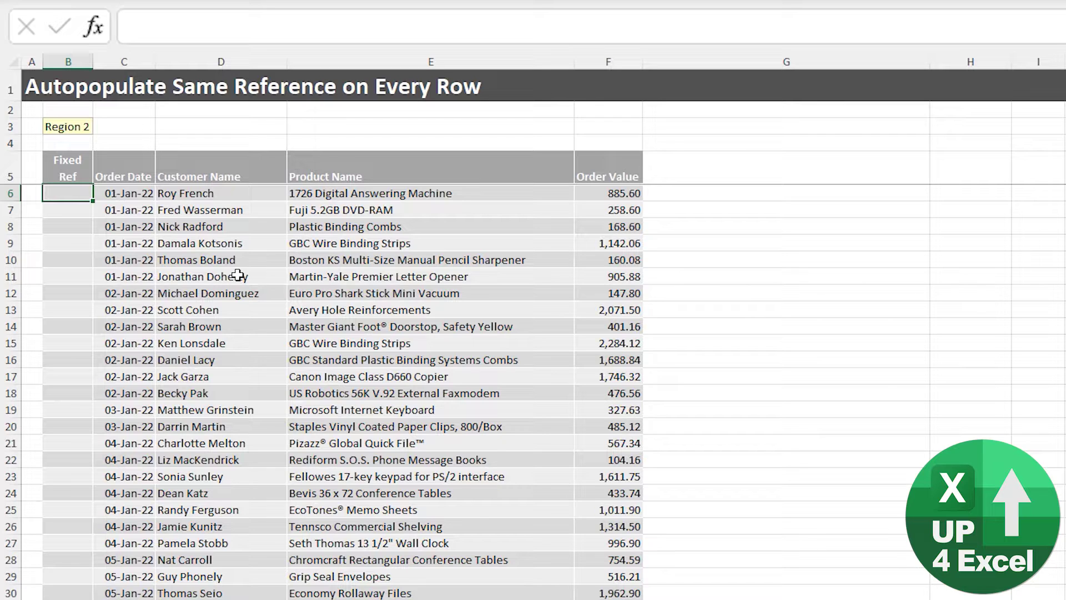
Copy Region 2 from cell B3 and paste it as values into every row of the Fixed Ref column from B6.
key("Up")
key("Up")
key("Up")
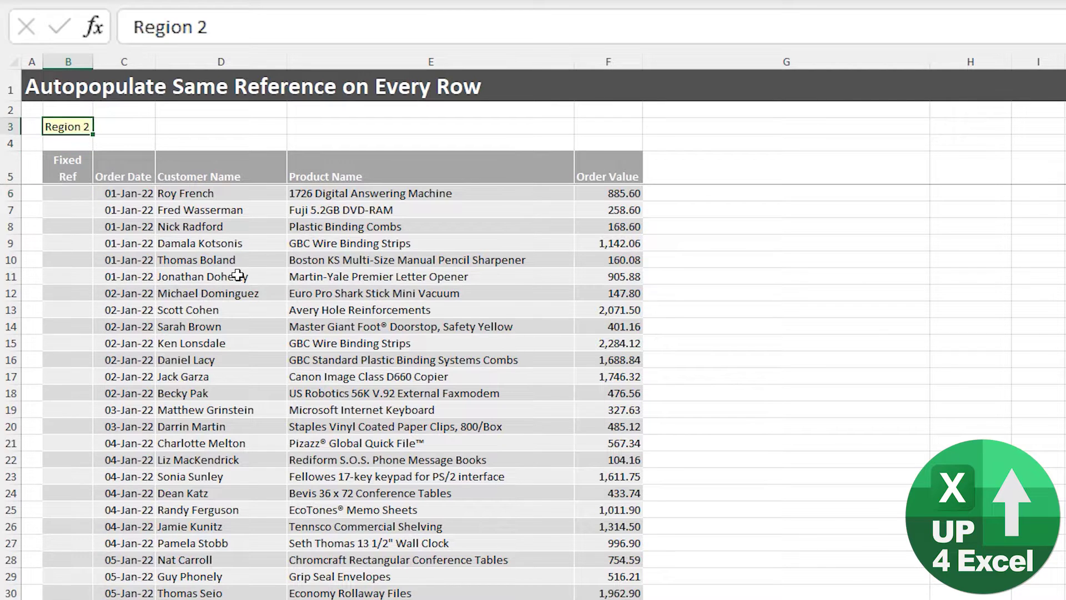
key("ctrl+c")
key("Down")
key("Down")
key("Down")
key("ctrl+shift+Down")
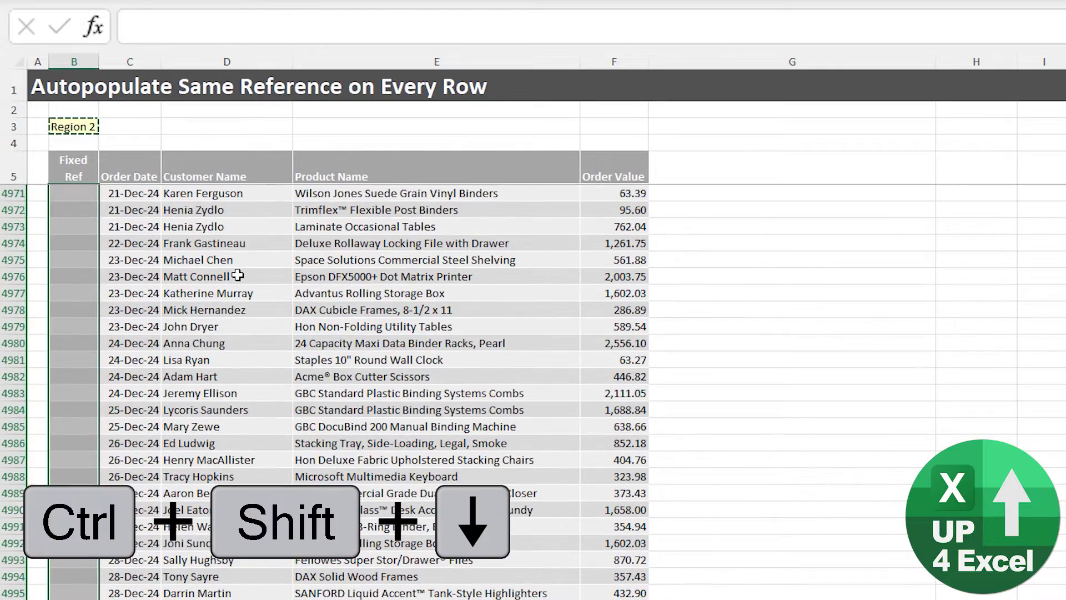
key("alt+h")
key("v")
key("v")
type("v")
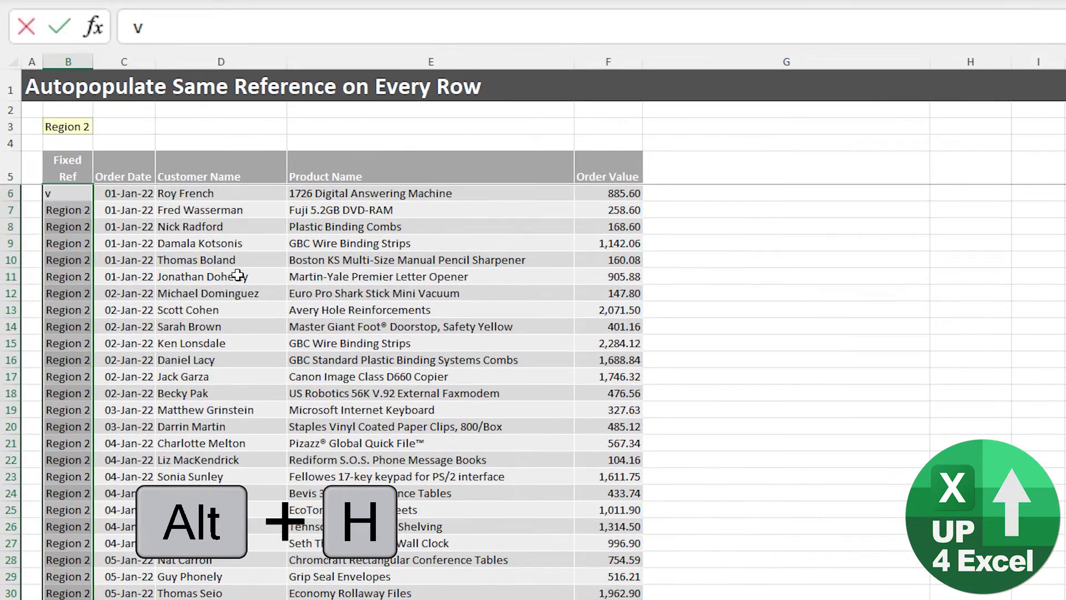
key("Up")
key("Down")
key("ctrl+z")
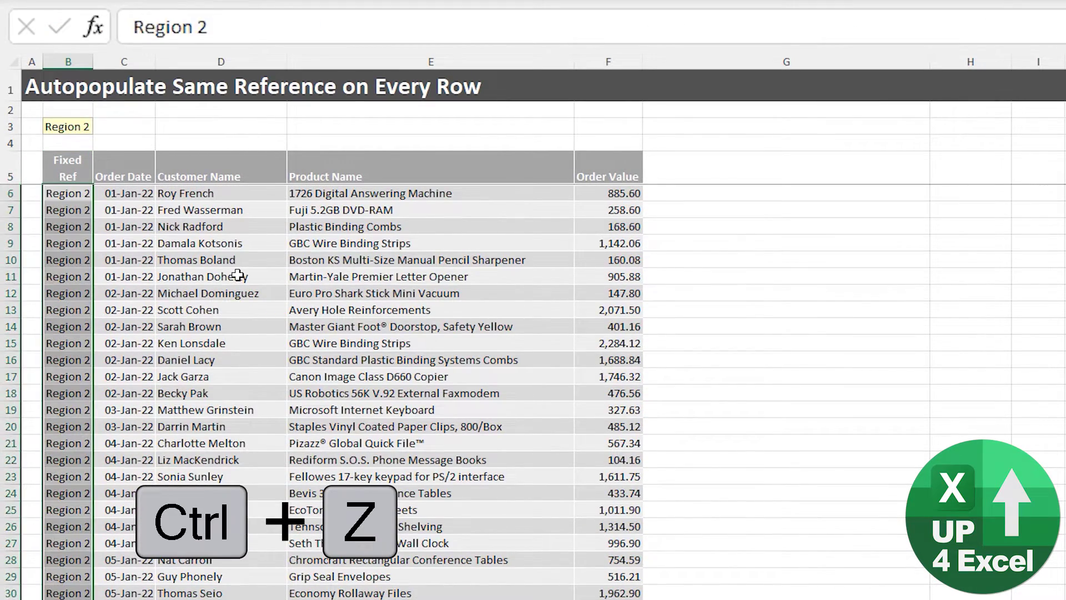
Copy the order rows from the New Data sheet, paste them as values below the table at C5006, and check the new Fixed Ref cells.
key("ctrl+Down")
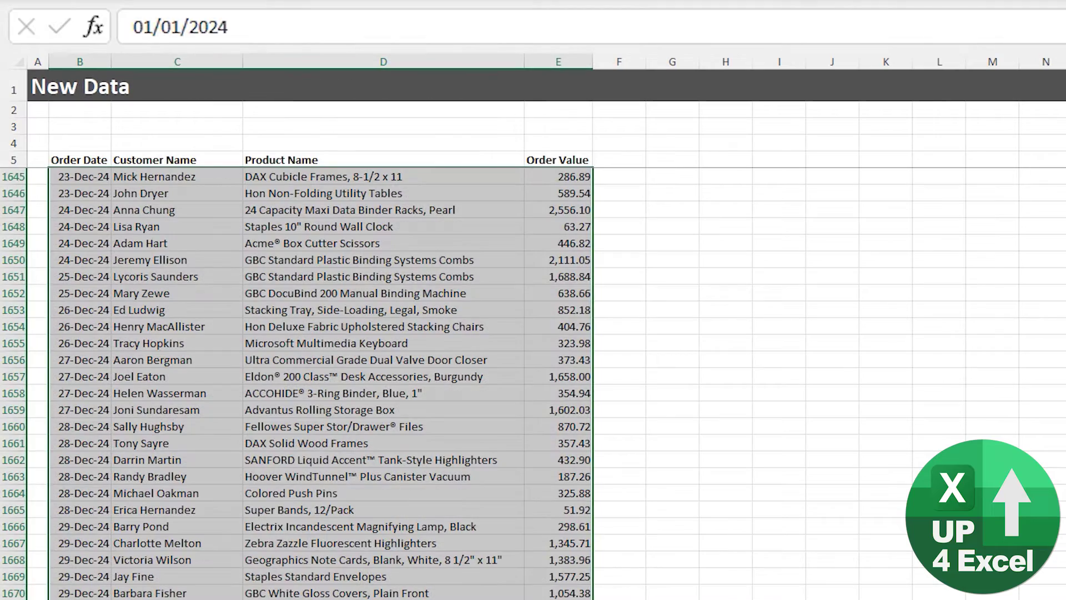
key("ctrl+c")
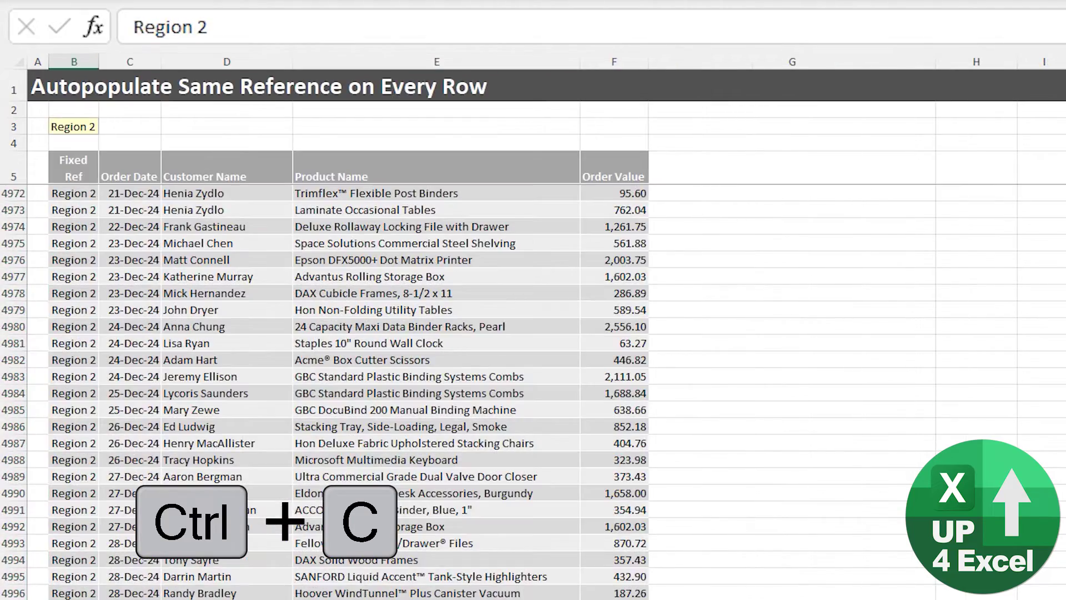
scroll(146, 572, "down", 8)
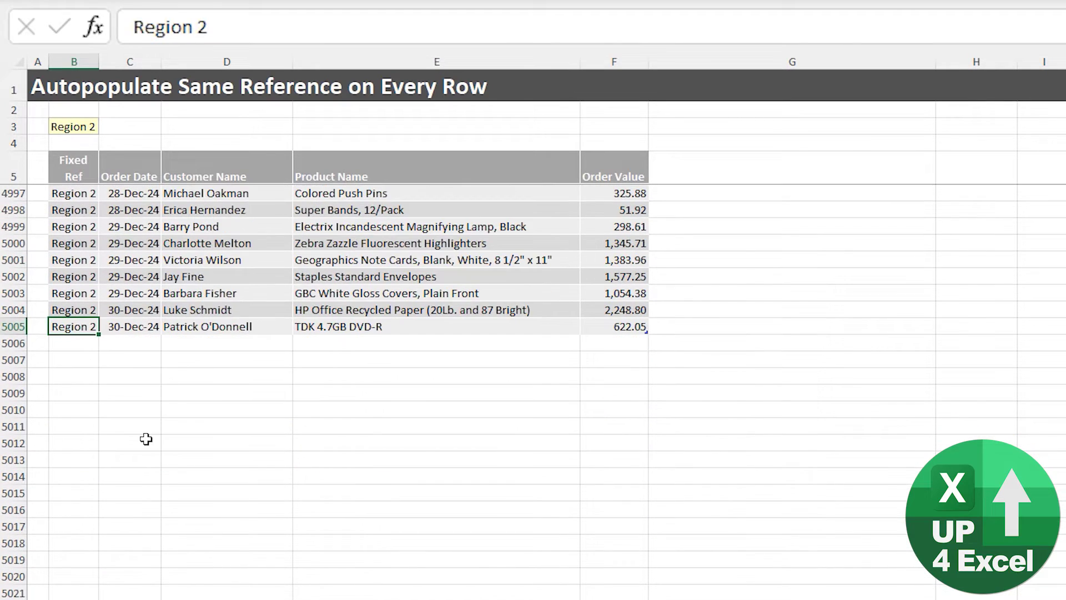
right_click(143, 346)
left_click(210, 438)
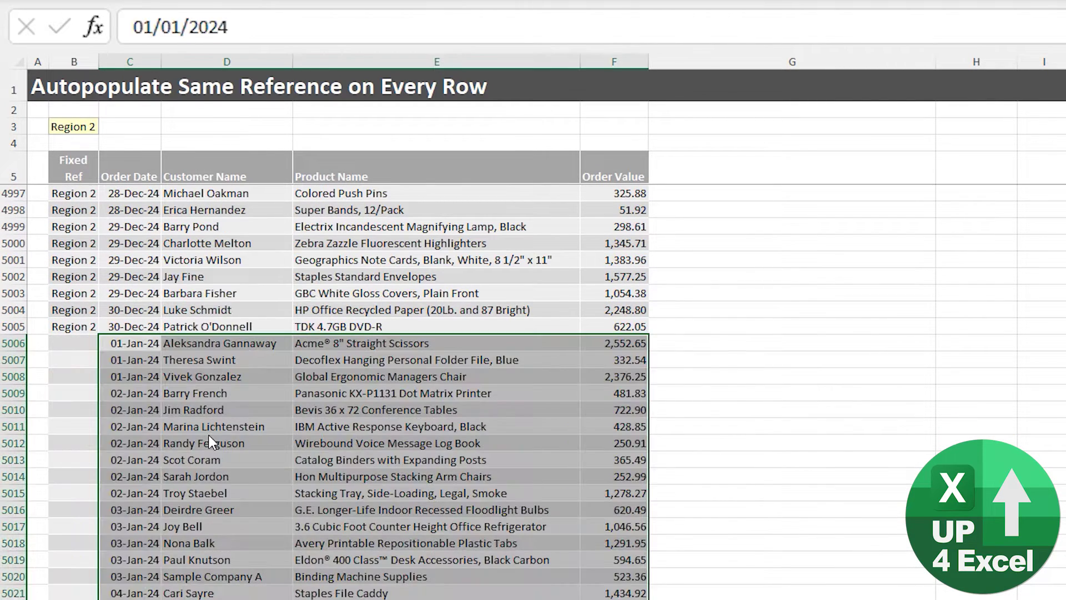
left_click(61, 352)
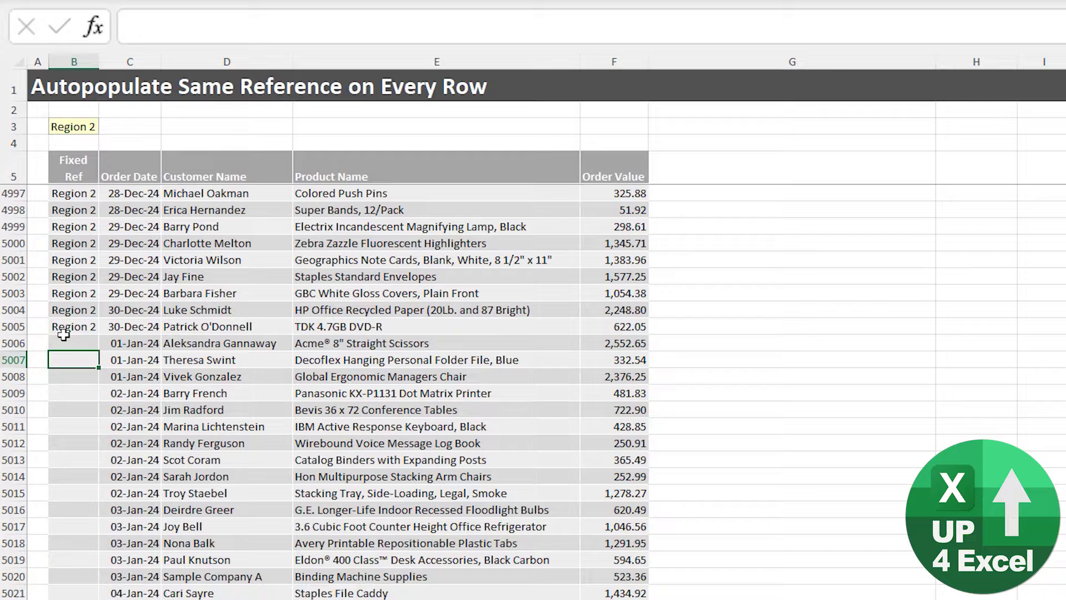
left_click(76, 391)
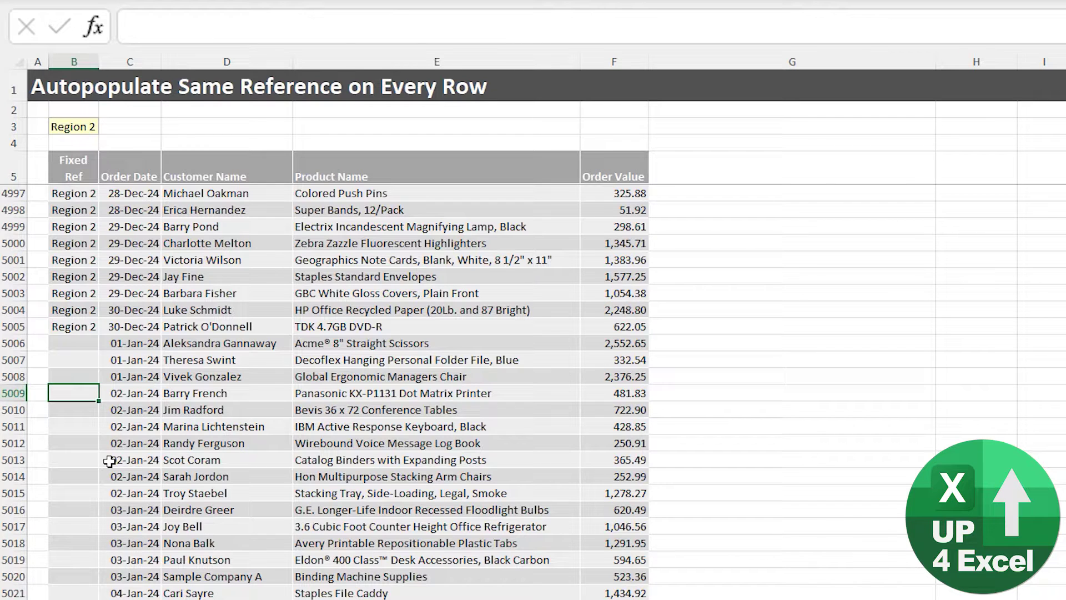
key("ctrl+Up")
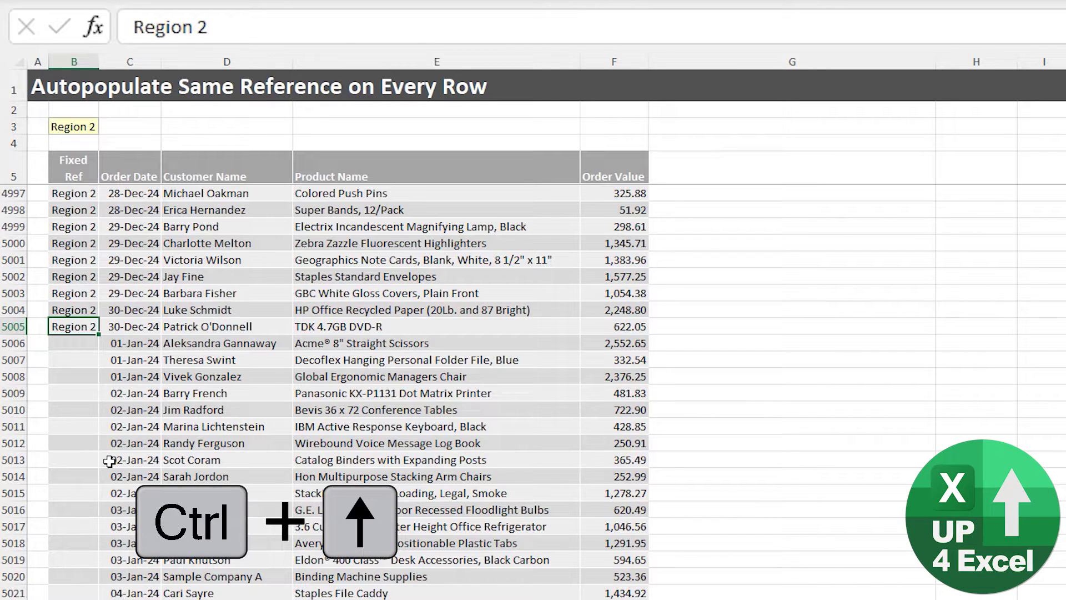
key("Down")
Undo the pasted new order rows and the Region 2 values in the Fixed Ref column.
key("ctrl+z")
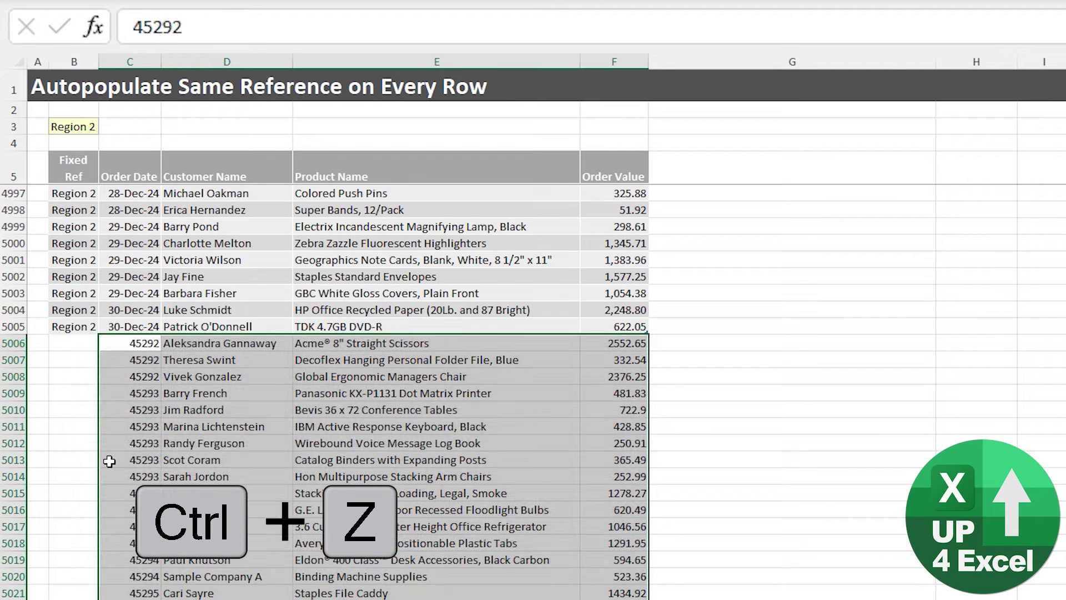
key("ctrl+z")
key("ctrl+Up")
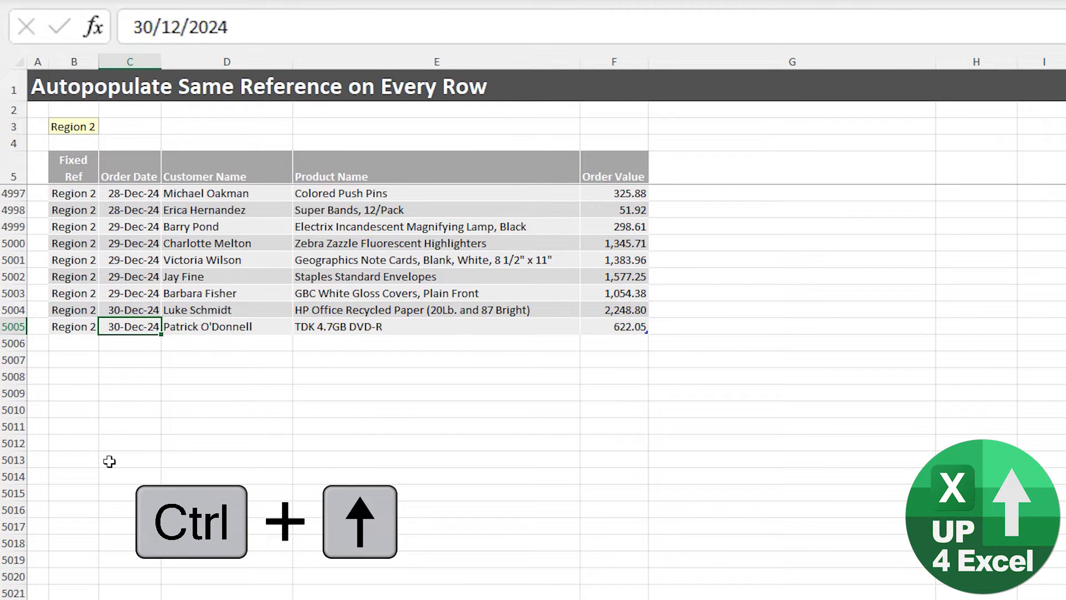
key("ctrl+Up")
key("Down")
key("Left")
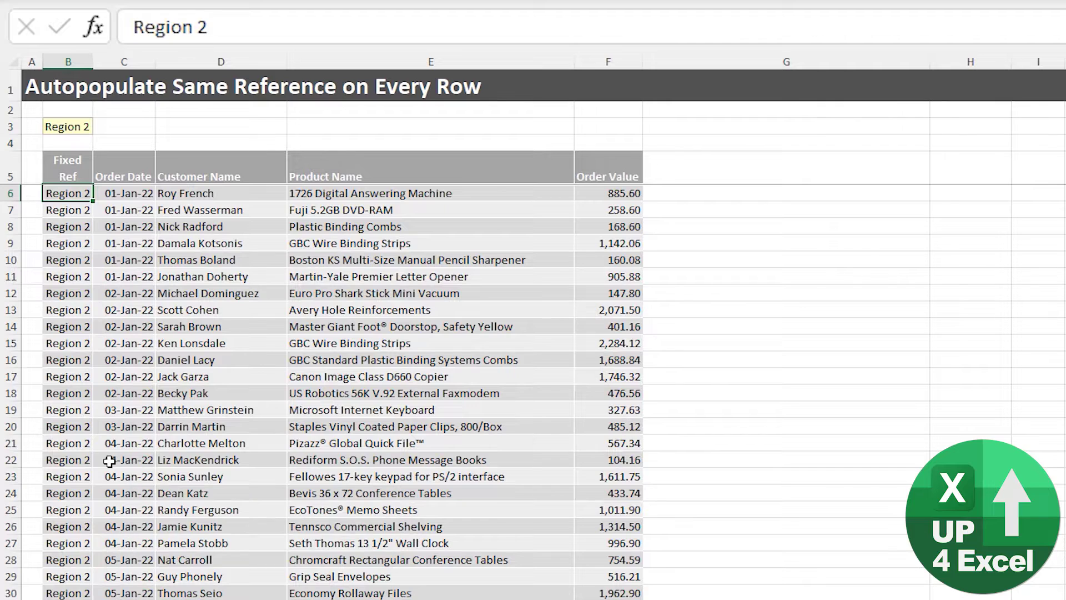
key("ctrl+z")
key("ctrl+z")
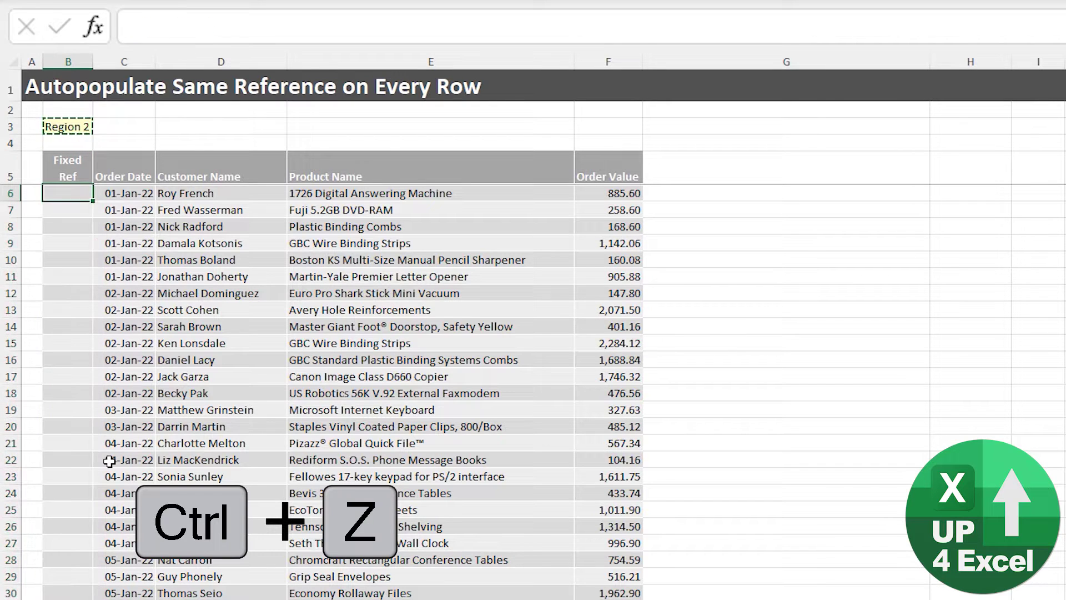
Enter the formula ="Region 2" in cell B6 to fill the Fixed Ref column.
type("=")
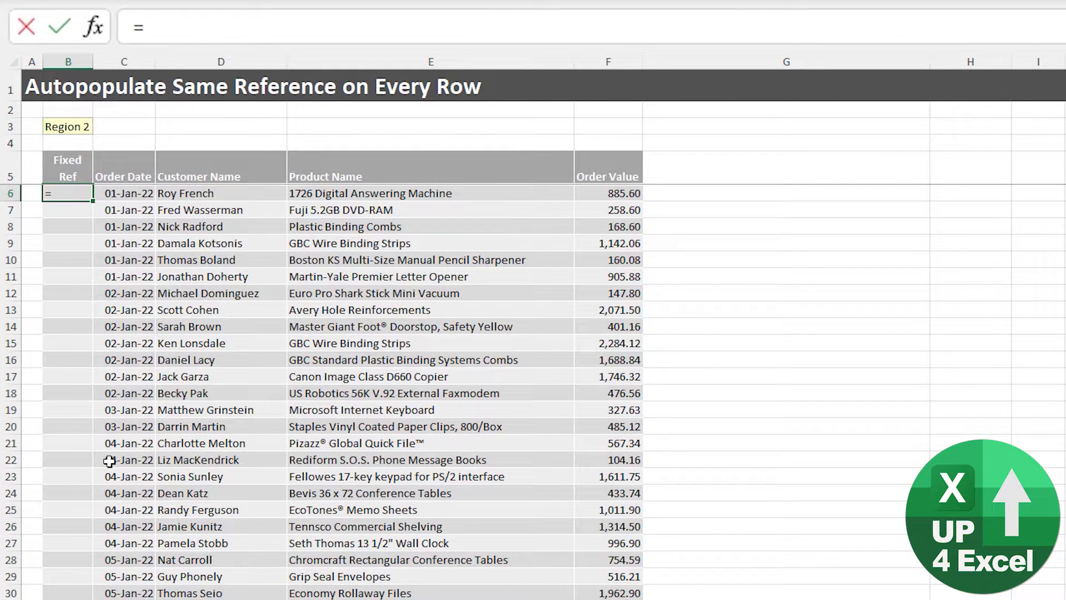
type("\"Ref")
key("BackSpace")
type("gion 2\"")
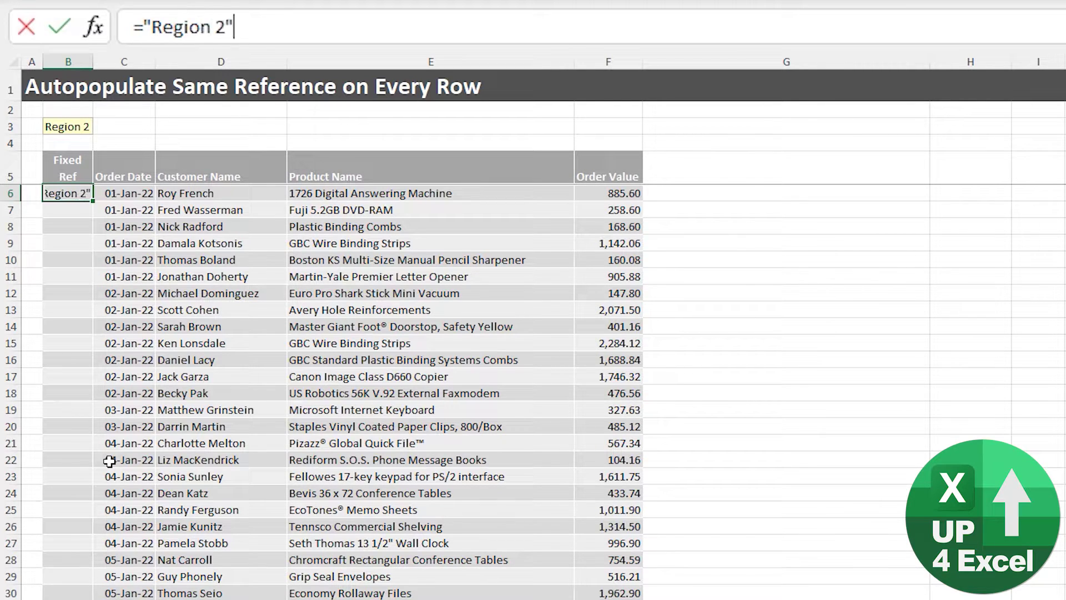
key("Return")
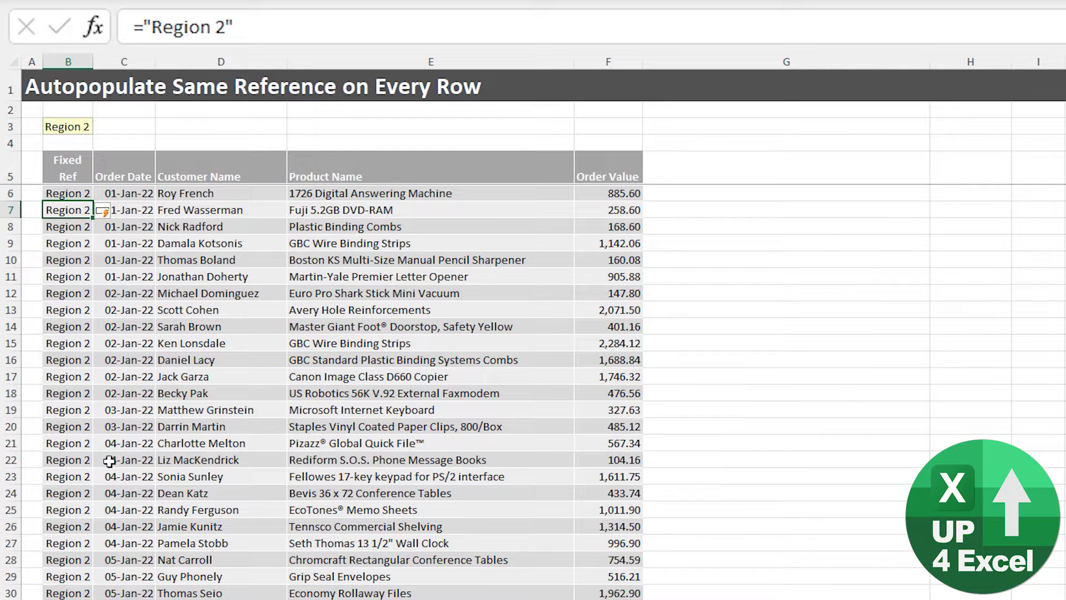
Copy the order rows from the New Data sheet and paste them below the table's last row, starting at C5006.
key("ctrl+Down")
key("ctrl+Down")
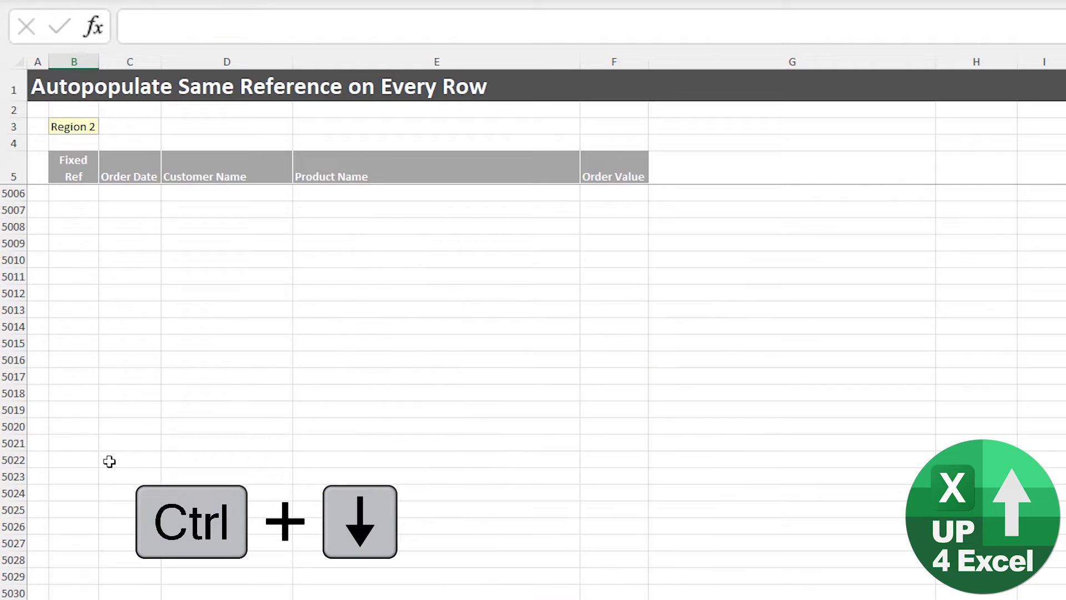
scroll(136, 402, "up", 5)
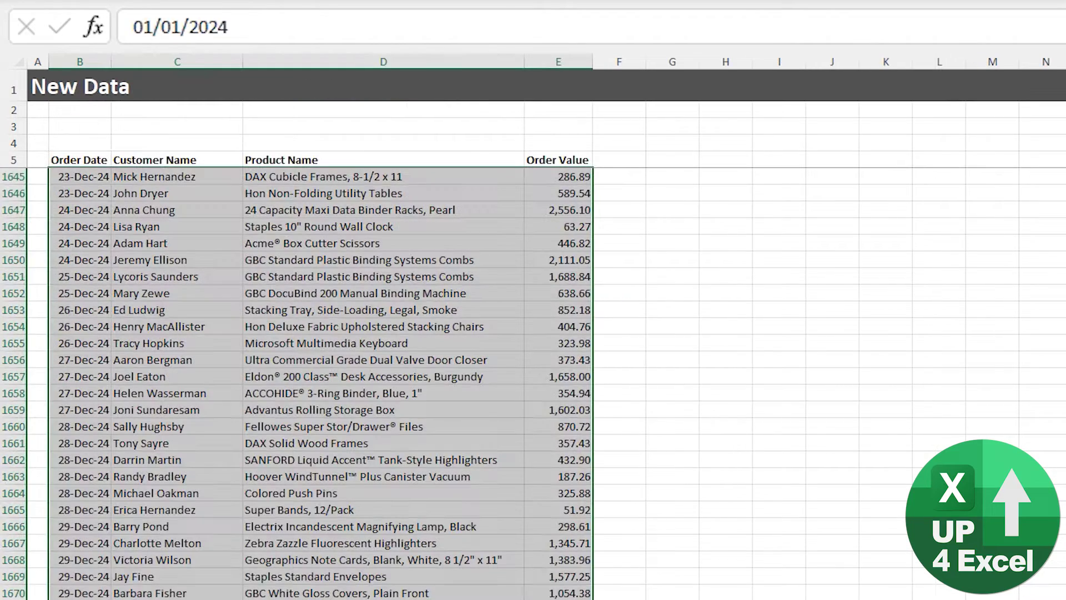
key("ctrl+c")
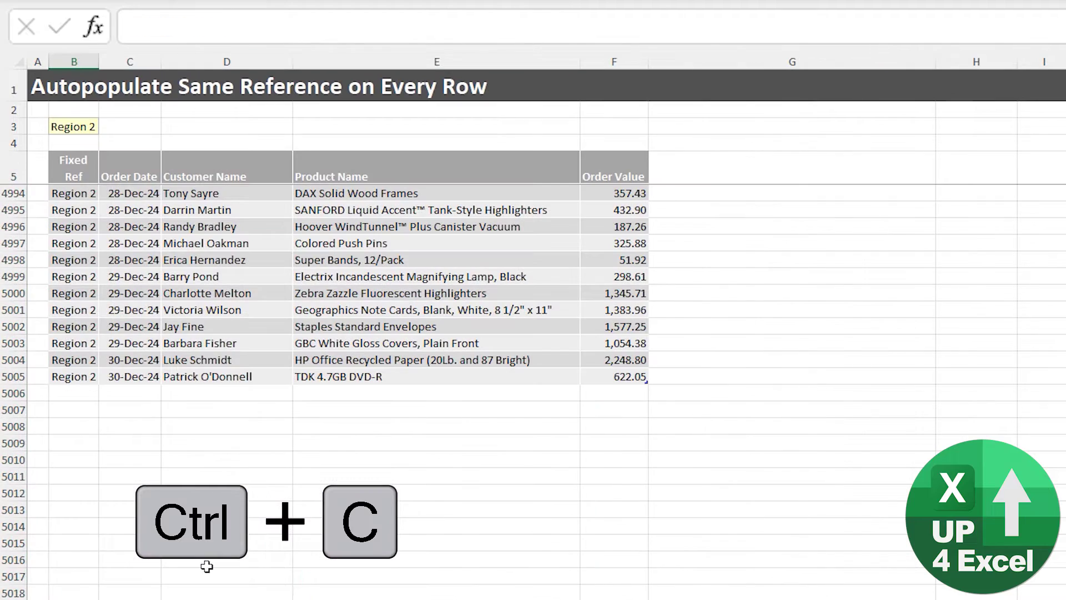
right_click(142, 392)
left_click(204, 437)
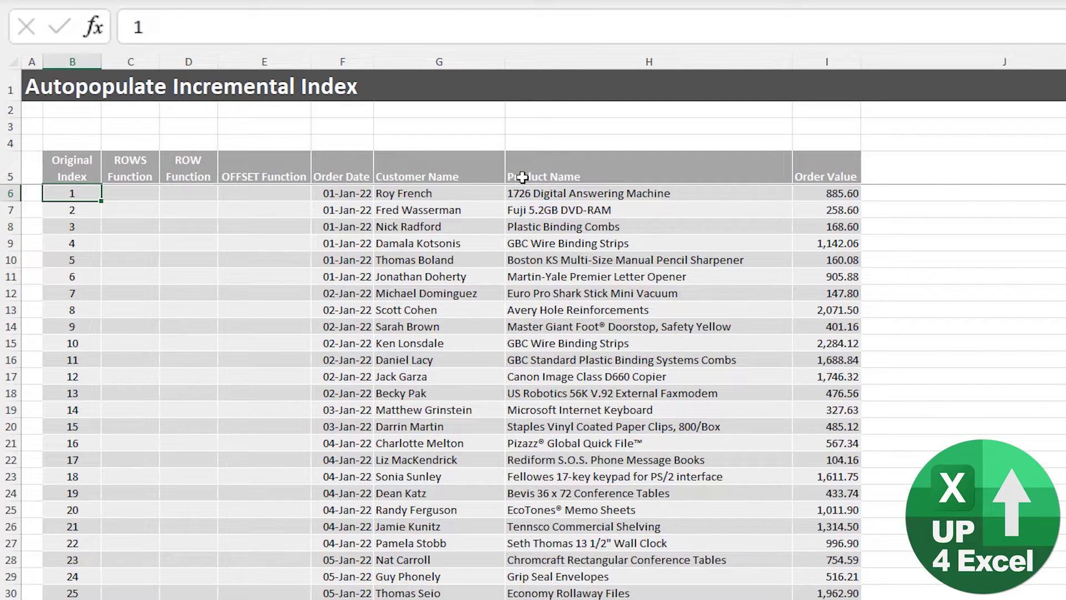
On the Autopopulate Incremental Index sheet, examine the Original Index formulas in B7, B8 and near the column's end.
left_click(76, 216)
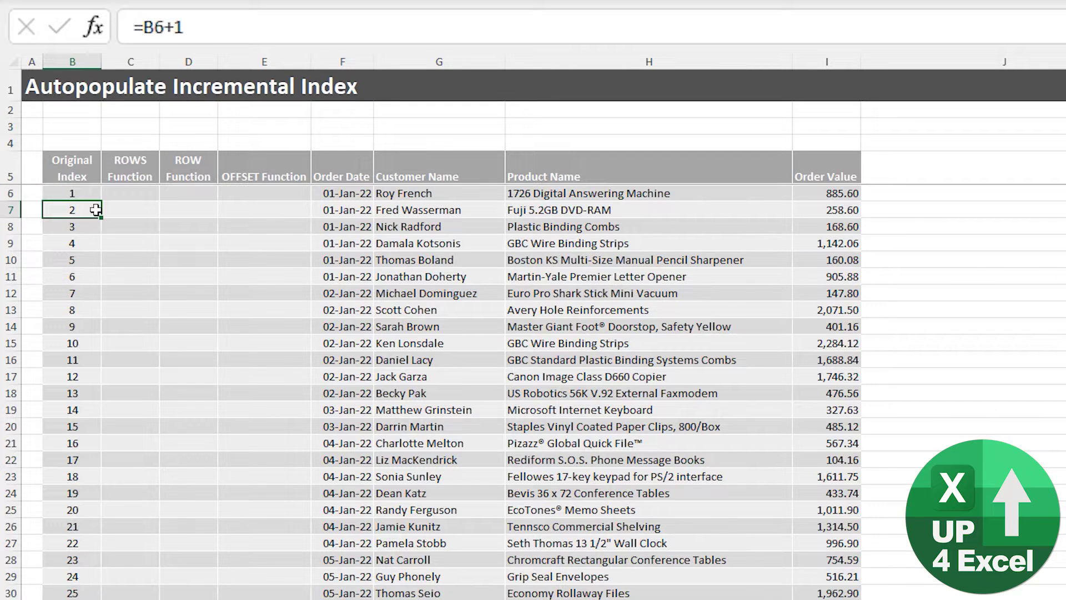
key("F2")
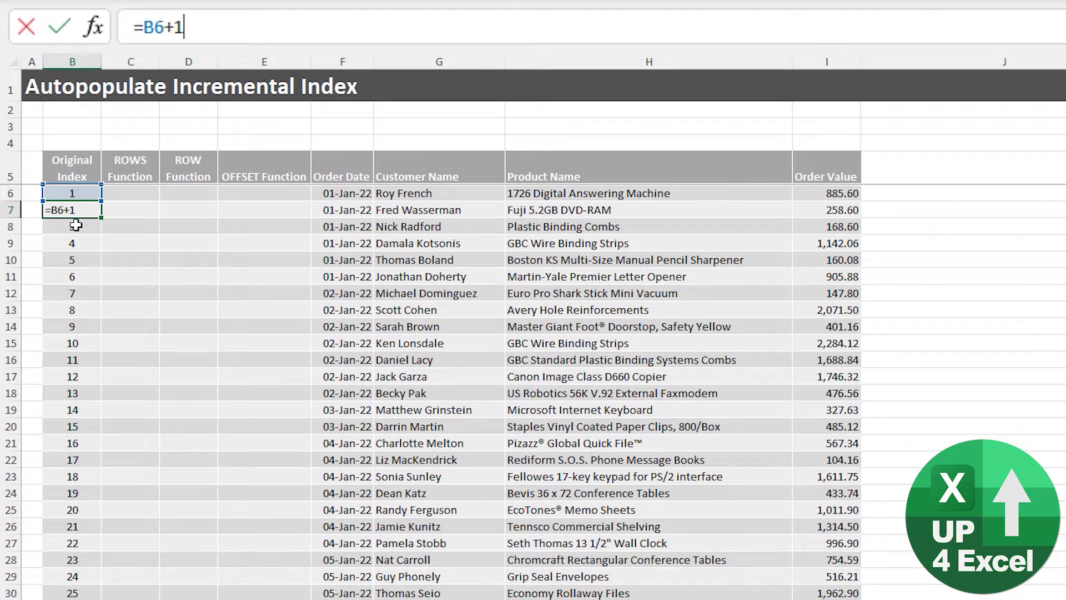
key("Return")
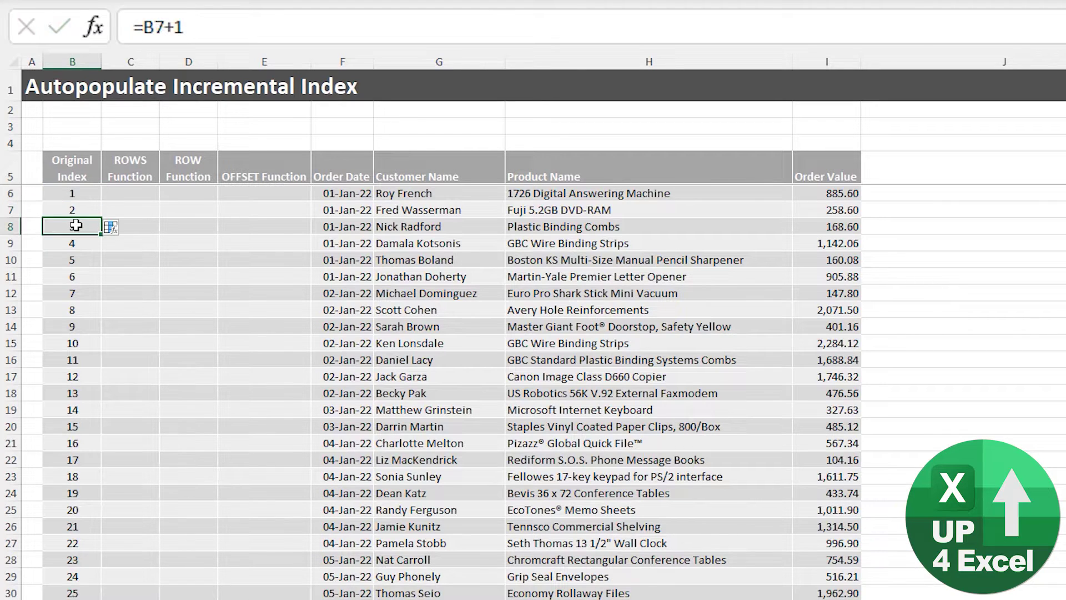
key("ctrl+Down")
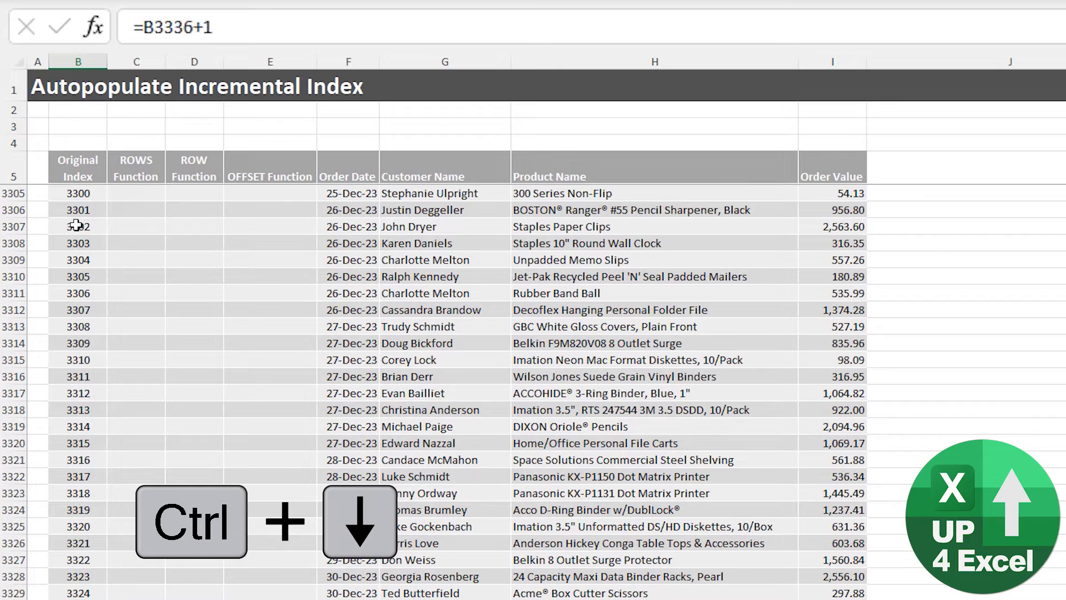
Paste the New Data order rows below the index table, starting at F3339, and check the Original Index cells around row 3339.
scroll(469, 153, "down", 11)
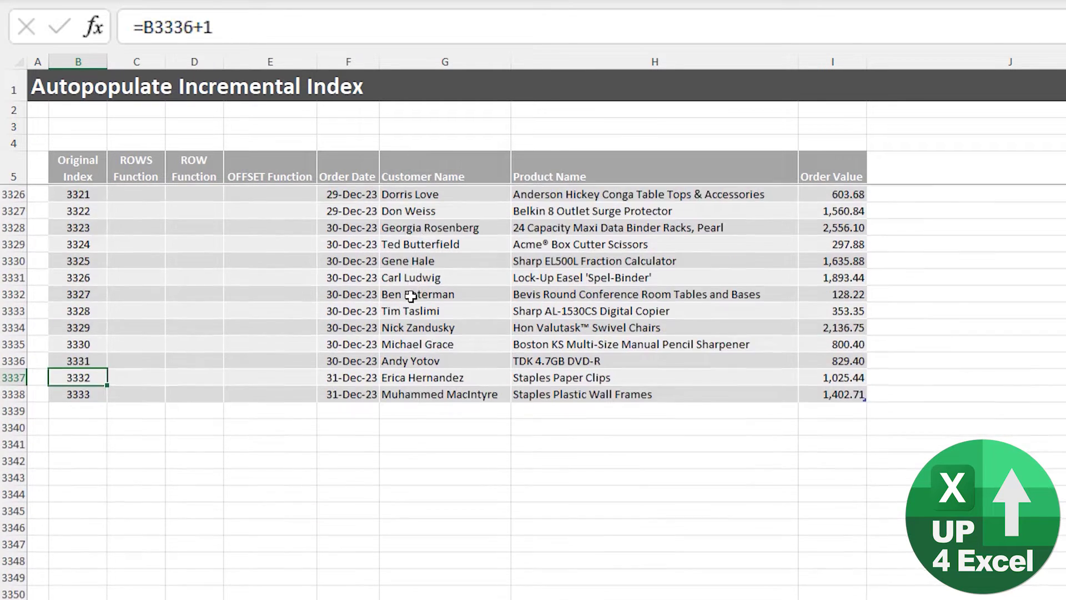
scroll(285, 494, "up", 2)
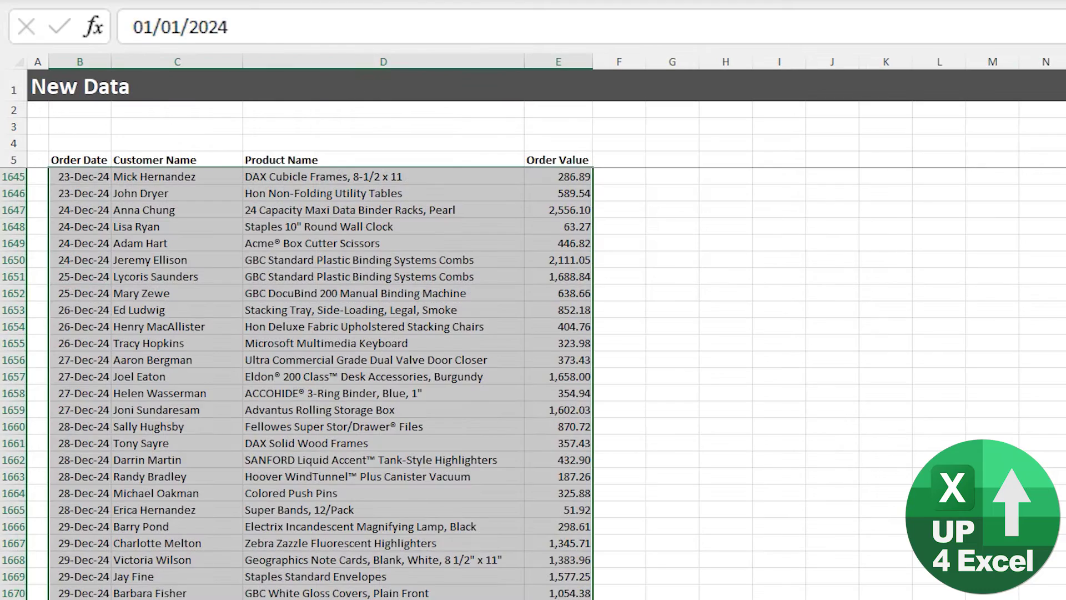
key("ctrl+c")
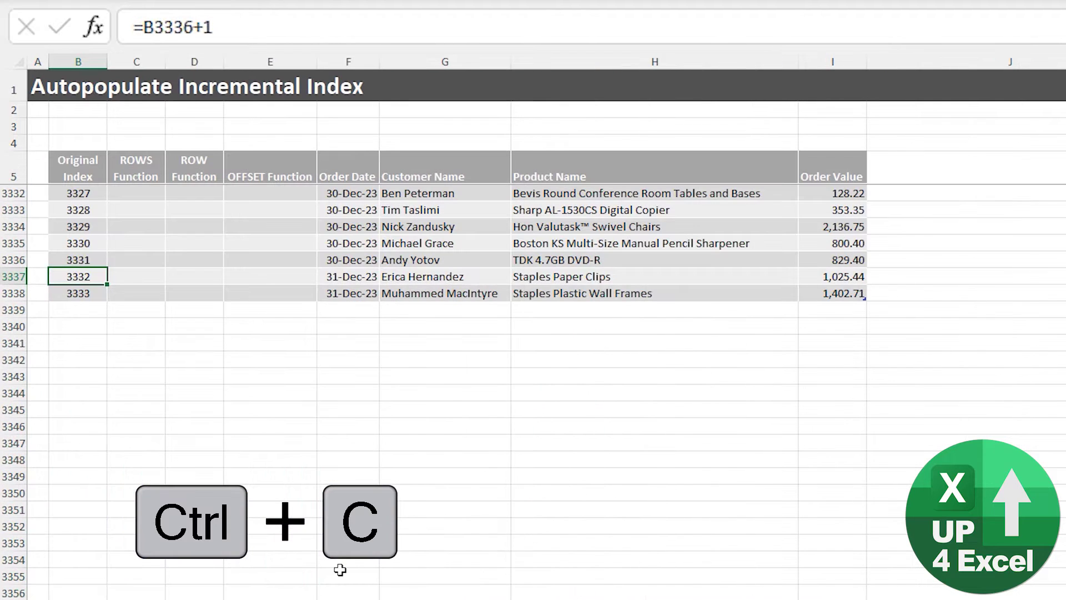
right_click(345, 309)
left_click(412, 427)
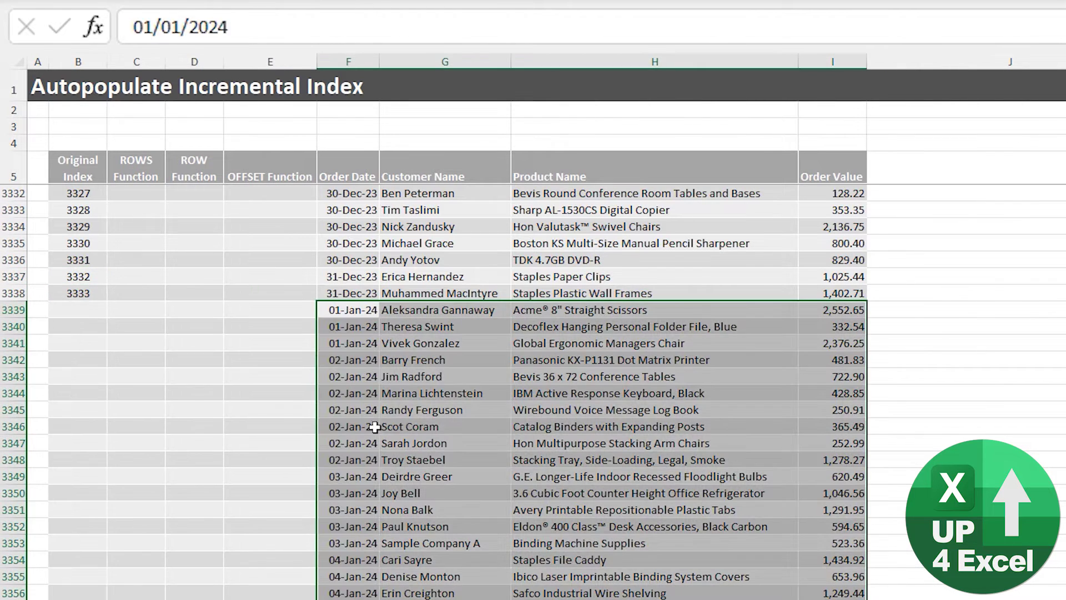
left_click(84, 310)
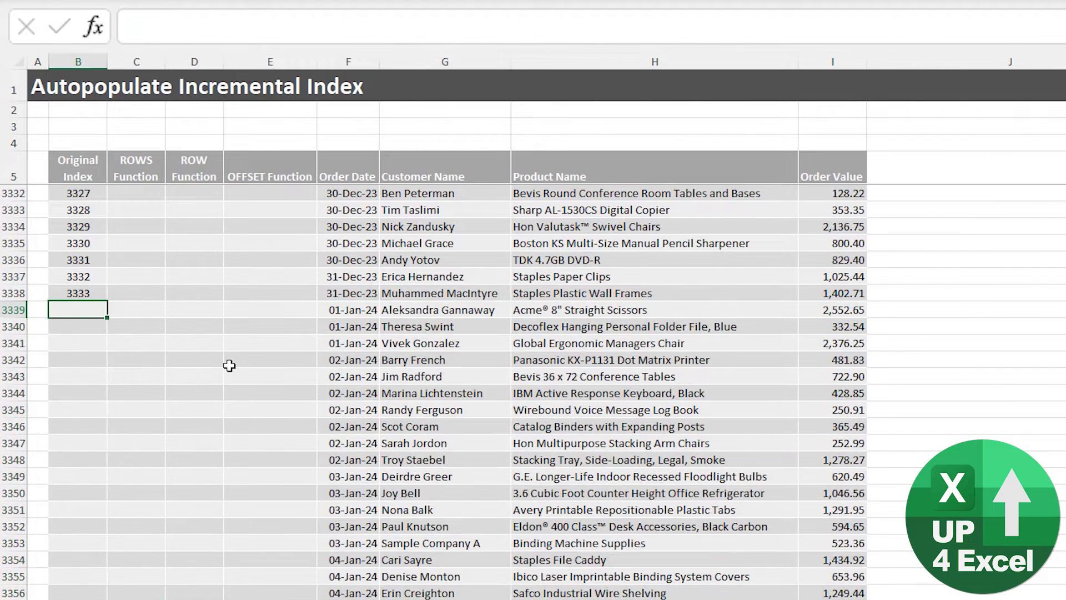
left_click(86, 292)
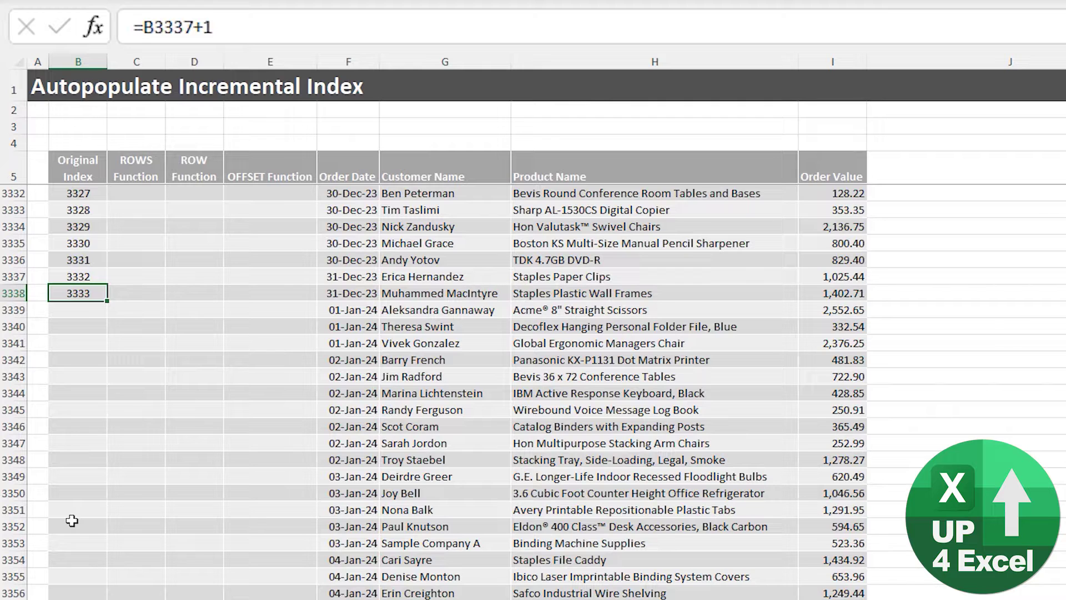
Undo the order rows pasted below the index table.
key("ctrl+z")
key("ctrl+z")
In C6, enter =ROWS(tblIncrement[[#Headers],[ROWS Function]]:[@[ROWS Function]]) to fill the ROWS Function column.
key("ctrl+Up")
key("ctrl+Up")
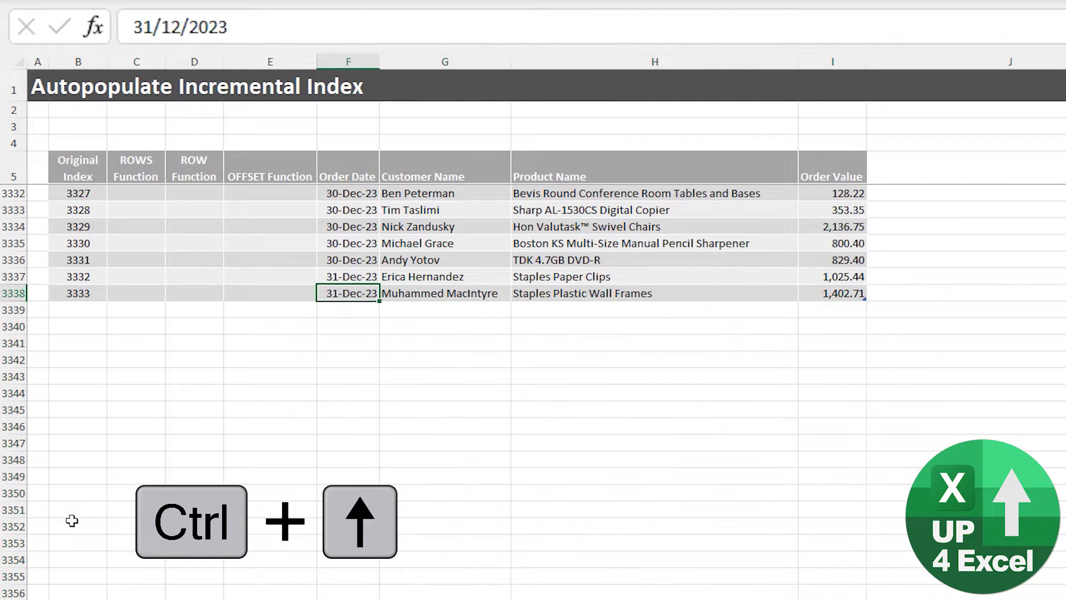
key("Down")
key("Left")
key("Left")
key("Left")
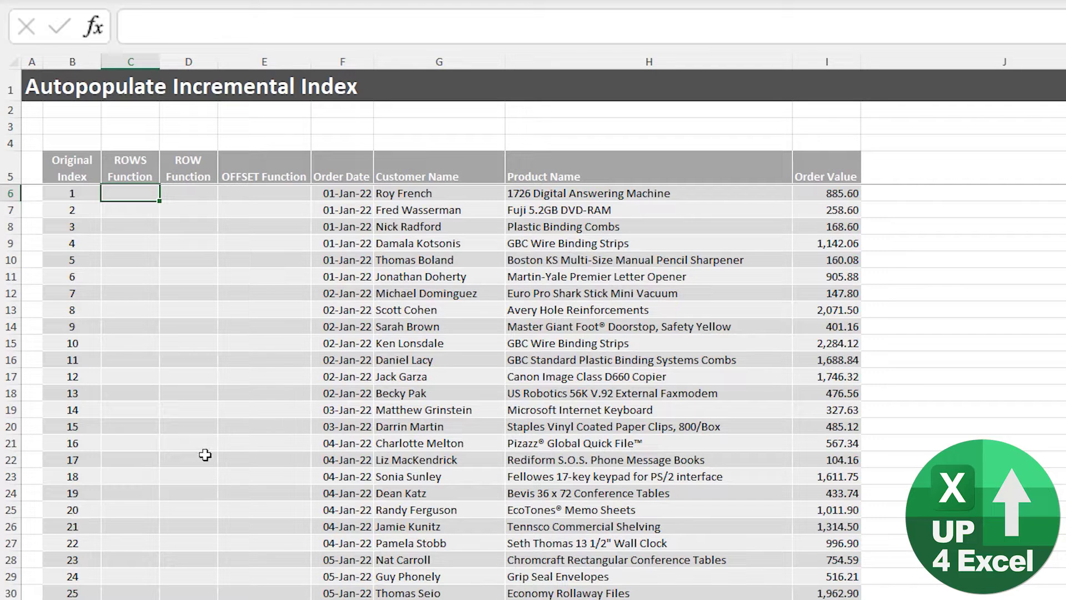
type("=rows")
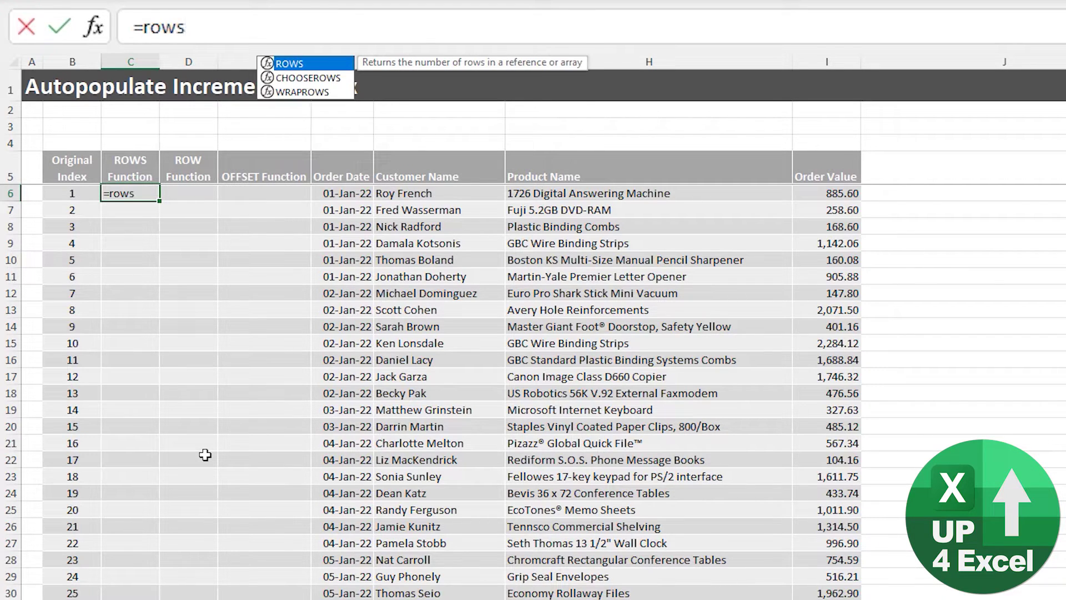
key("Tab")
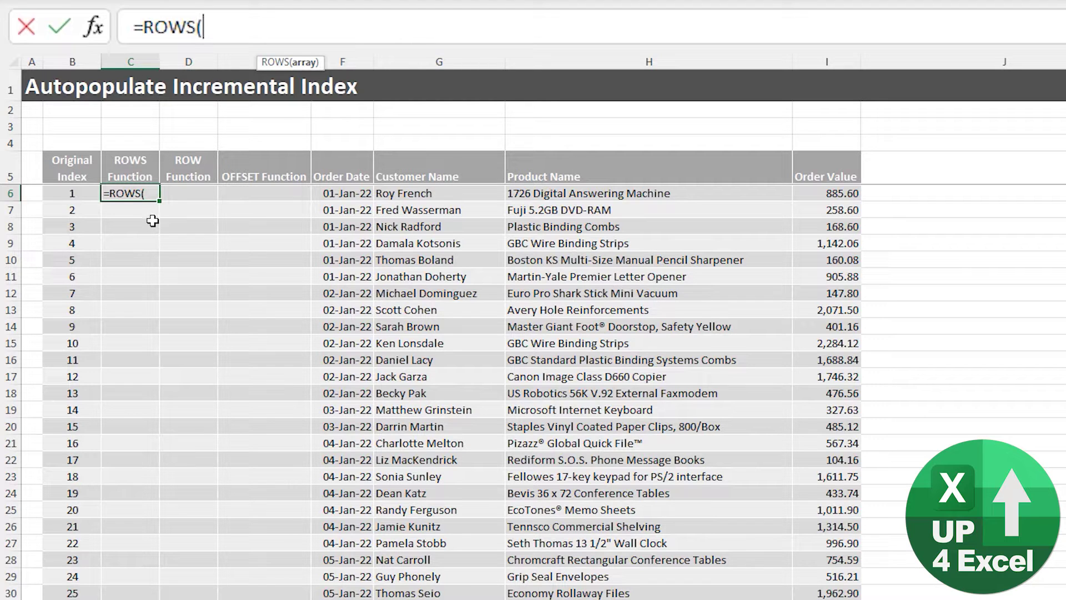
left_click(136, 168)
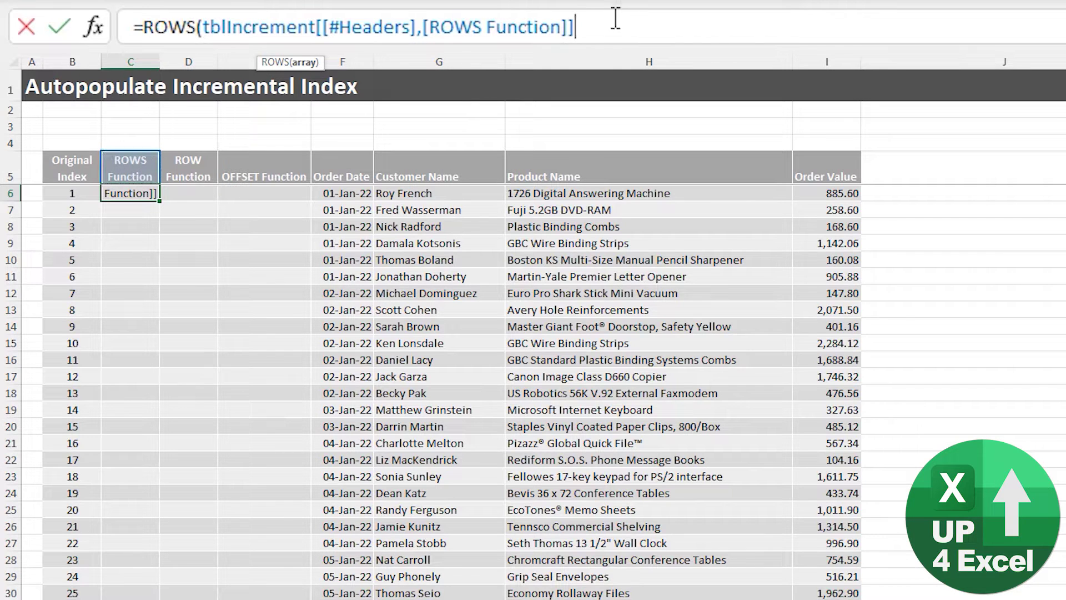
type(":")
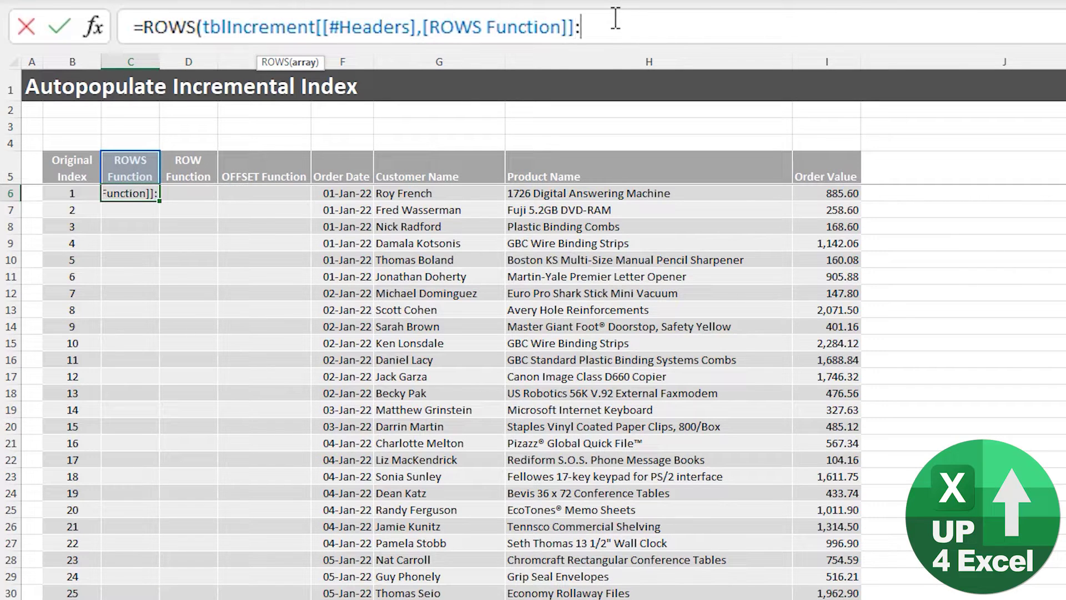
left_click(135, 192)
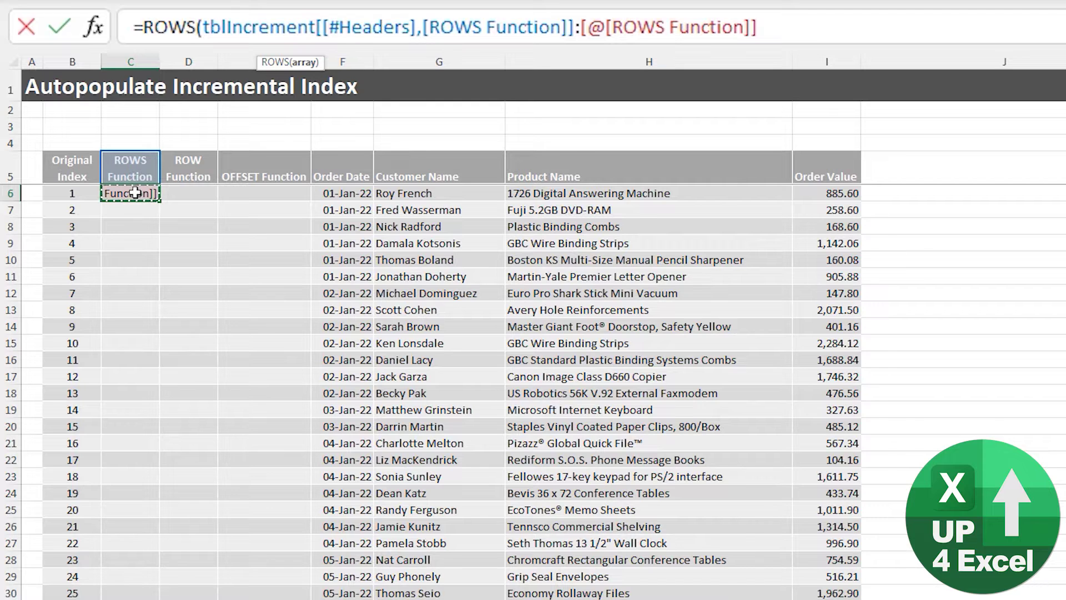
type(")")
key("Return")
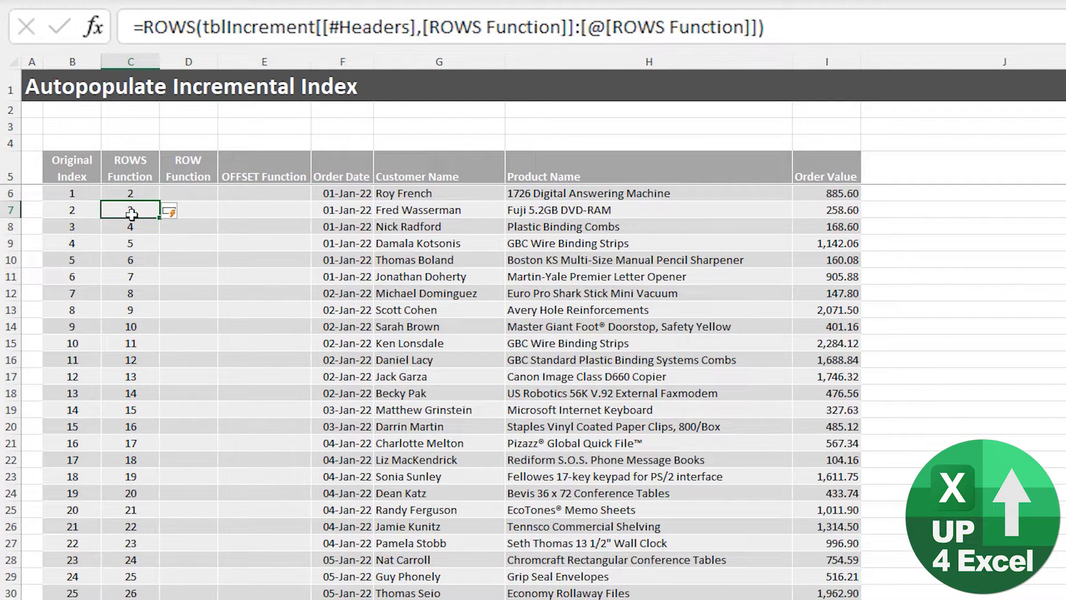
Append -1 to the ROWS formula in C6 so the column's index starts at 1.
left_click(151, 199)
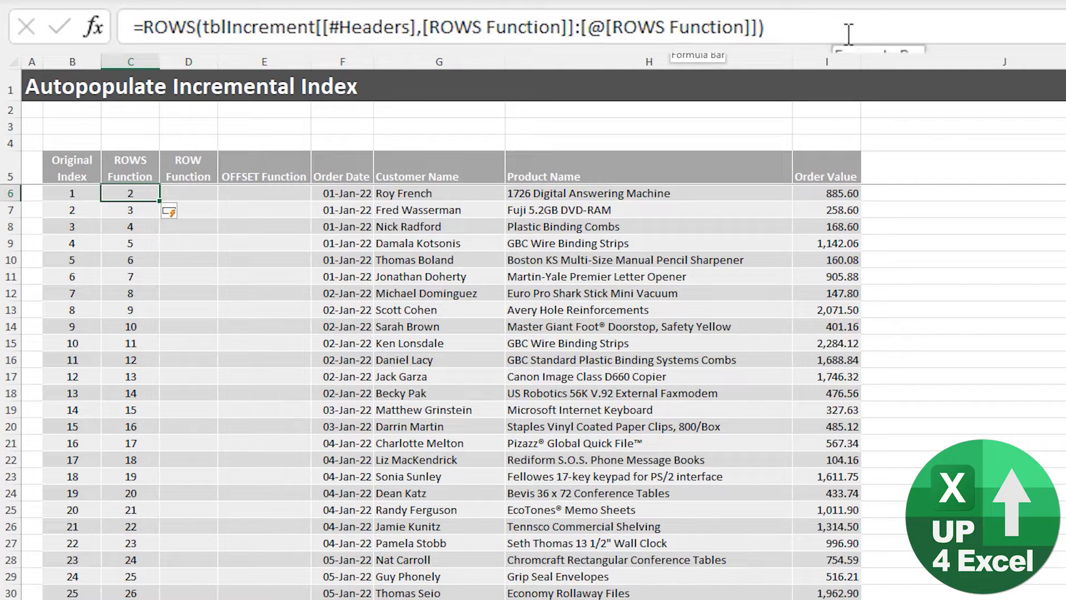
left_click(803, 19)
type("-1")
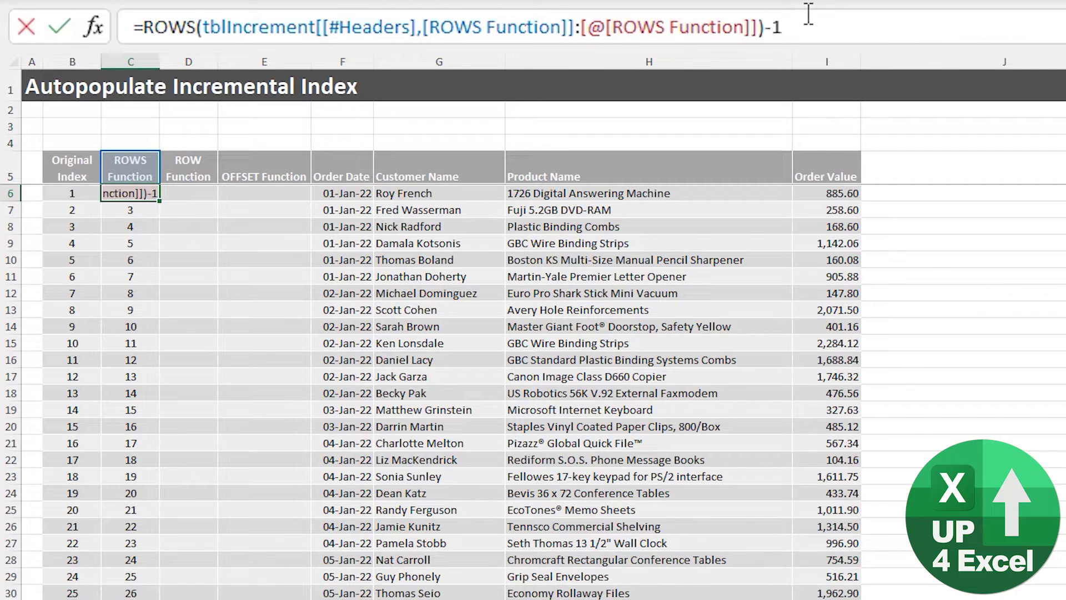
key("ctrl+Return")
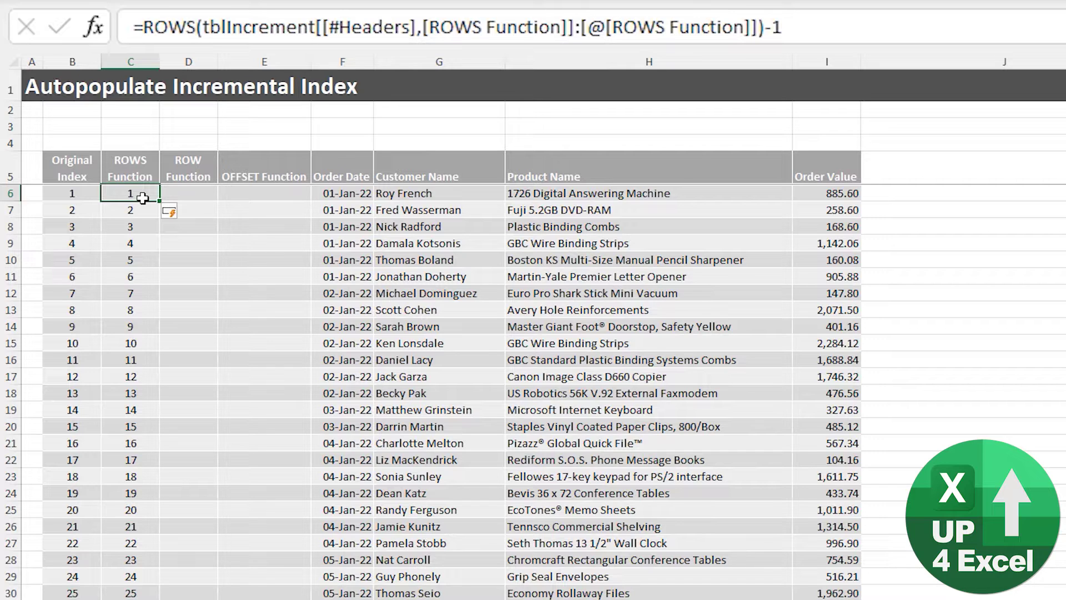
In D6, enter =ROW([@[ROW Function]])-ROW(tblIncrement[[#Headers],[ROW Function]]) to fill the ROW Function column.
key("Right")
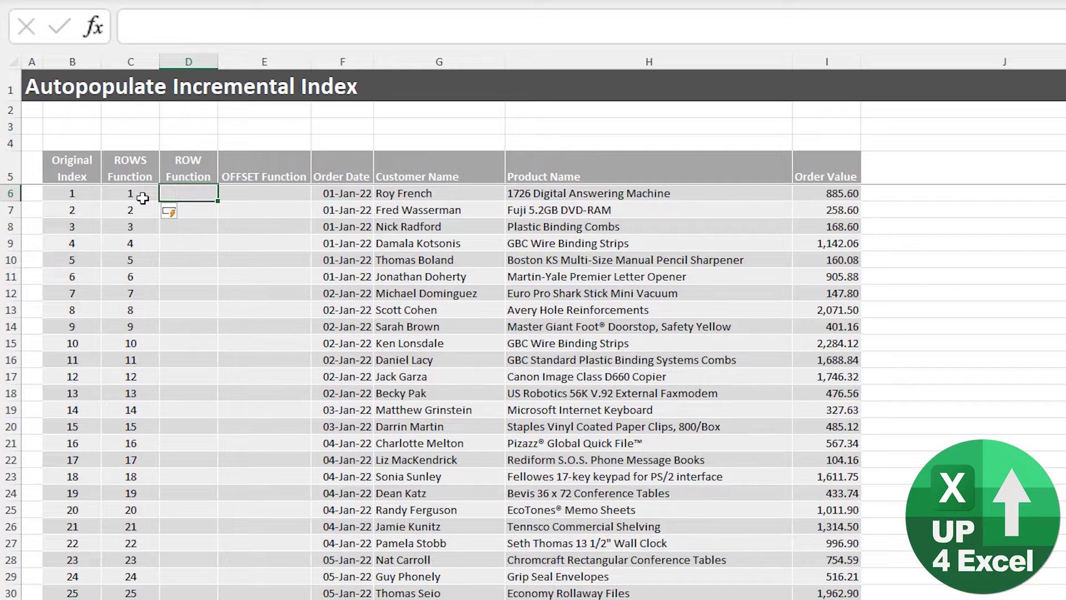
type("=")
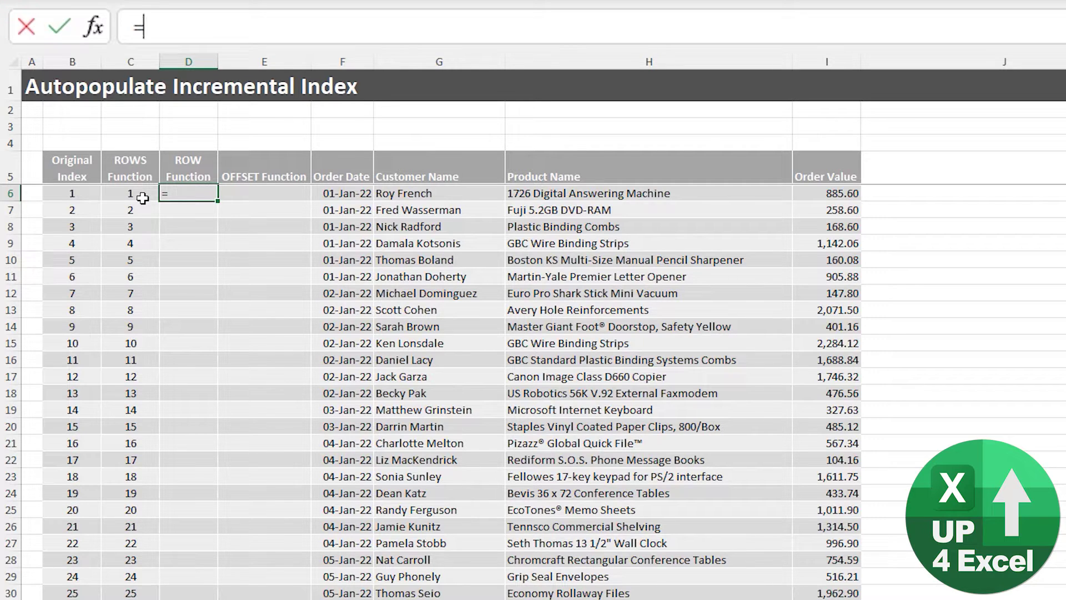
type("r")
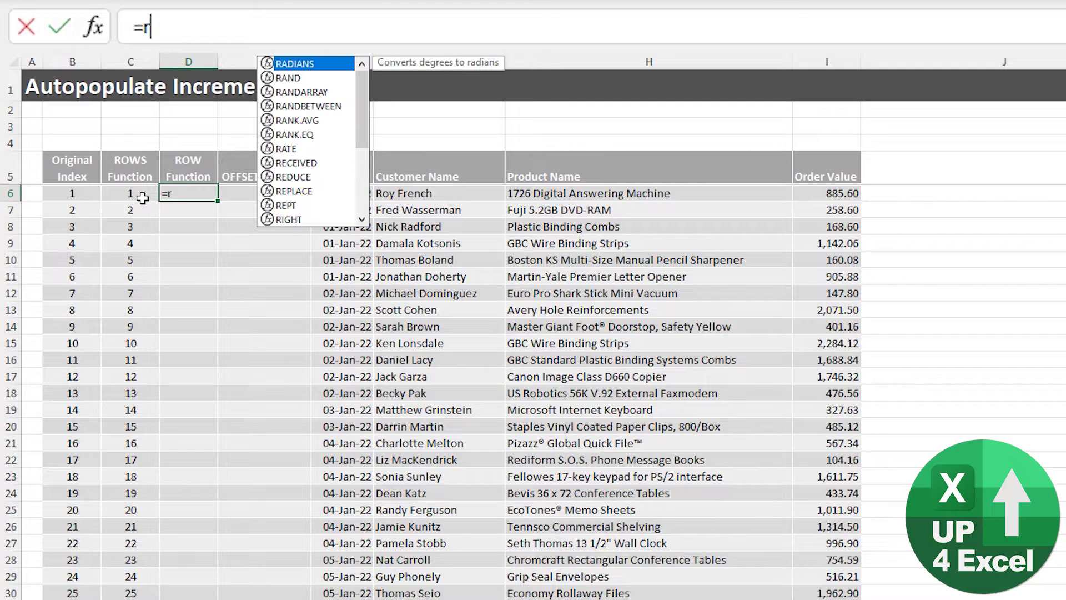
type("ow(")
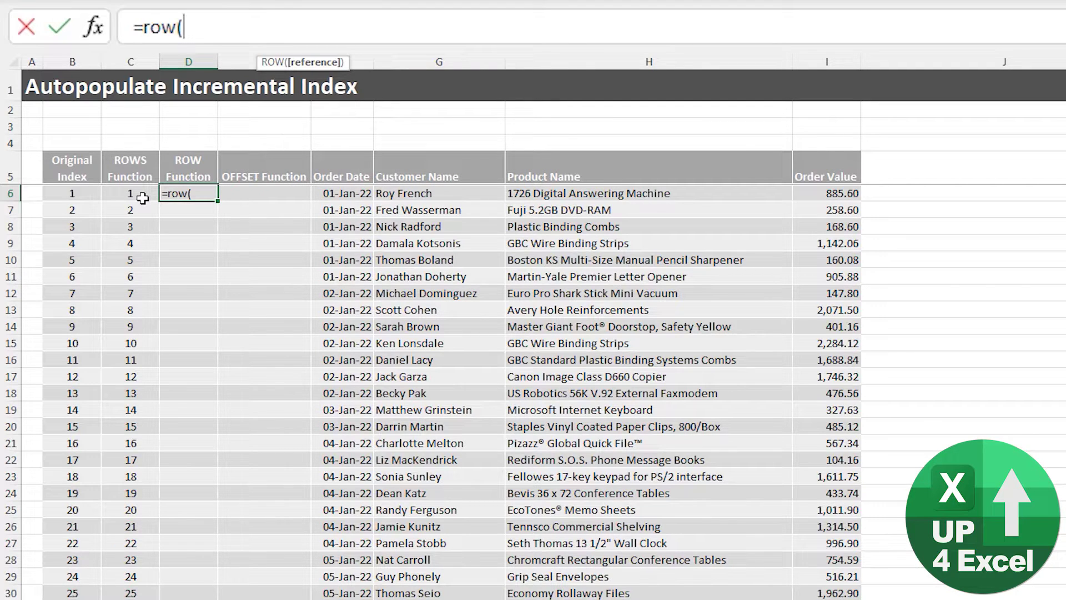
left_click(178, 192)
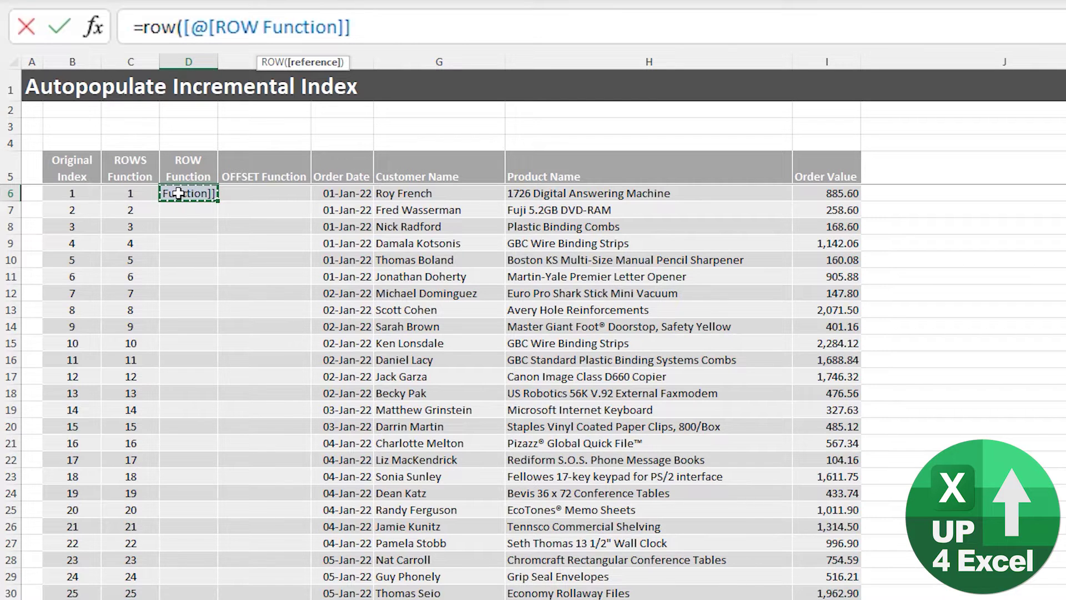
type(")")
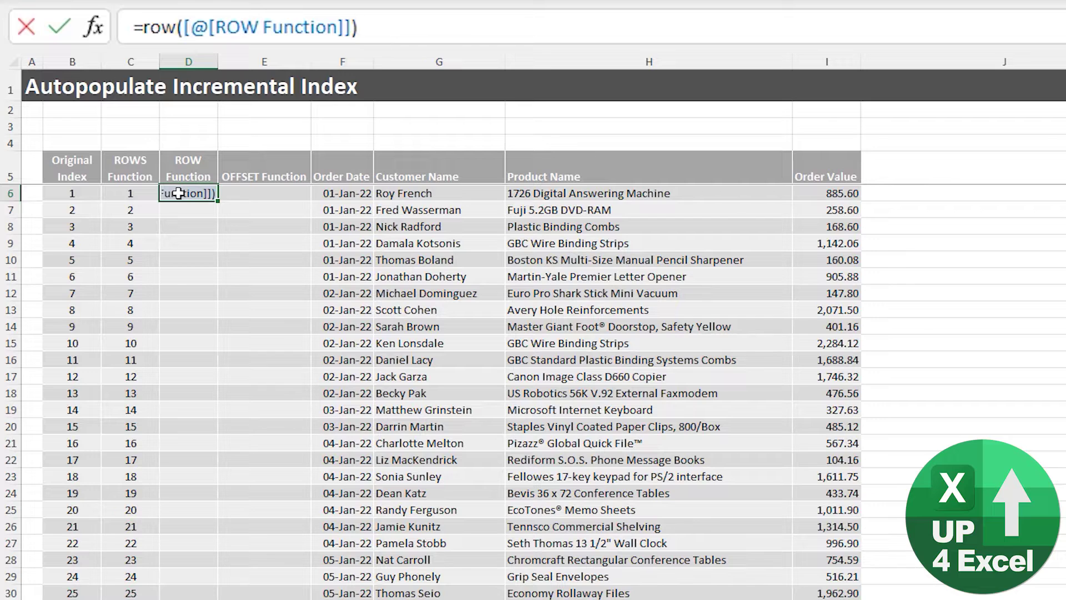
type("-row(")
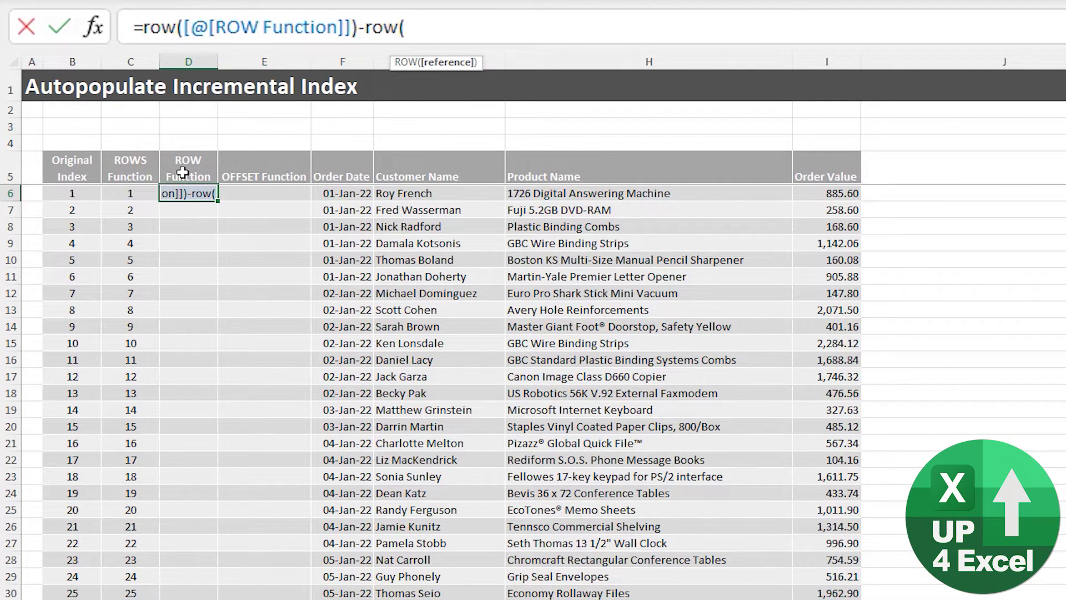
left_click(183, 171)
type(")")
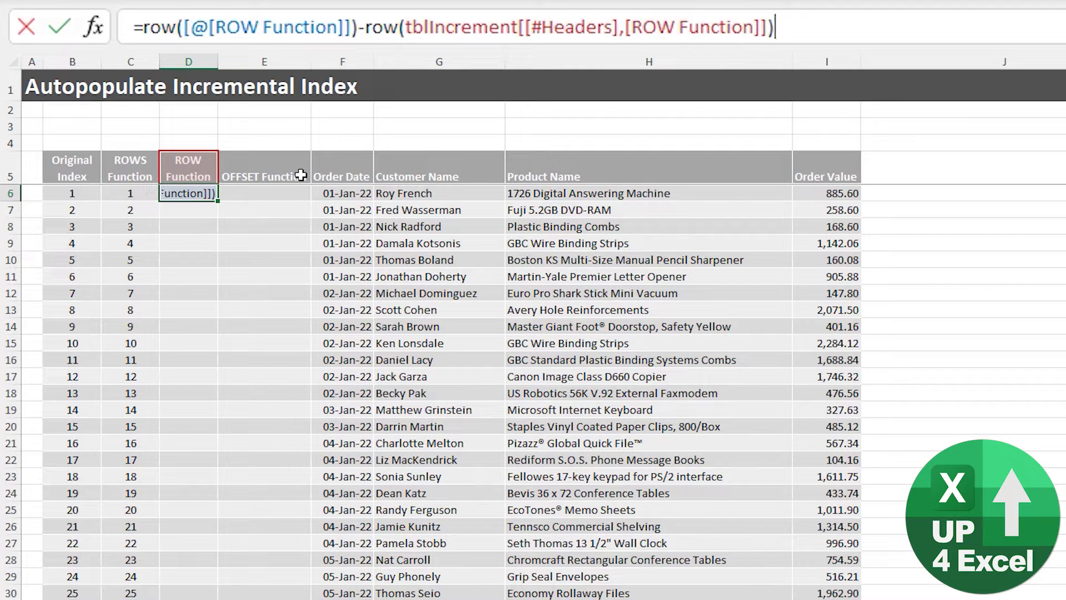
key("Return")
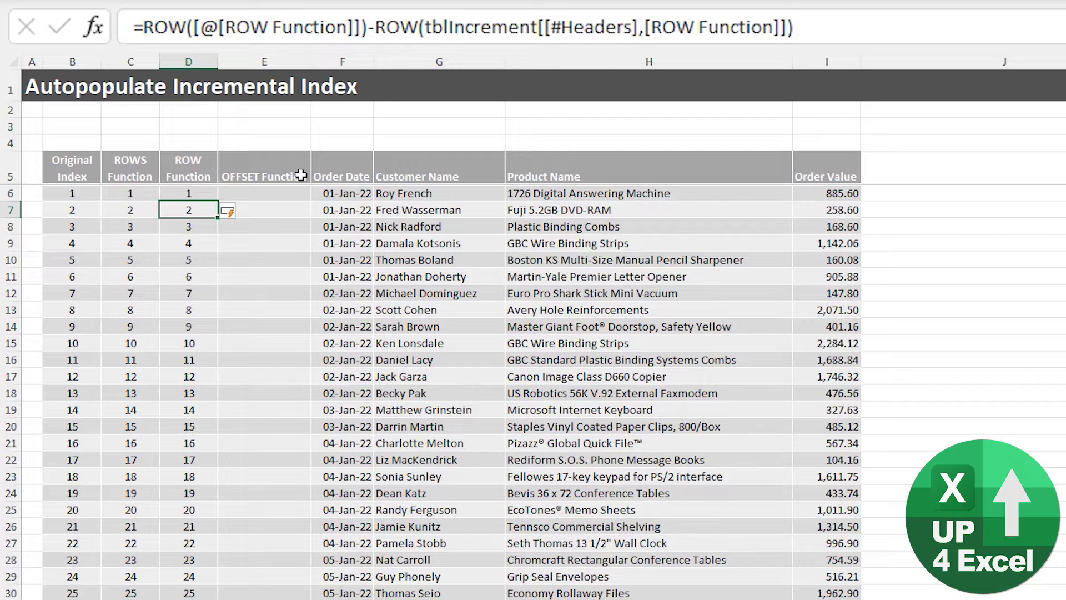
Insert a blank row at row 3 above the table and check the ROW and ROWS formulas.
key("Left")
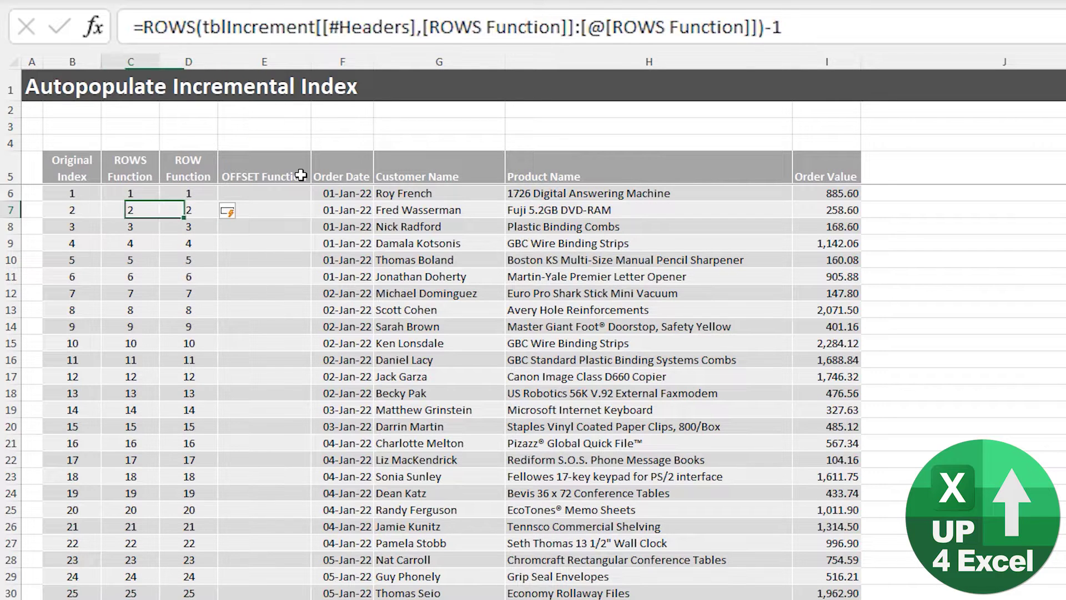
key("Right")
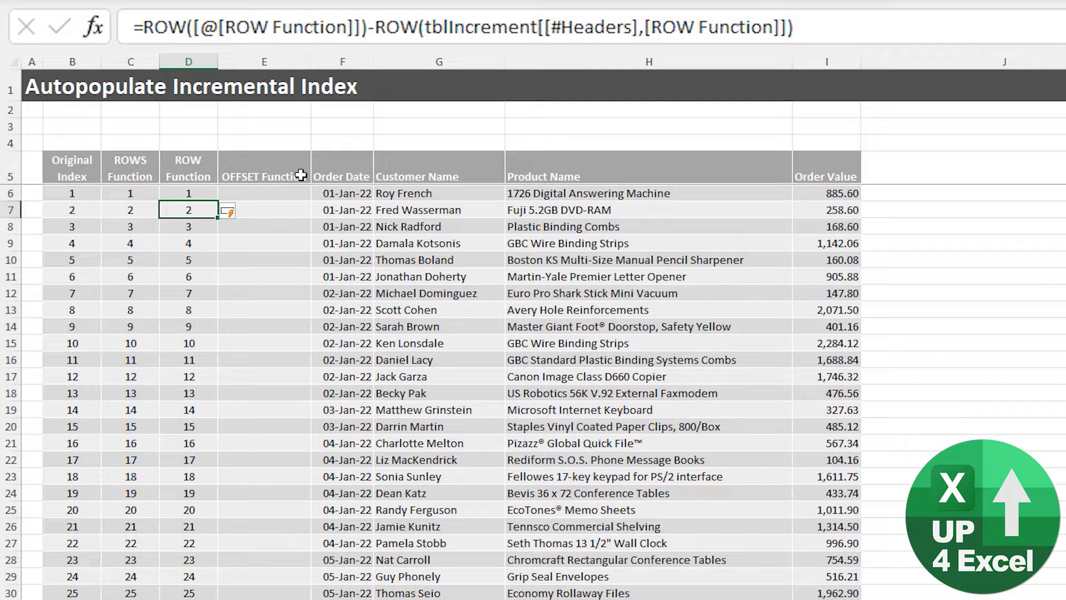
left_click(12, 127)
right_click(15, 130)
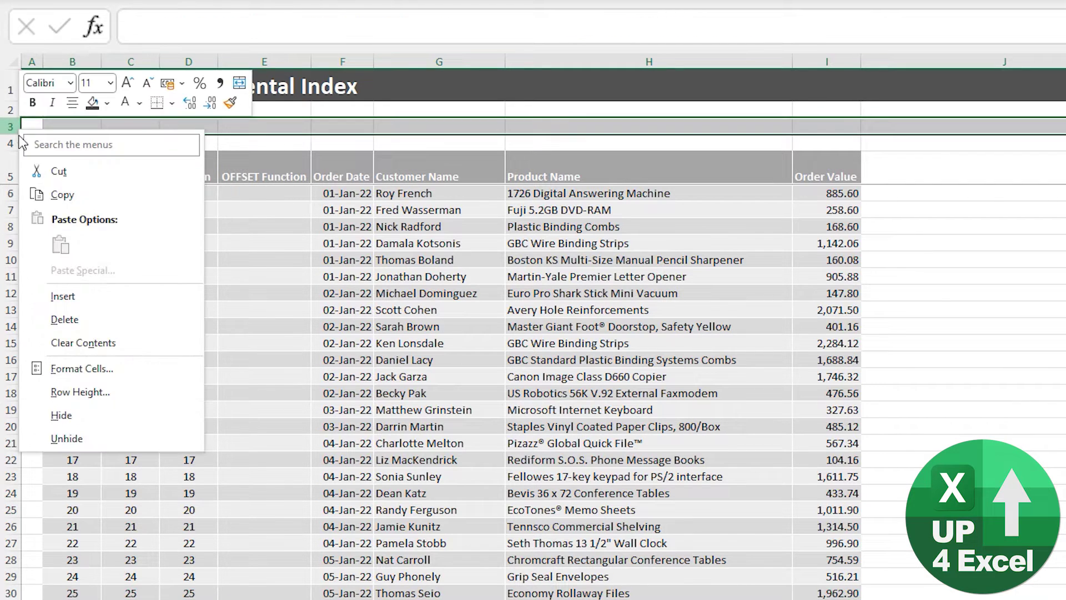
left_click(62, 296)
left_click(191, 216)
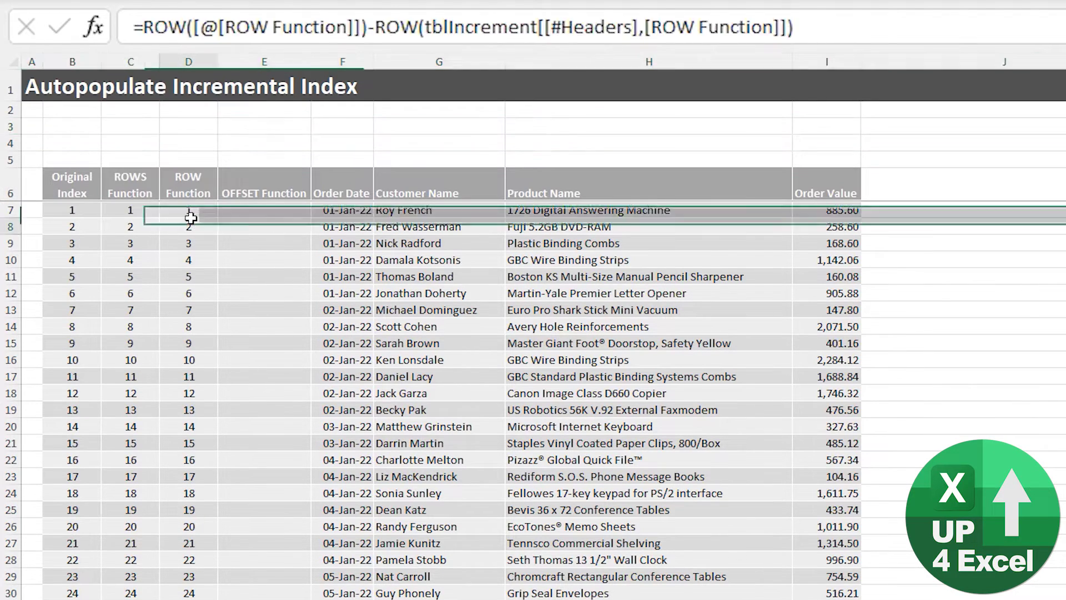
left_click(111, 213)
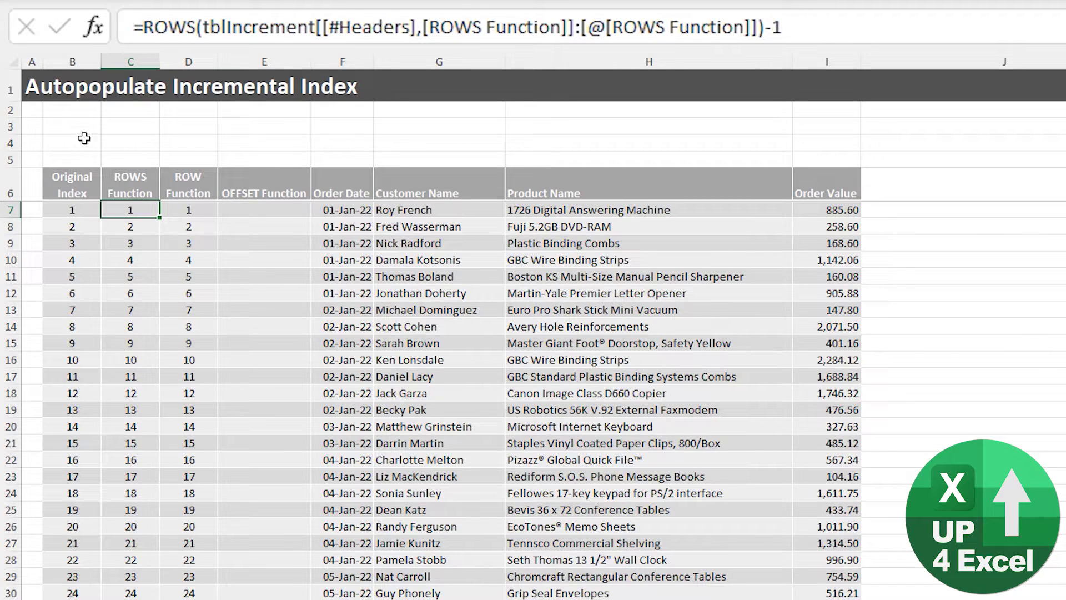
Insert a blank column before the Original Index column and check the ROWS formula in the table's second row.
right_click(94, 61)
left_click(178, 232)
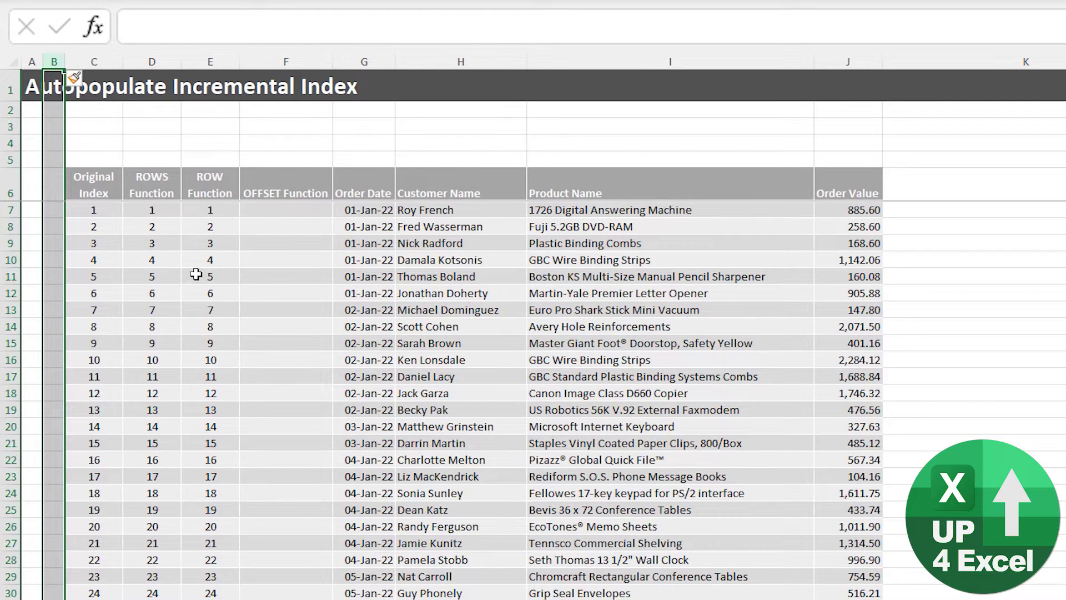
left_click(137, 224)
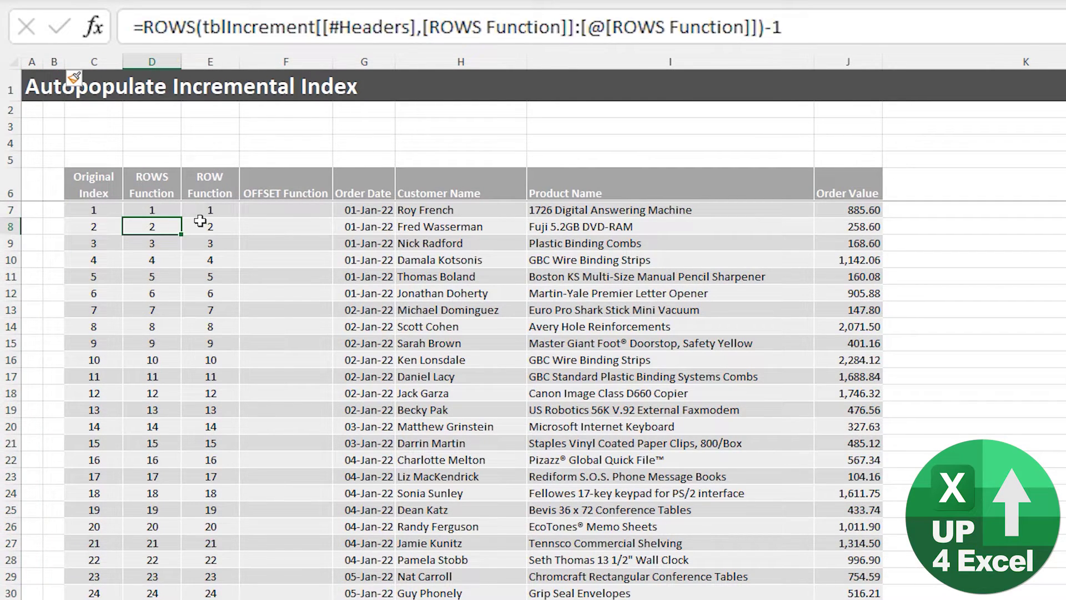
Undo the column and row insertions around the table.
key("ctrl+z")
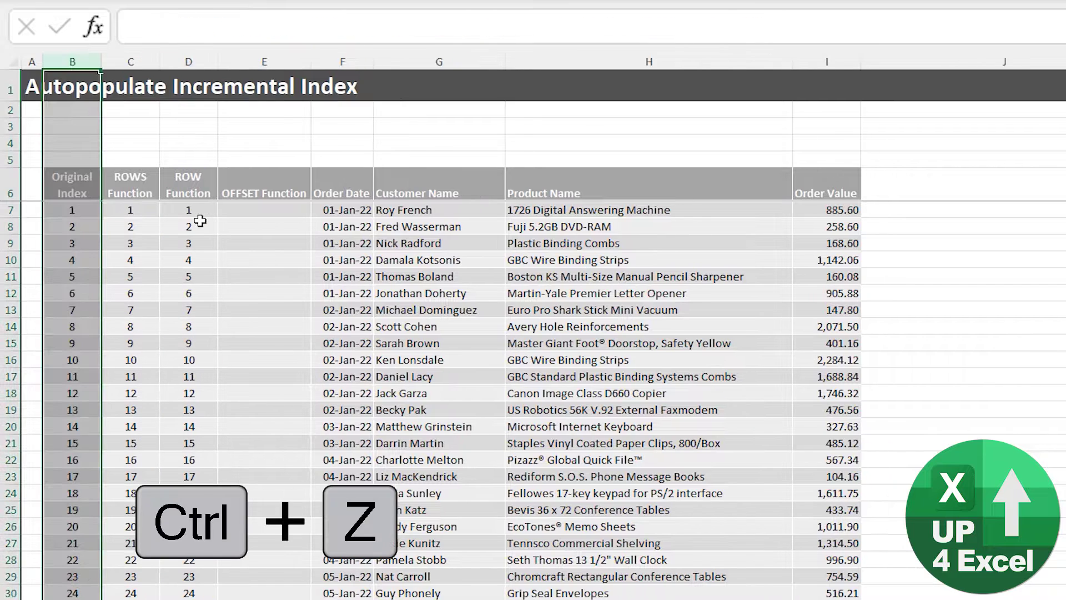
key("ctrl+z")
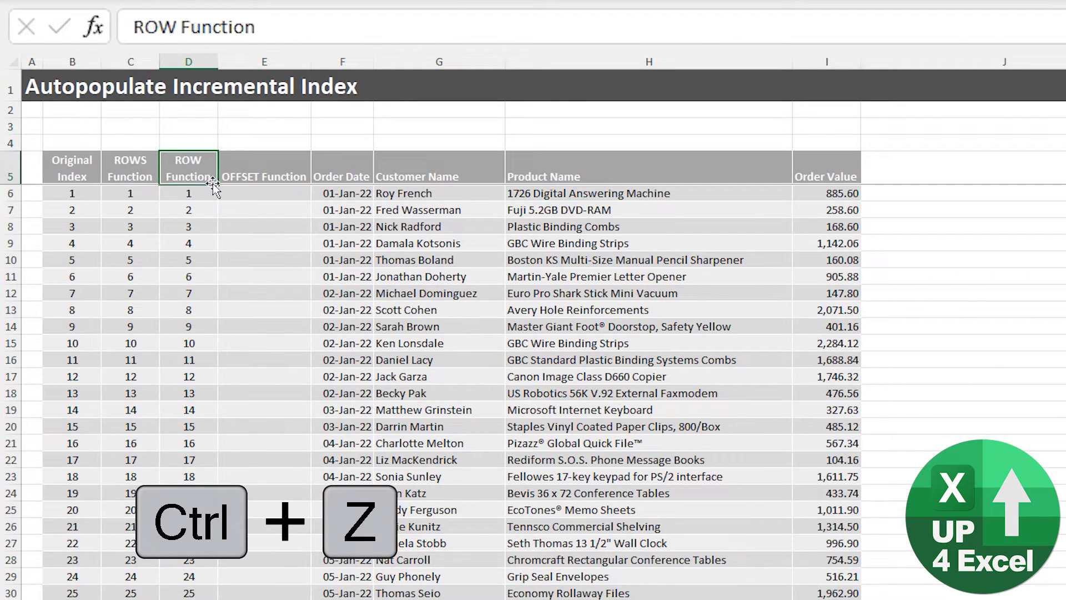
In E6, enter =OFFSET([@[OFFSET Function]],-1,0) to fill the OFFSET Function column.
left_click(242, 182)
key("Down")
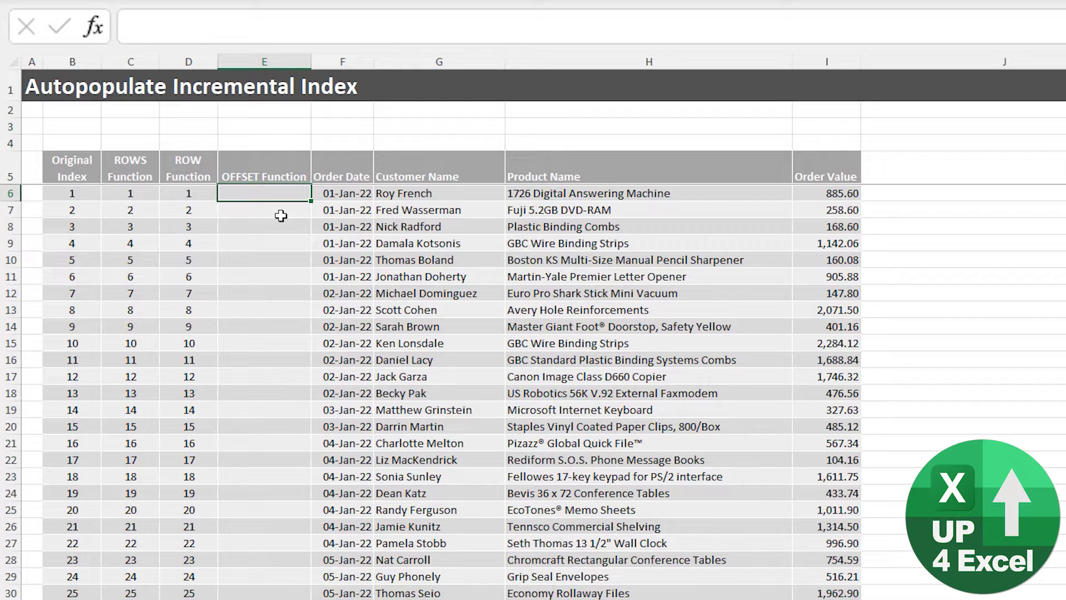
type("=of")
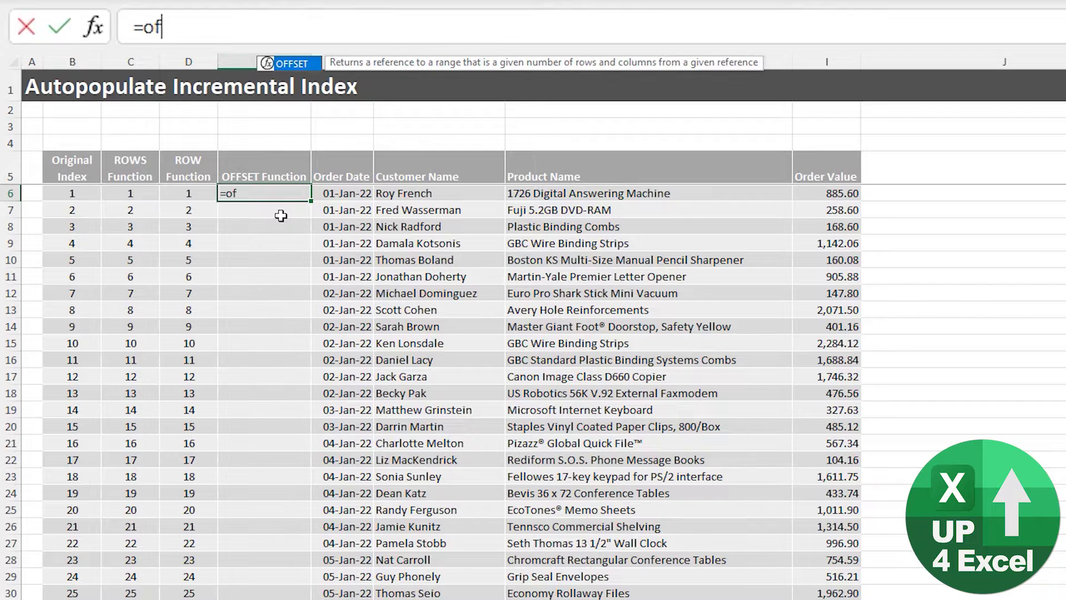
key("Tab")
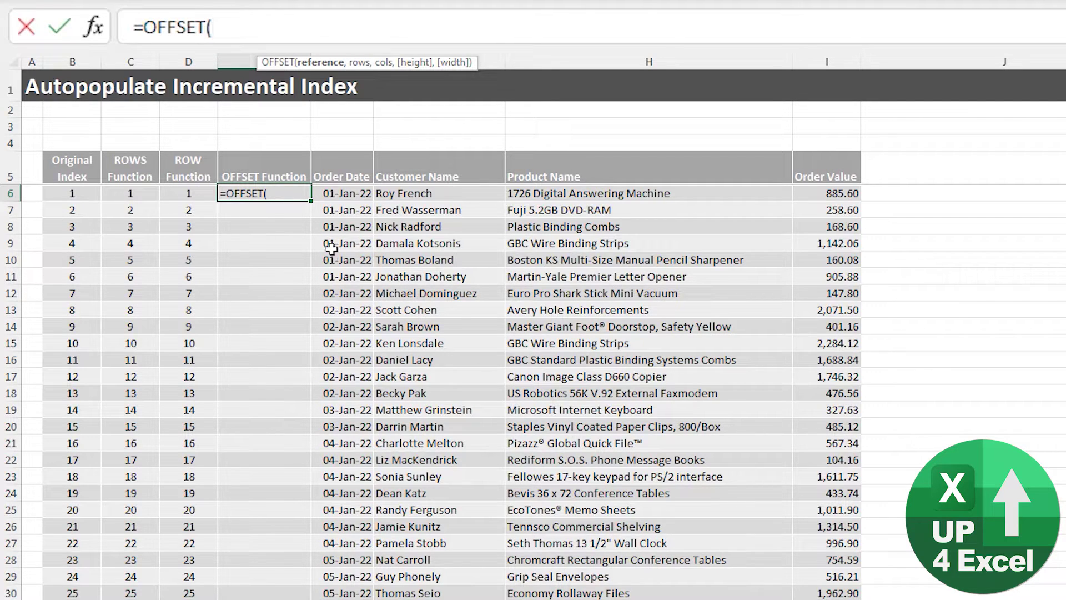
left_click(294, 195)
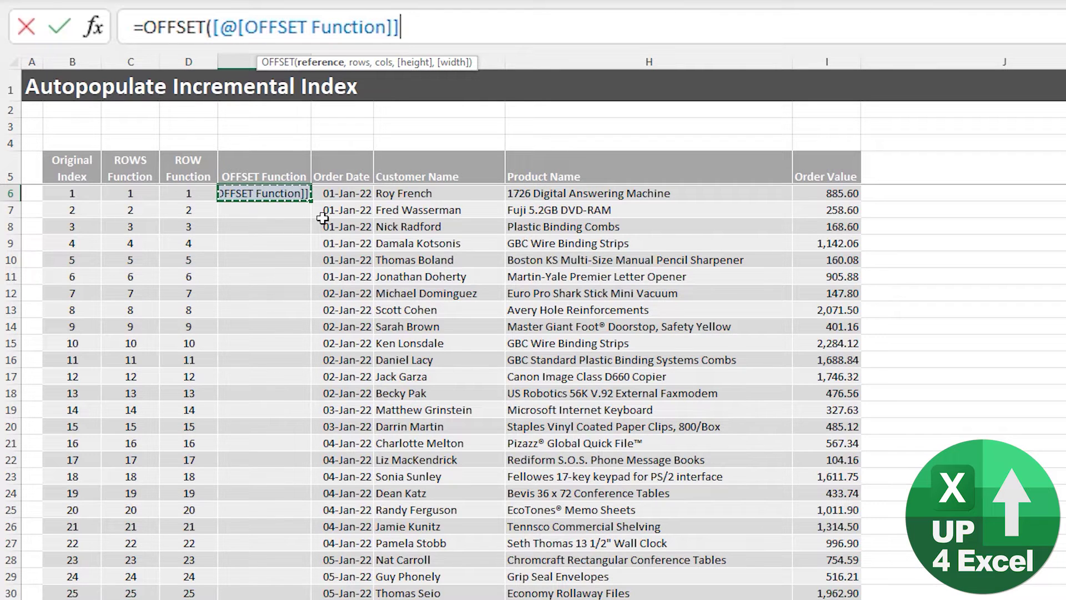
type(",")
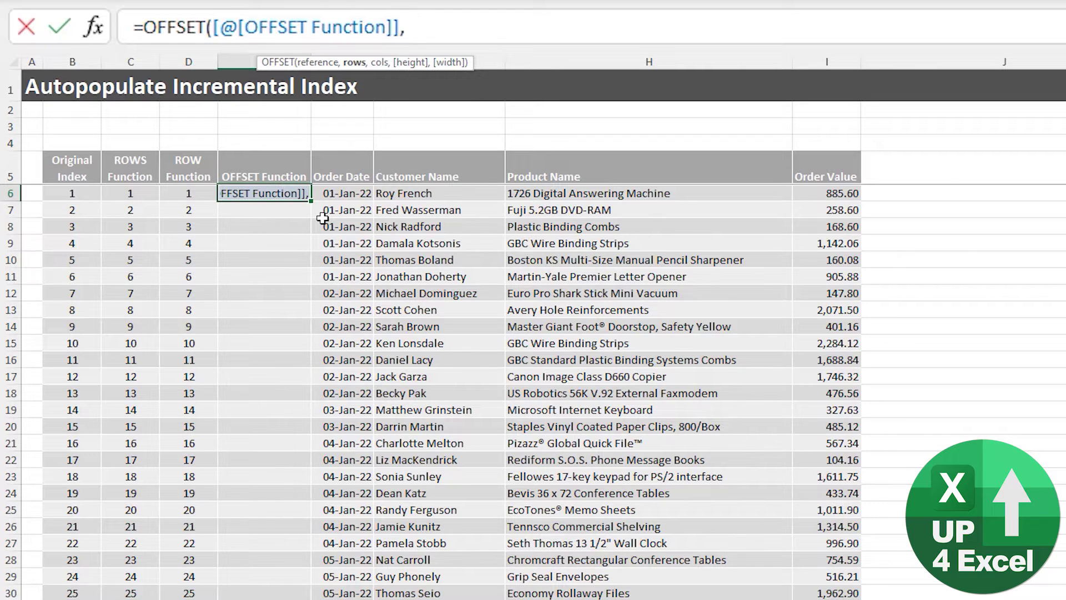
type("-1")
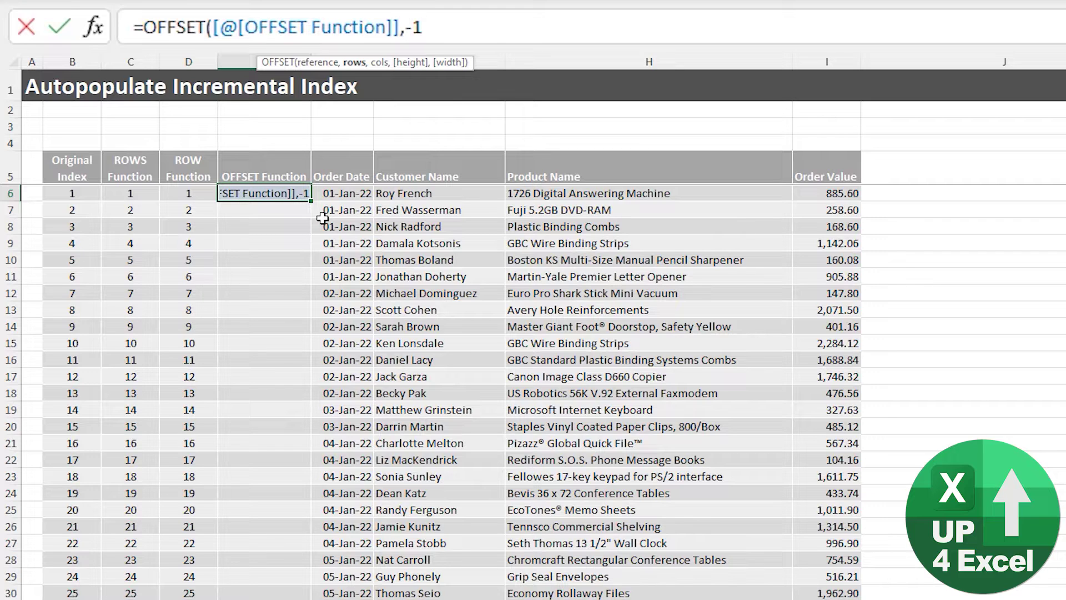
type(",0")
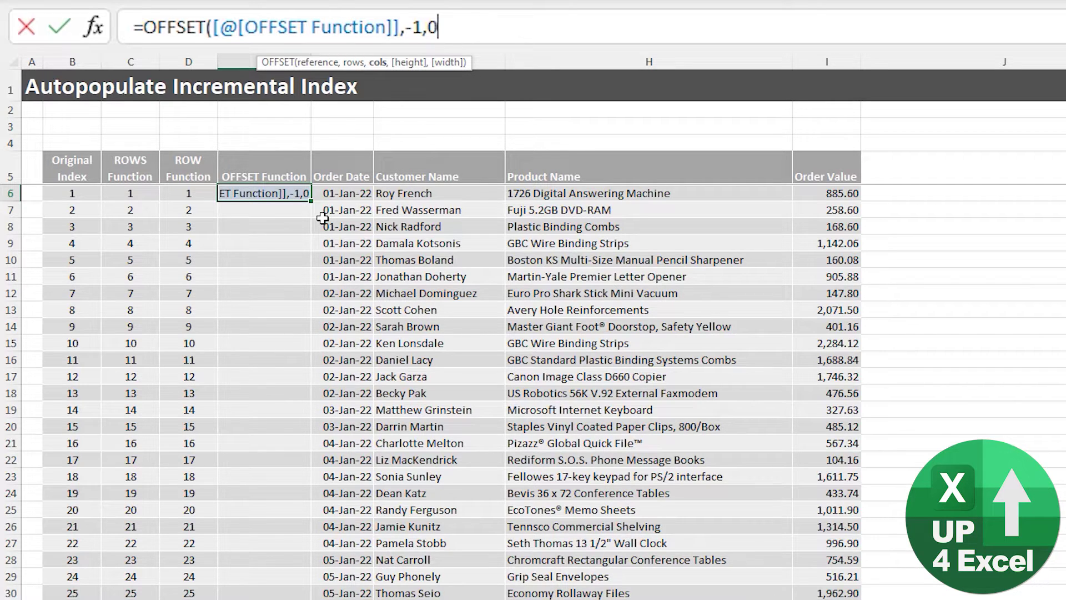
type(")")
key("Return")
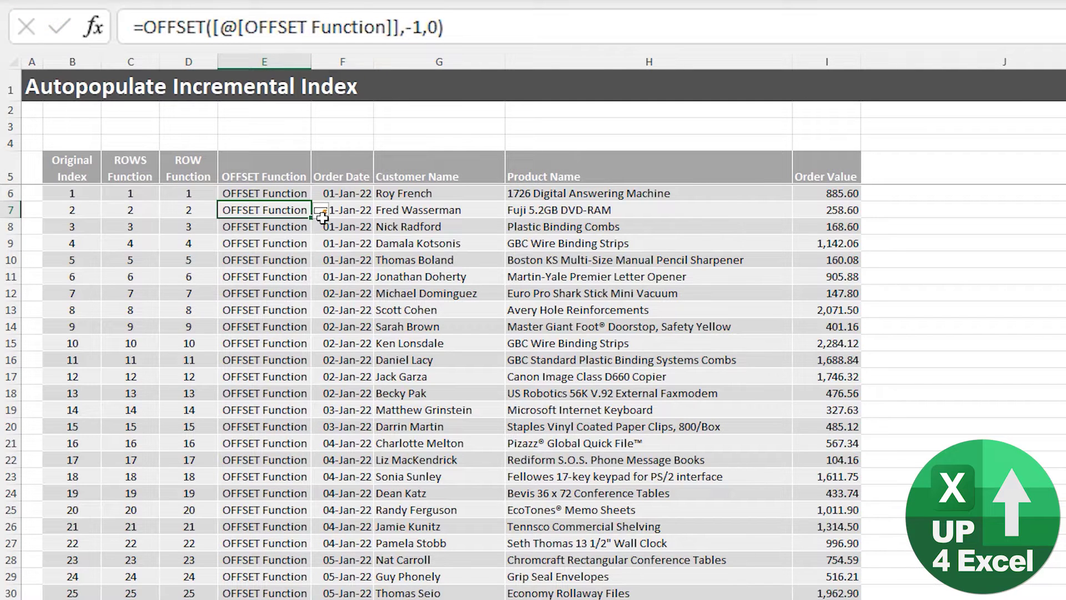
Examine what the OFFSET formula returns down the column and compare its first row with the ROW Function index.
key("Down")
key("Down")
key("Down")
key("Down")
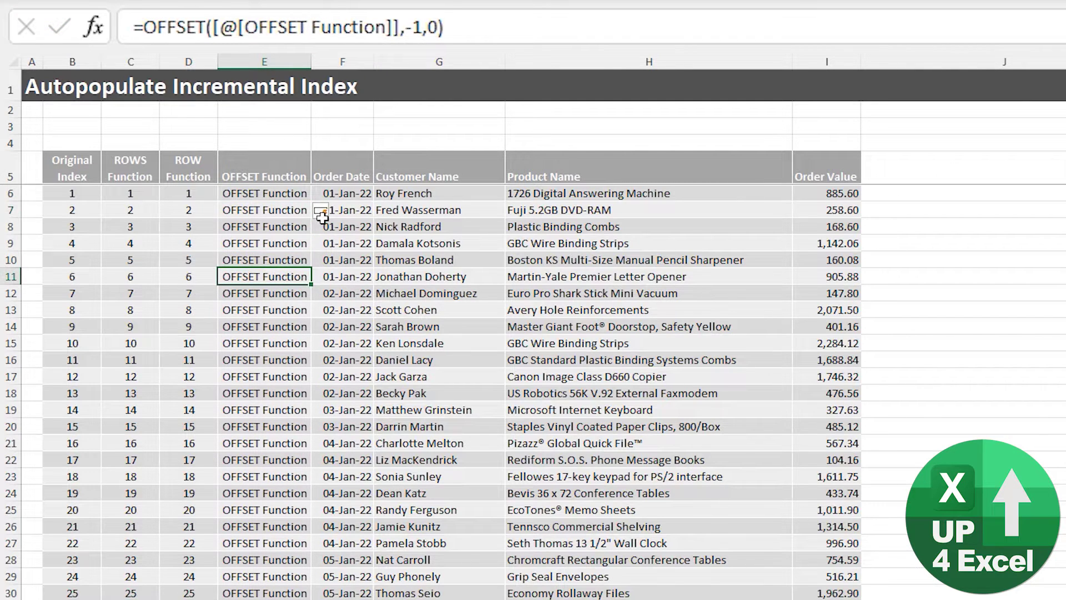
key("Up")
key("Up")
key("Up")
key("Up")
key("Up")
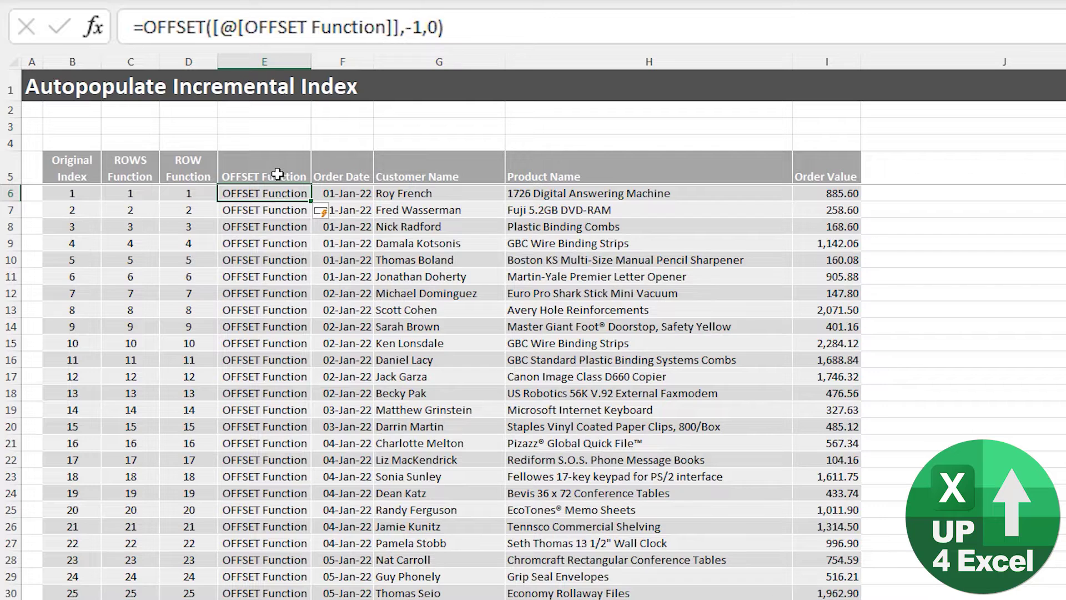
left_click(277, 170)
key("Down")
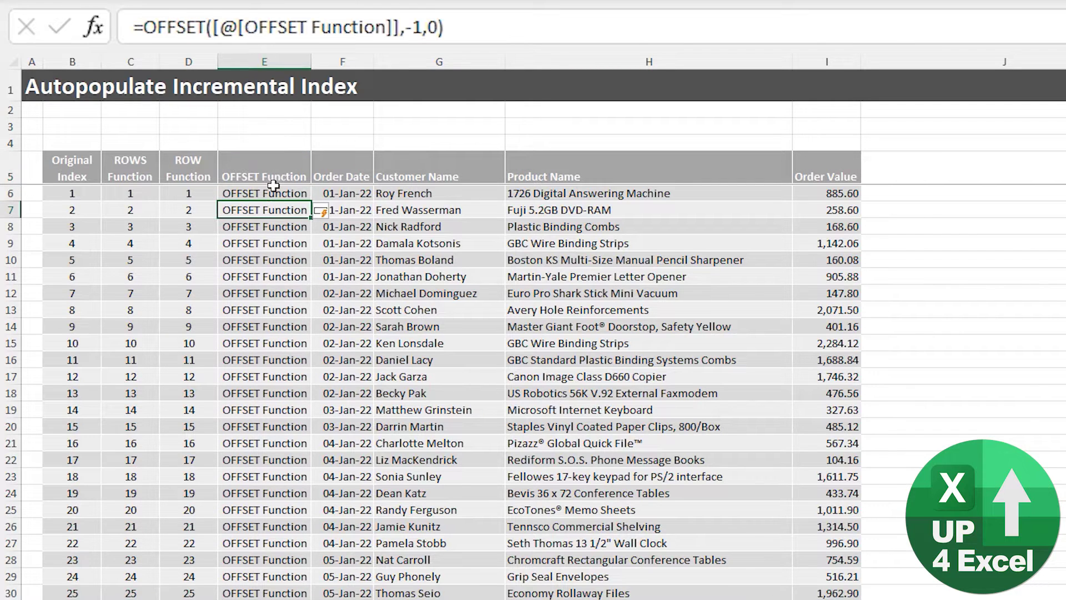
left_click(277, 210)
left_click(274, 195)
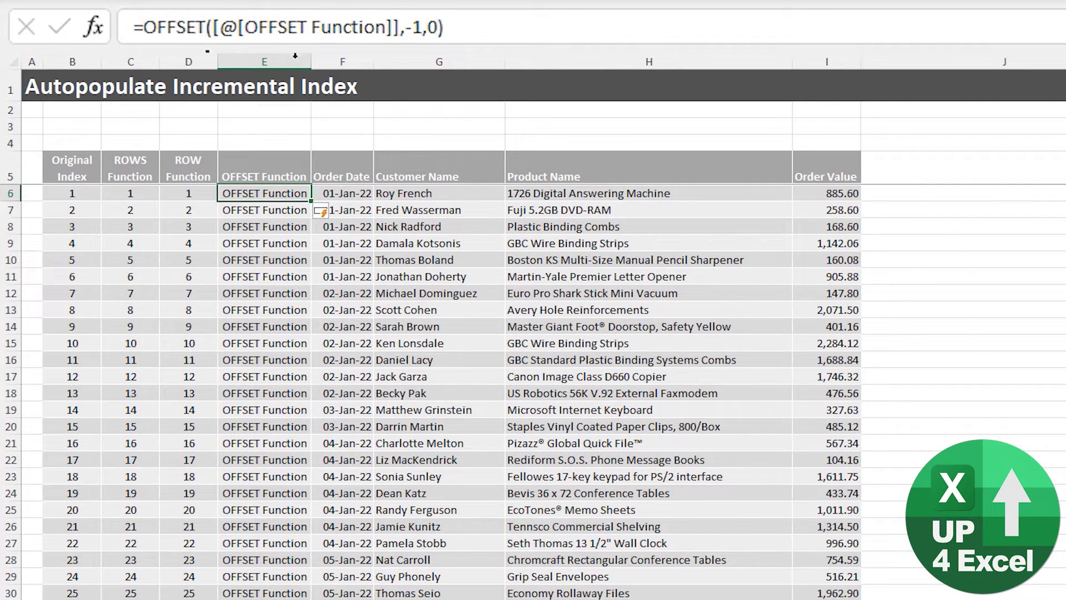
left_click(181, 193)
left_click(231, 196)
left_click(193, 195)
Change the E6 formula to =IF([@[ROW Function]]=1,1000,OFFSET([@[OFFSET Function]],-1,0)+1).
left_click(245, 195)
left_click(148, 28)
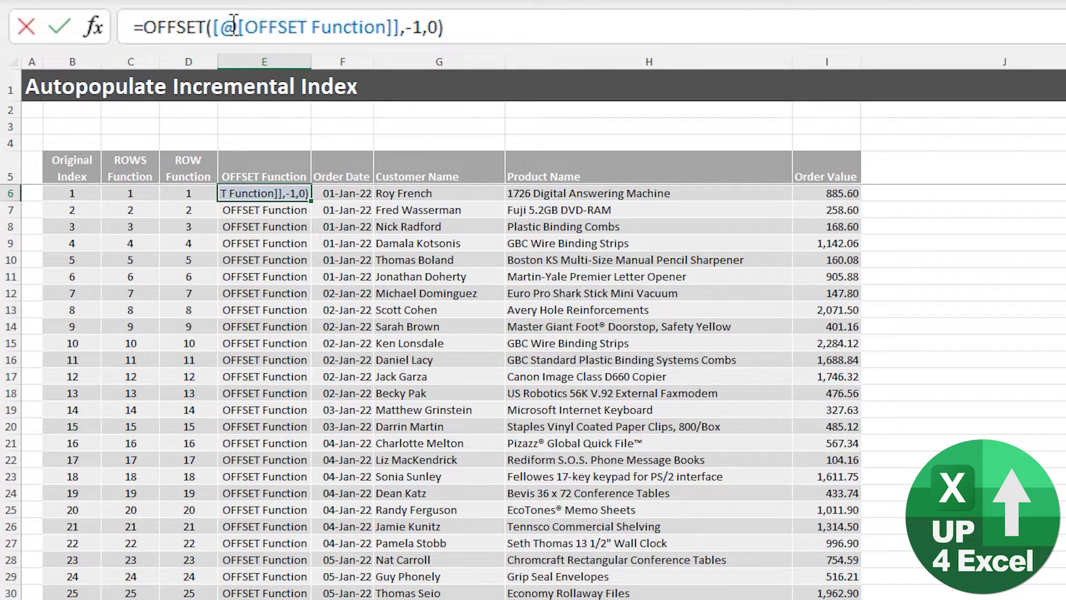
type("if")
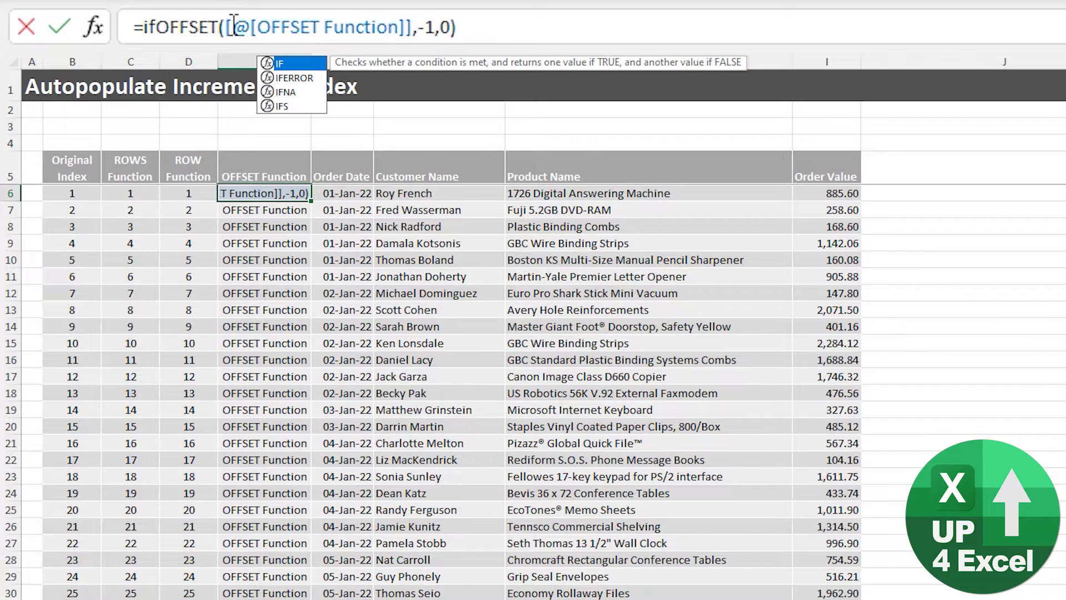
type("(")
left_click(191, 193)
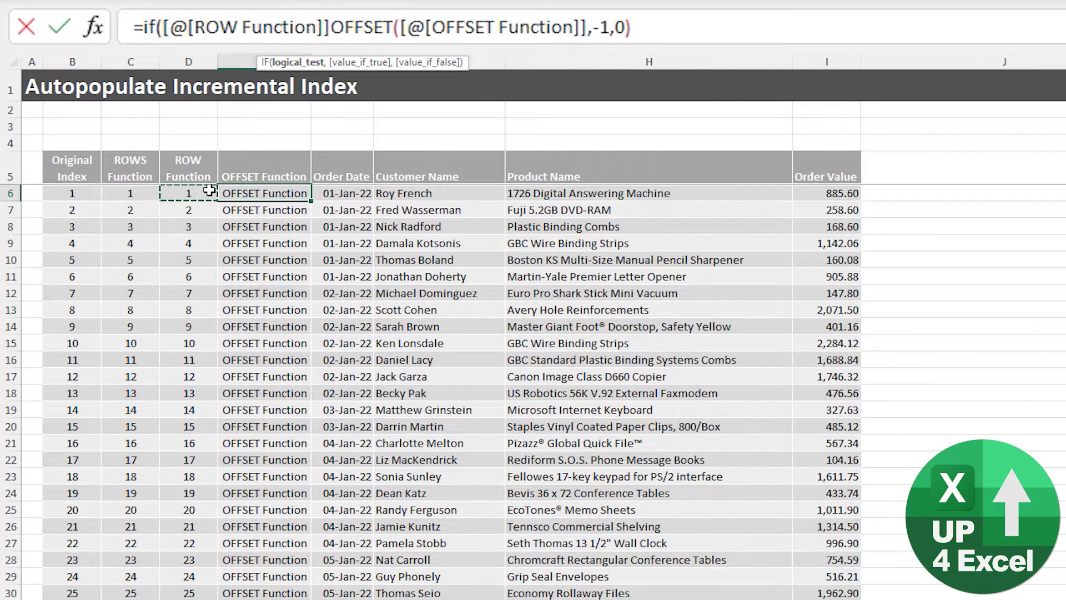
type("=1,")
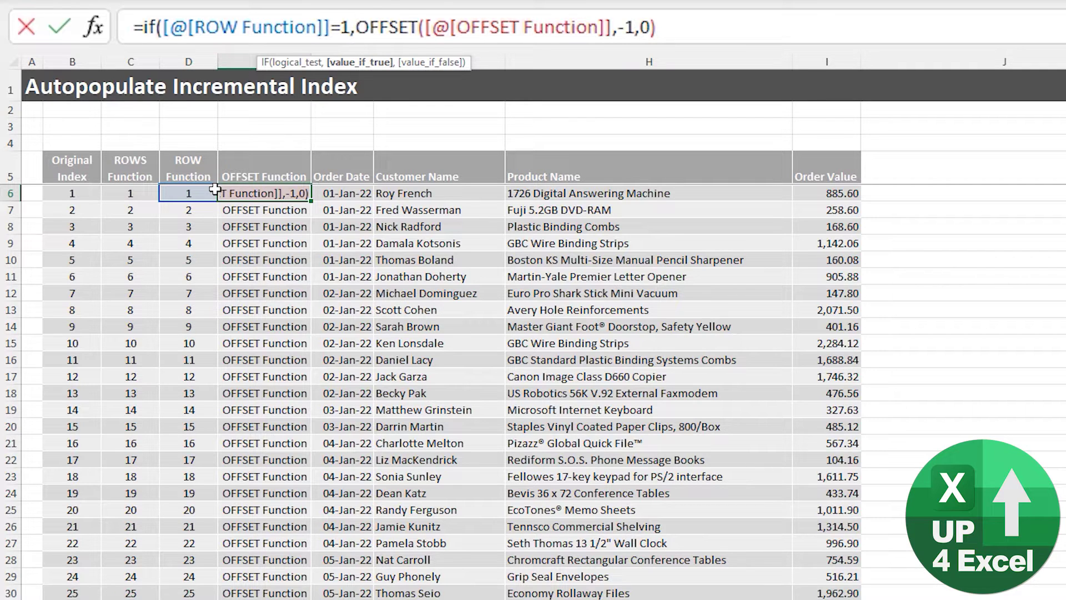
type("10")
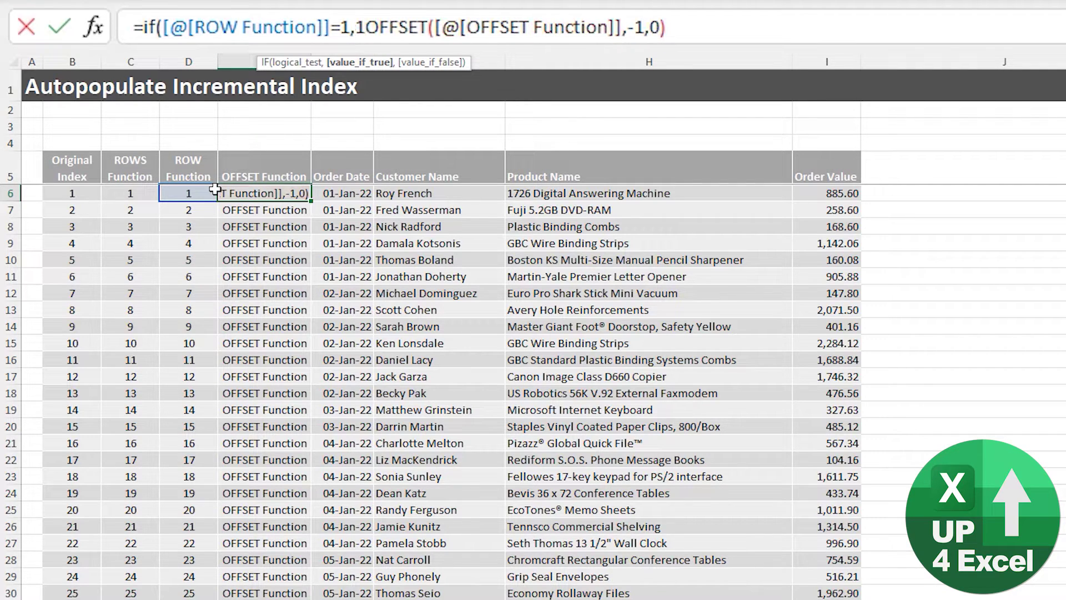
type("00")
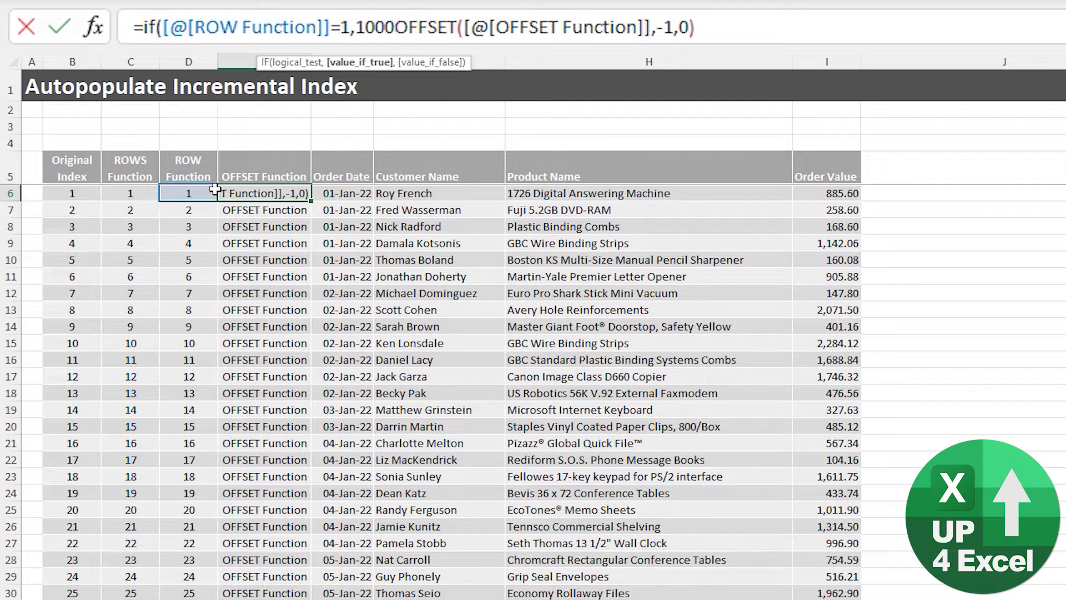
type(",")
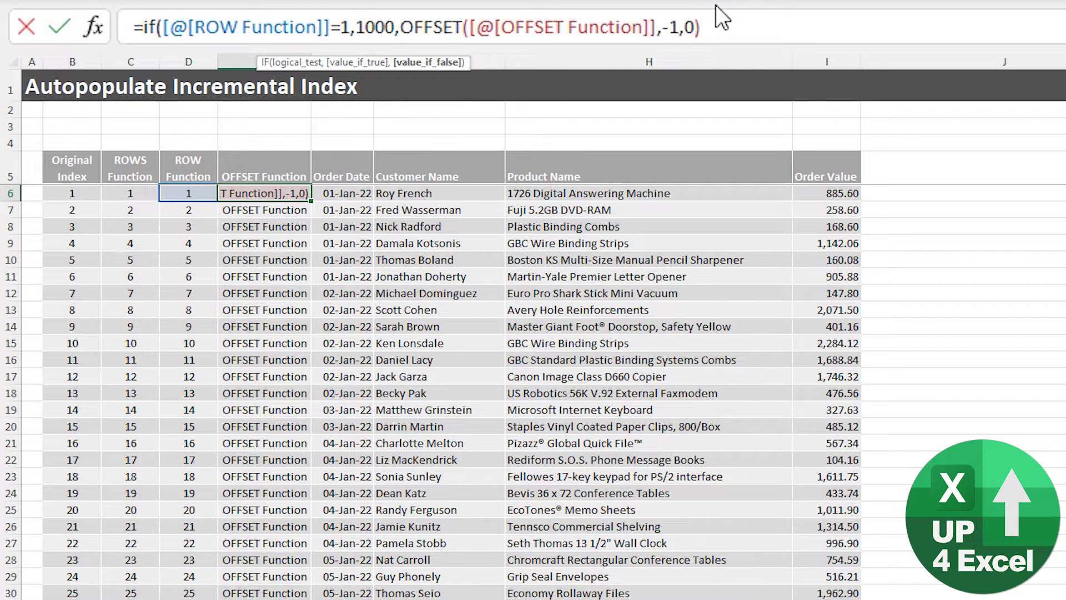
type("+1")
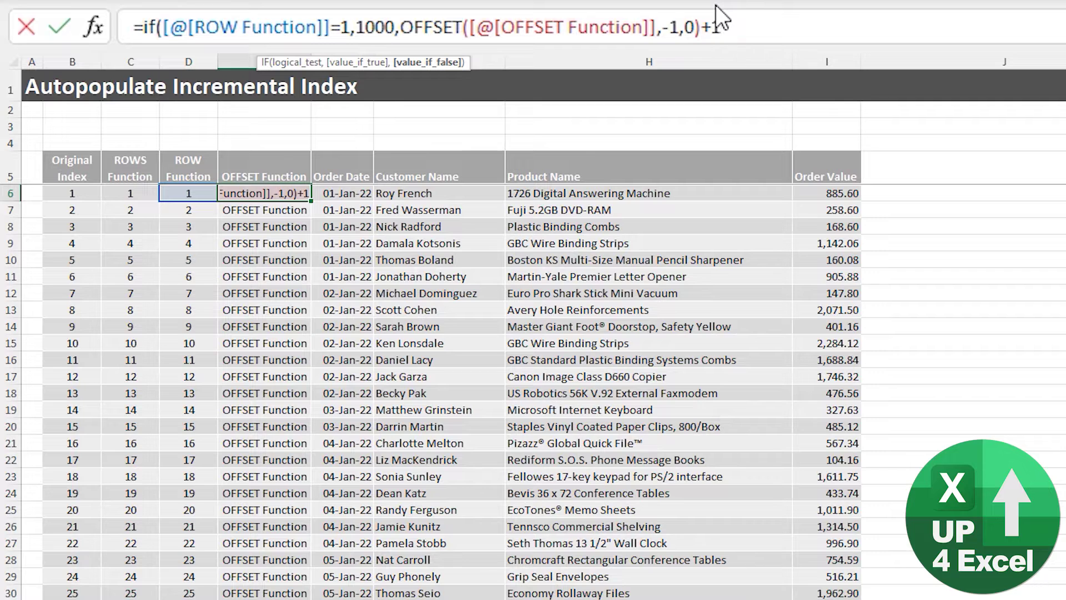
type(")")
key("Return")
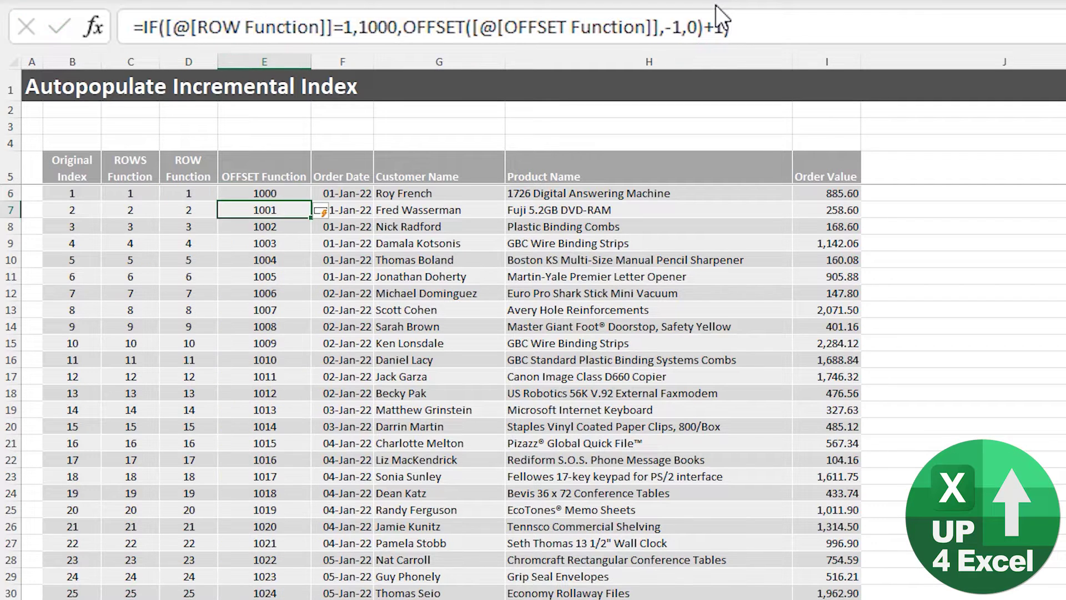
Review the index values and formula down the first rows of the OFFSET Function column.
key("Up")
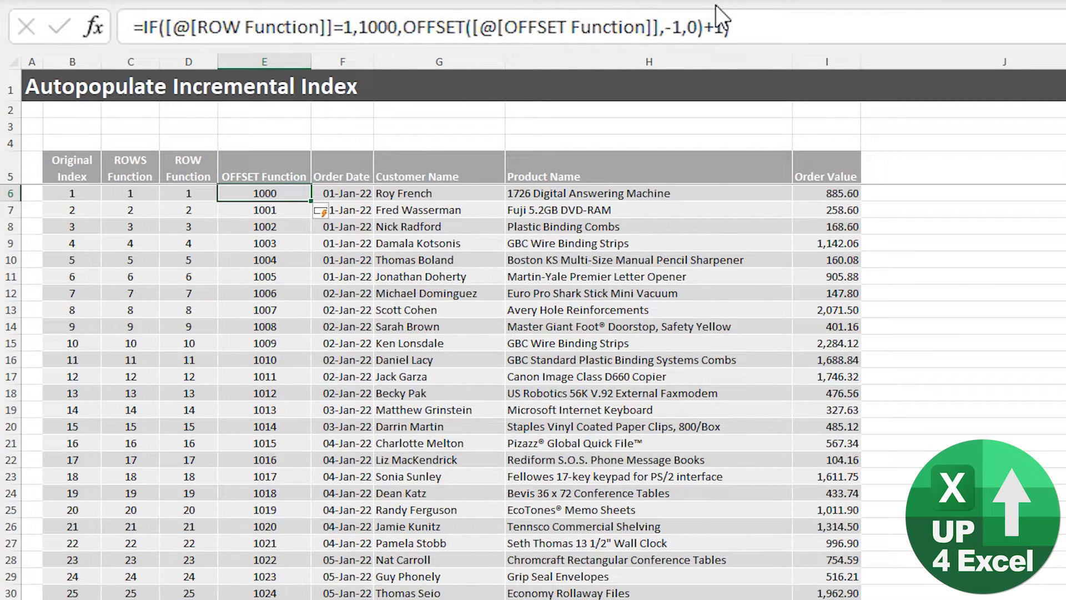
key("Down")
key("Down")
key("Down")
key("Down")
key("Down")
key("Down")
key("Down")
key("Down")
key("Down")
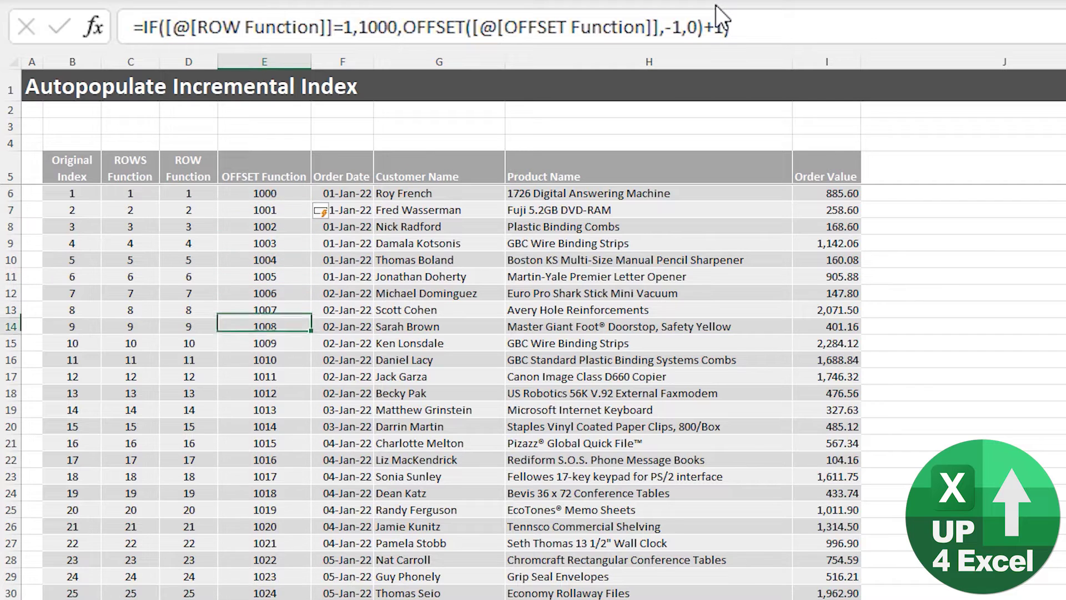
key("Up")
key("Up")
key("Up")
key("Up")
key("Up")
key("Up")
key("Up")
key("Up")
key("Up")
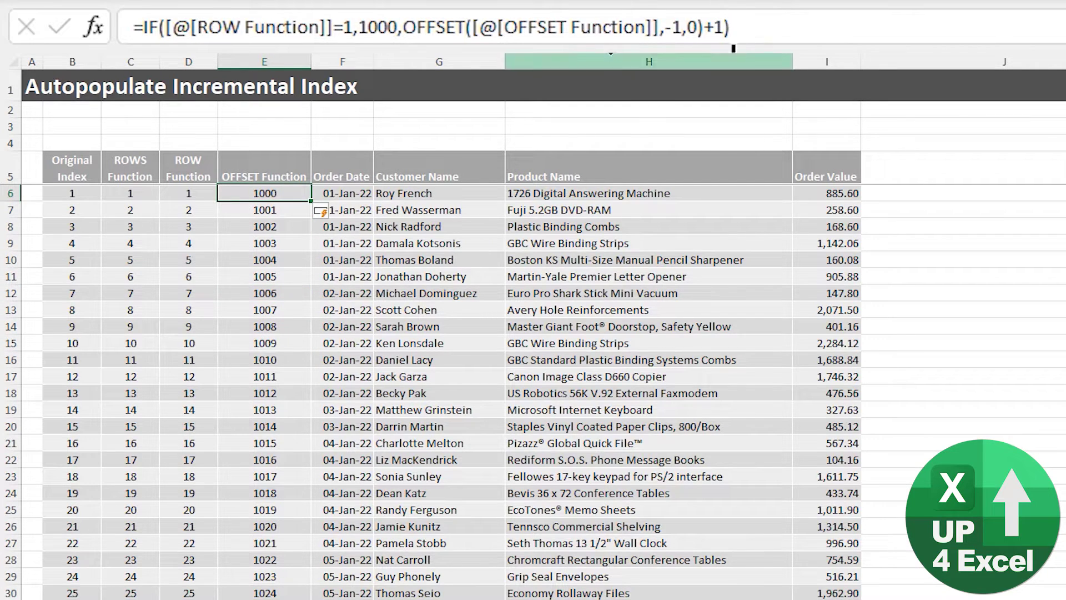
Set the increment in the OFFSET Function formula to +2.
left_click(715, 27)
key("Delete")
type("2")
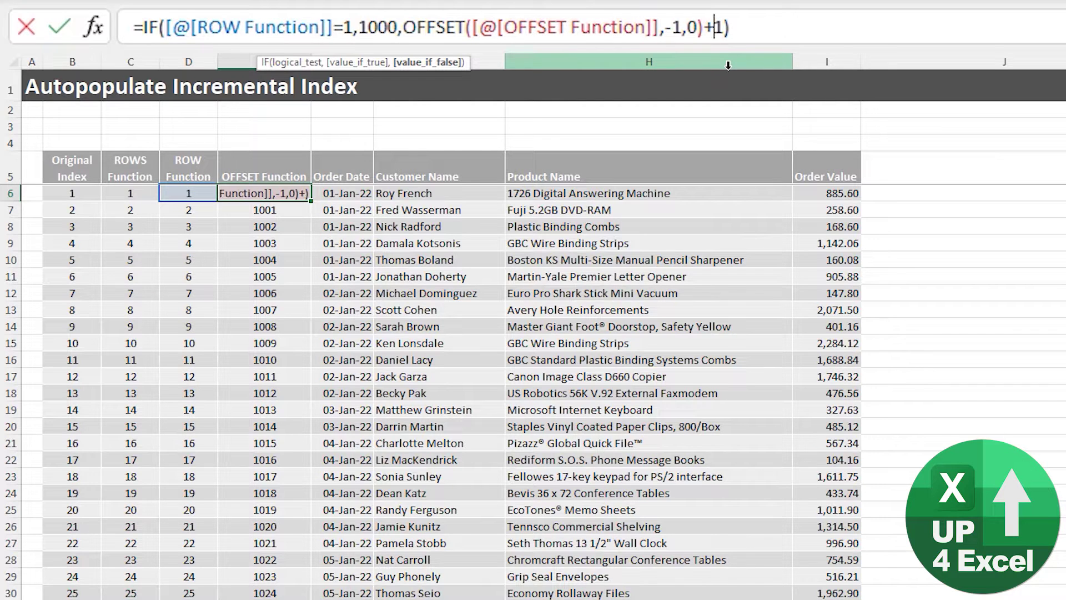
key("Return")
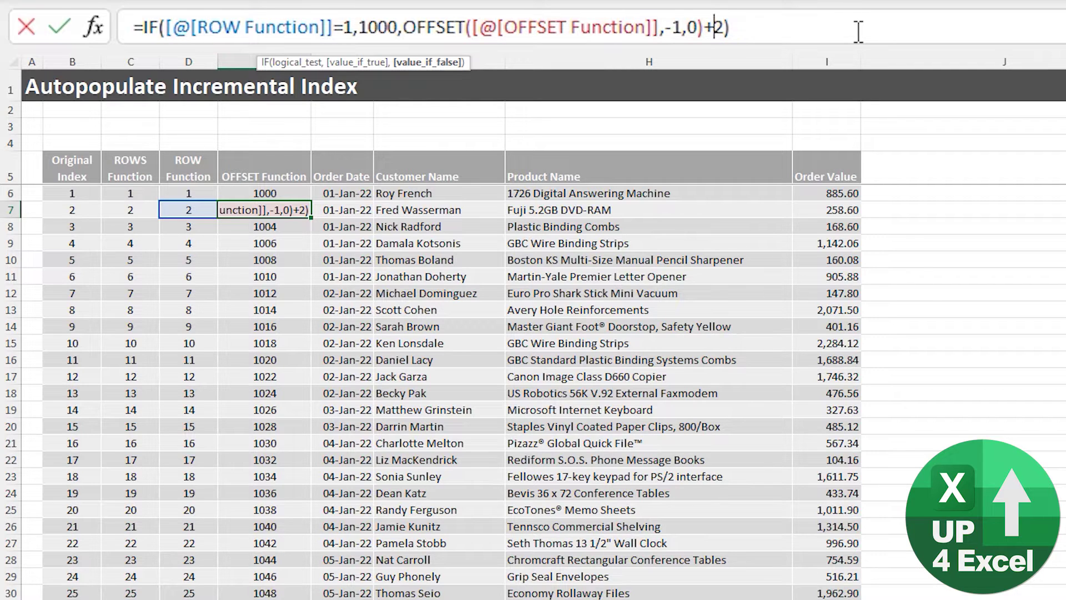
Restore the increment in the OFFSET Function formula to +1.
key("BackSpace")
type("1")
key("Return")
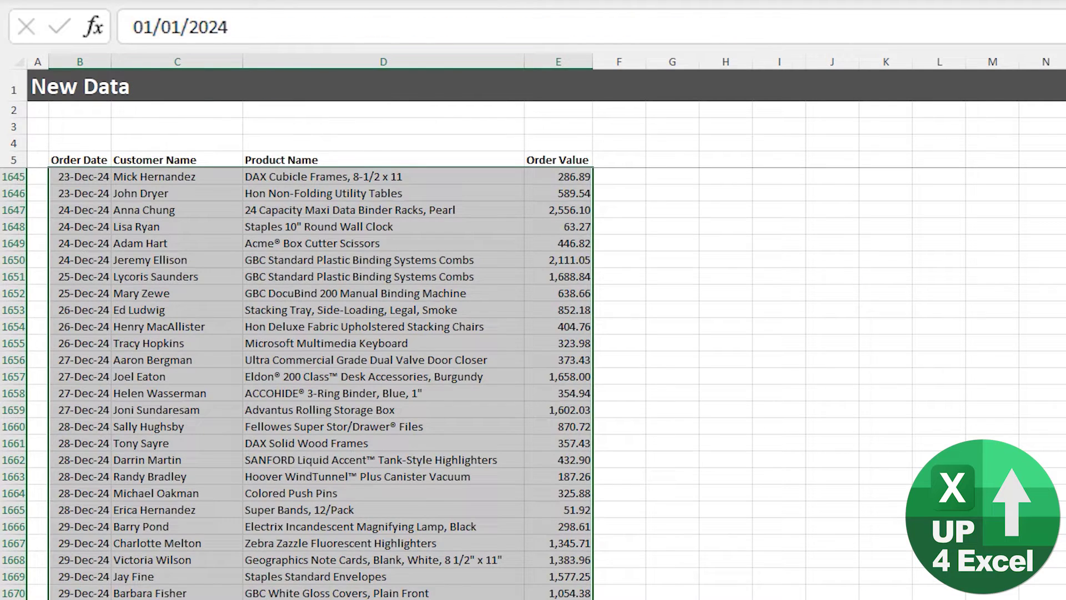
Copy the selected New Data rows and paste them as values directly below the table, starting at F3339.
key("ctrl+c")
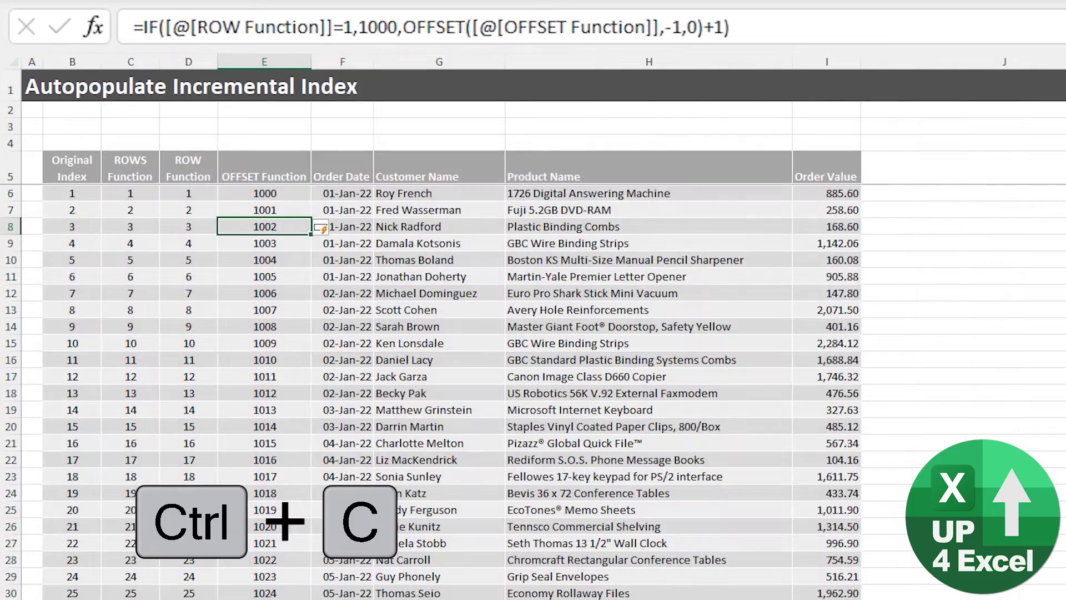
key("ctrl+Down")
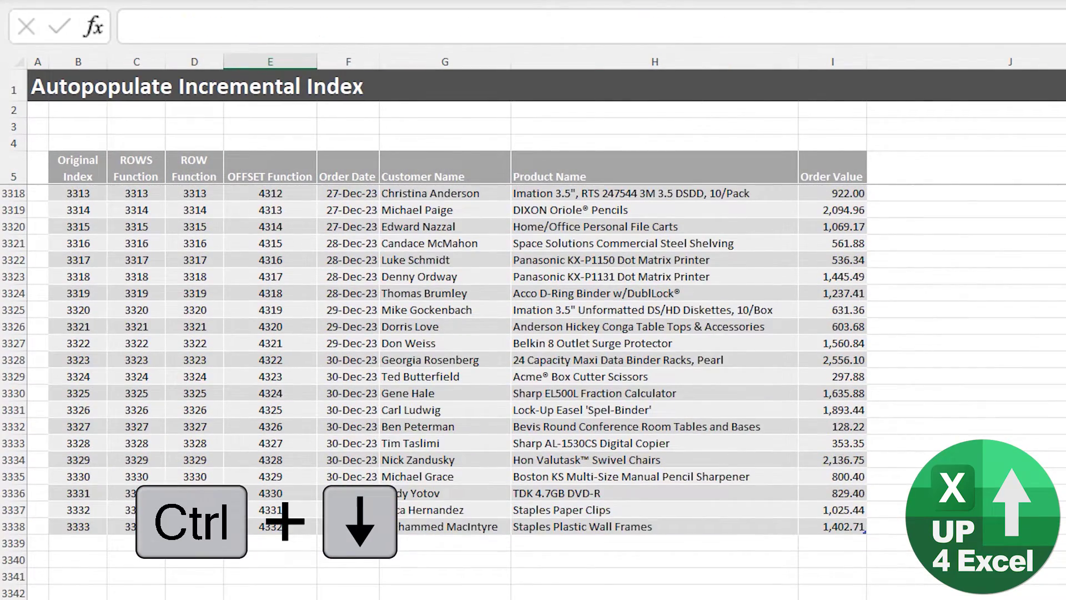
right_click(352, 544)
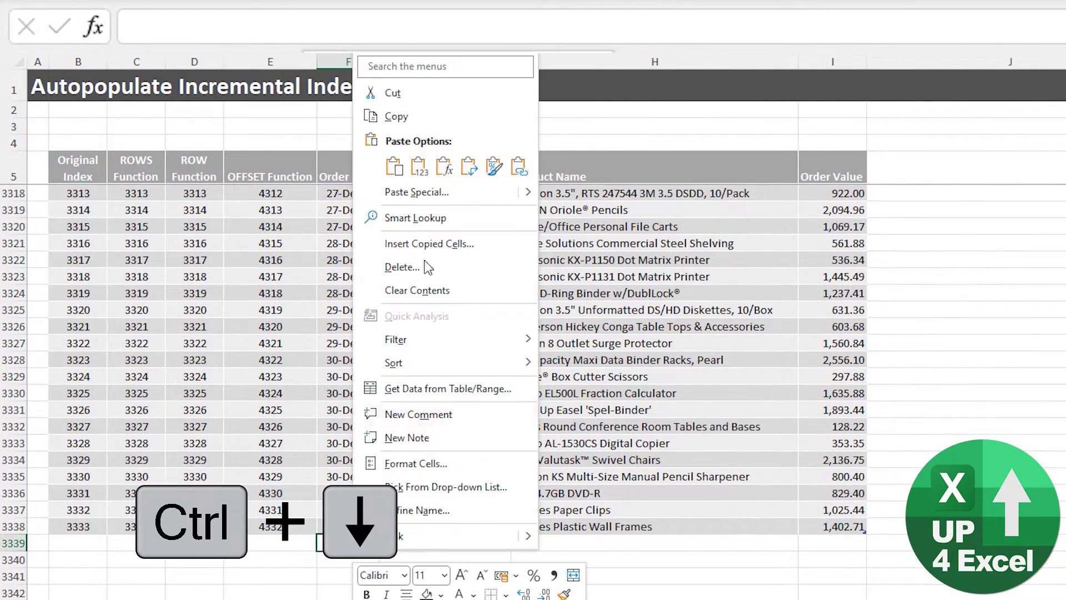
left_click(420, 169)
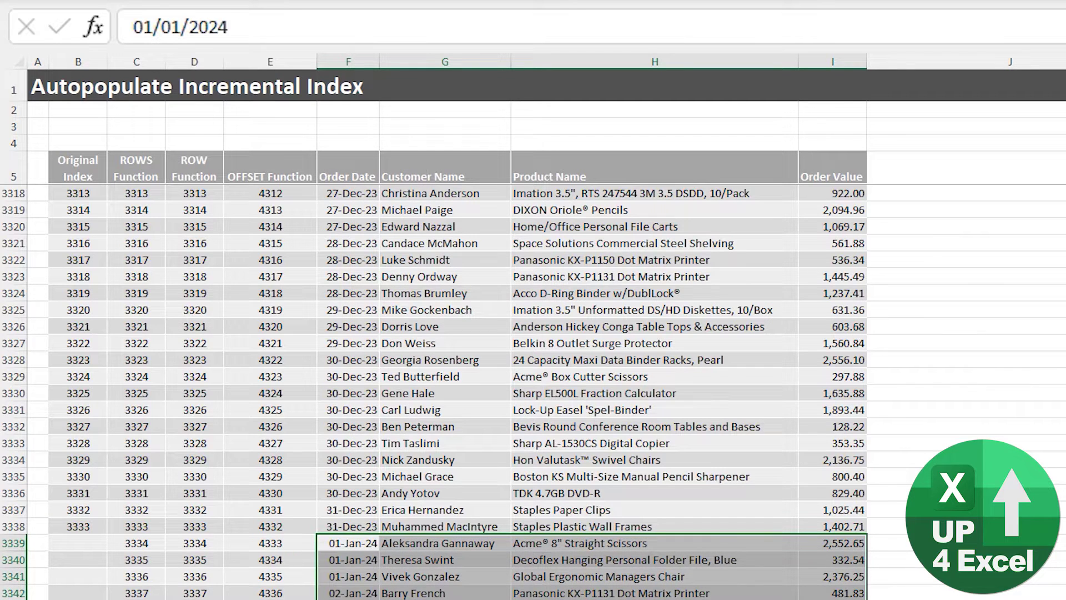
Check the Original Index, ROWS, ROW and OFFSET columns at the old table end and through the pasted rows.
left_click(78, 522)
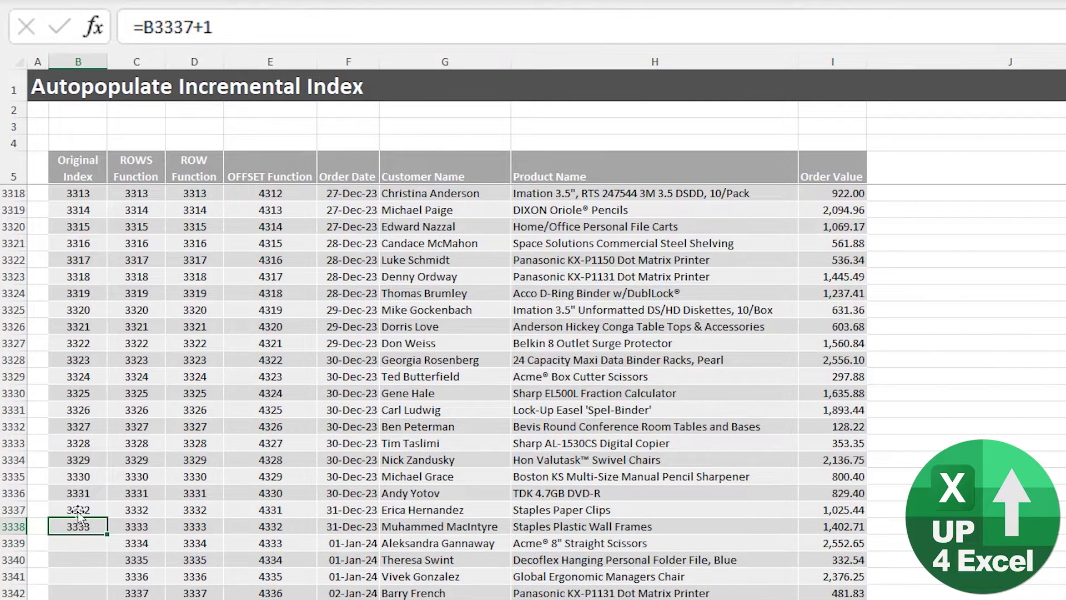
left_click(142, 525)
left_click(192, 526)
left_click(244, 526)
scroll(256, 592, "down", 13)
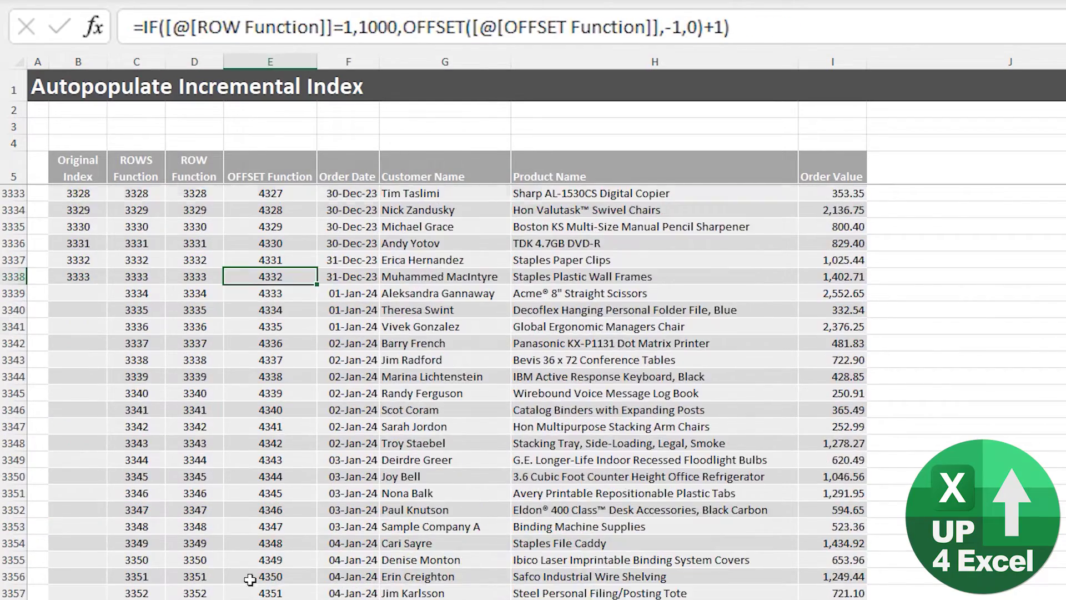
left_click(217, 563)
left_click(258, 575)
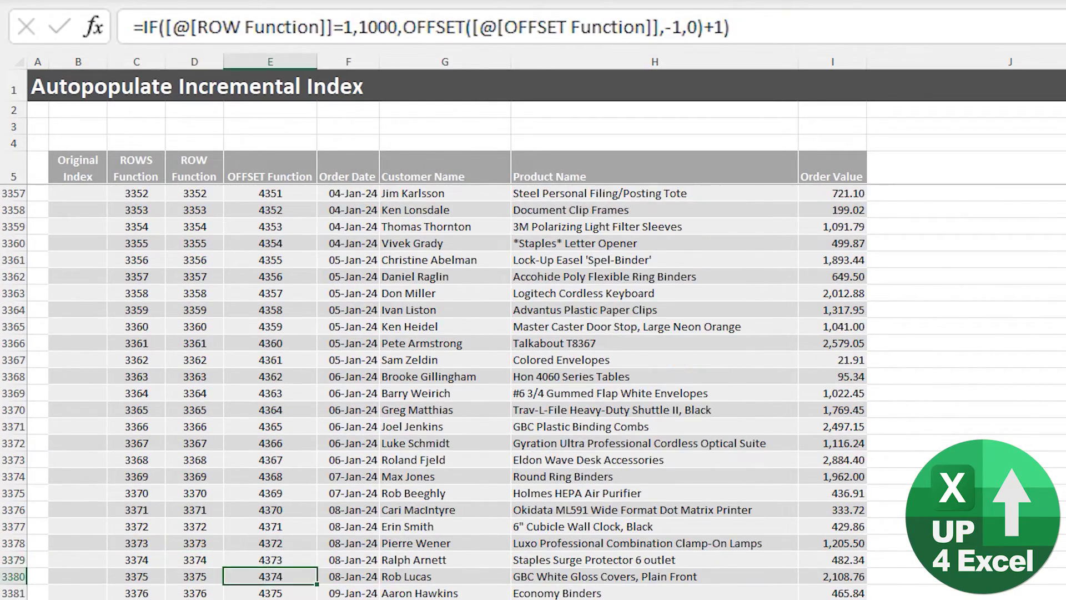
scroll(161, 521, "down", 10)
left_click(161, 467)
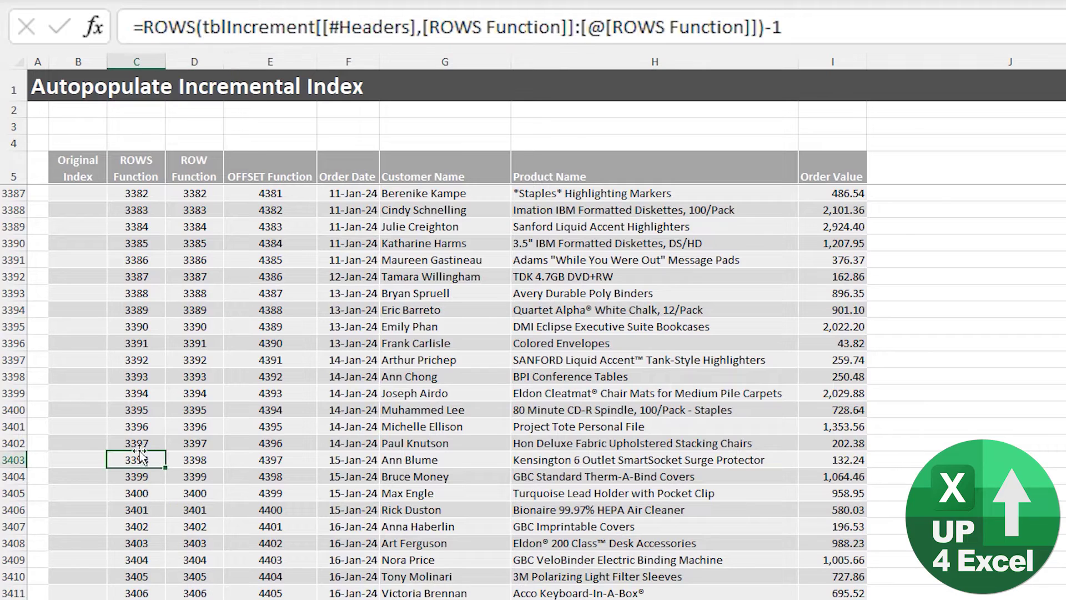
Check the ROWS, ROW and OFFSET Function formulas through the pasted rows and in the table's first rows.
left_click(261, 462)
scroll(261, 462, "down", 11)
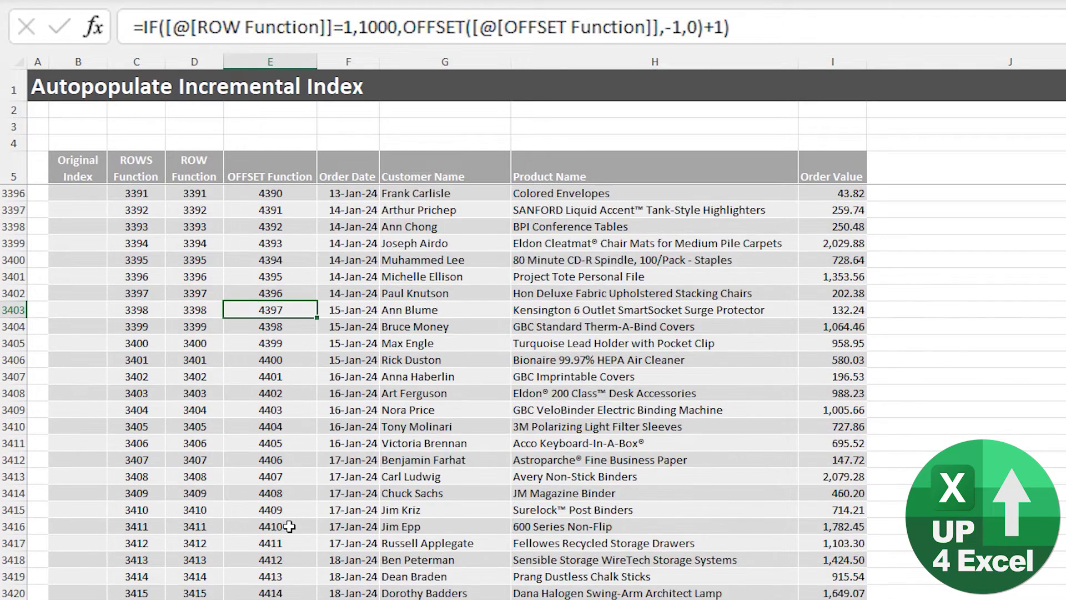
left_click(266, 525)
left_click(209, 527)
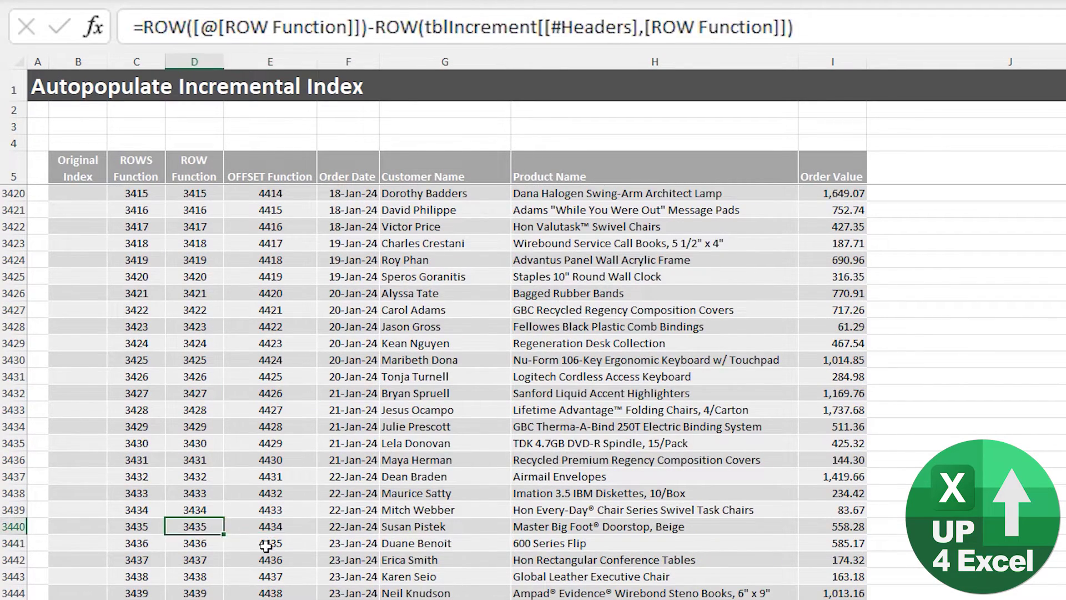
left_click(271, 530)
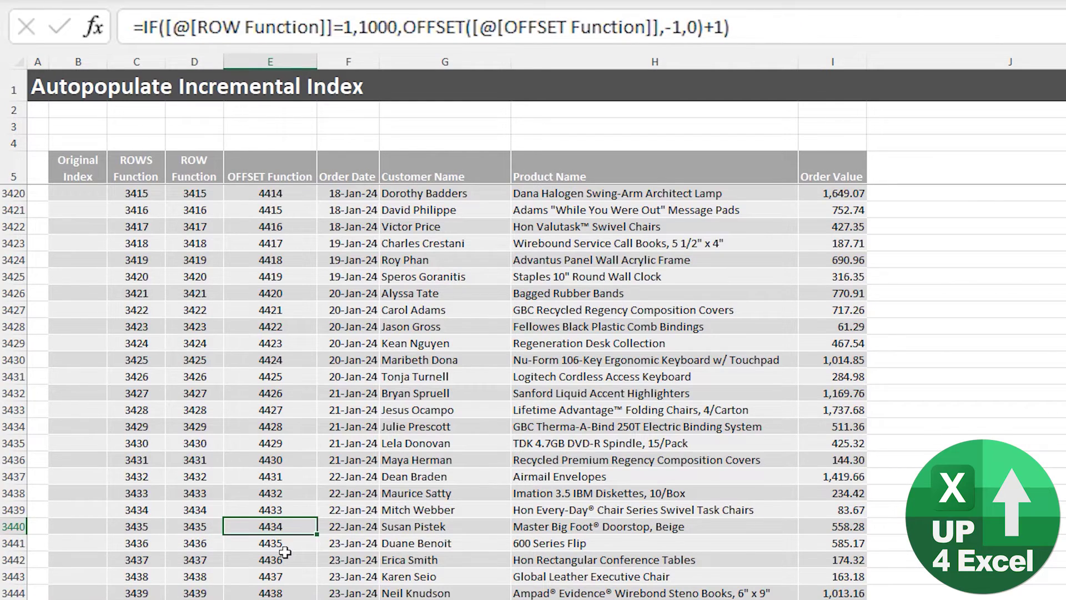
key("ctrl+Up")
key("Down")
left_click(145, 227)
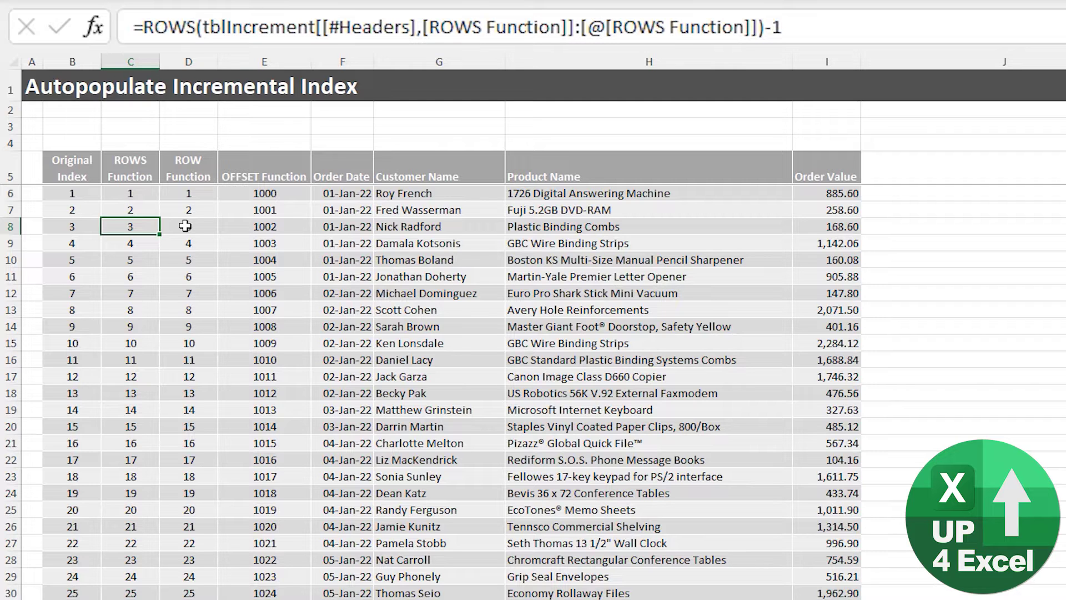
Sort the table by Customer Name from A to Z.
left_click(393, 261)
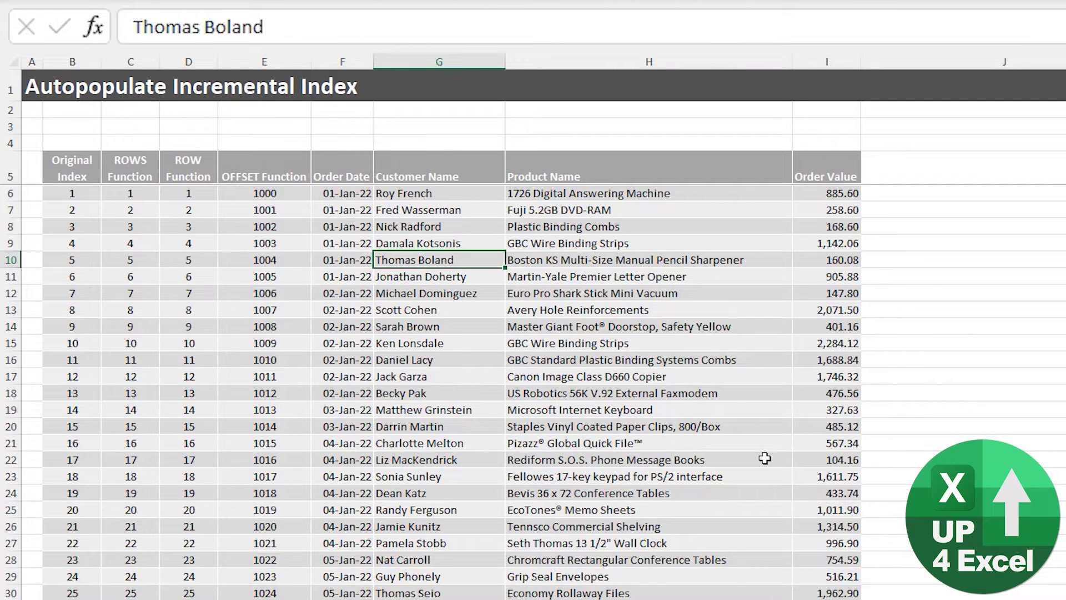
key("alt+a")
key("s")
key("a")
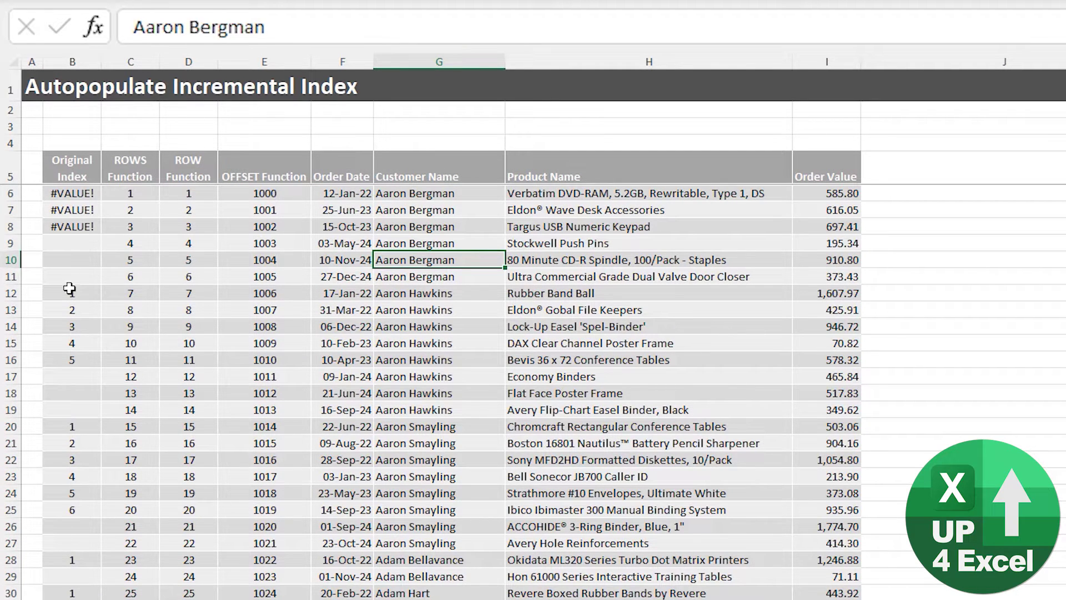
Check the ROWS Function and ROW Function index formulas in the first rows of the sorted table.
left_click(130, 195)
left_click(196, 199)
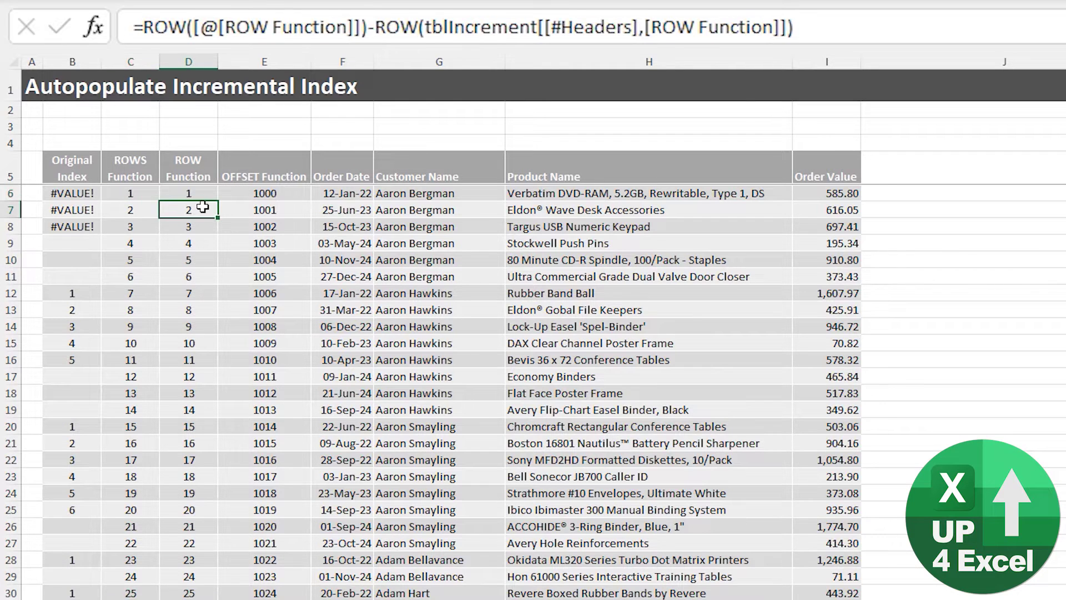
left_click(136, 195)
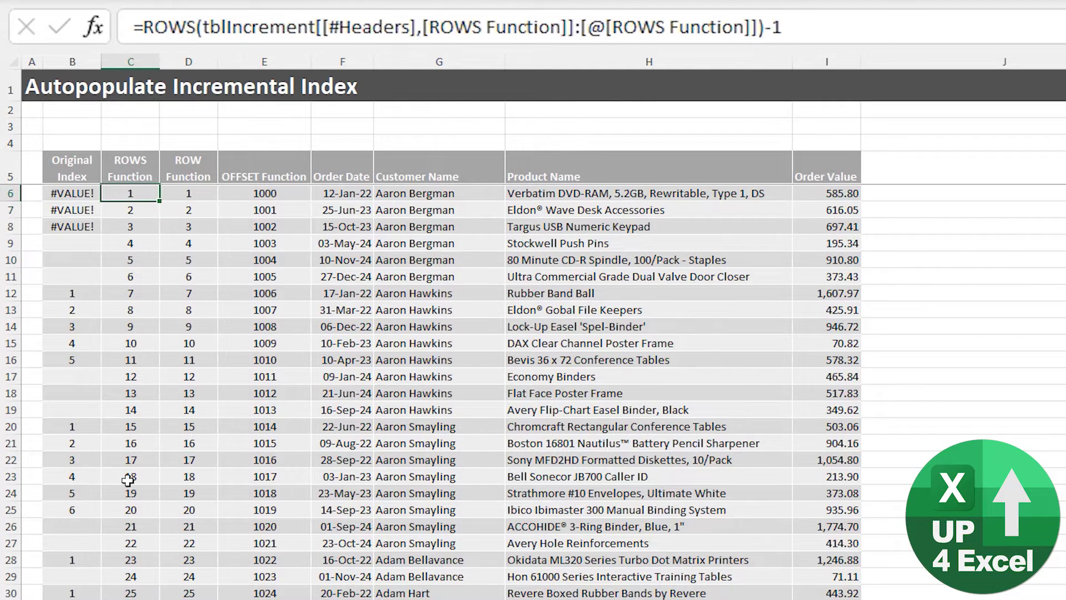
left_click(131, 264)
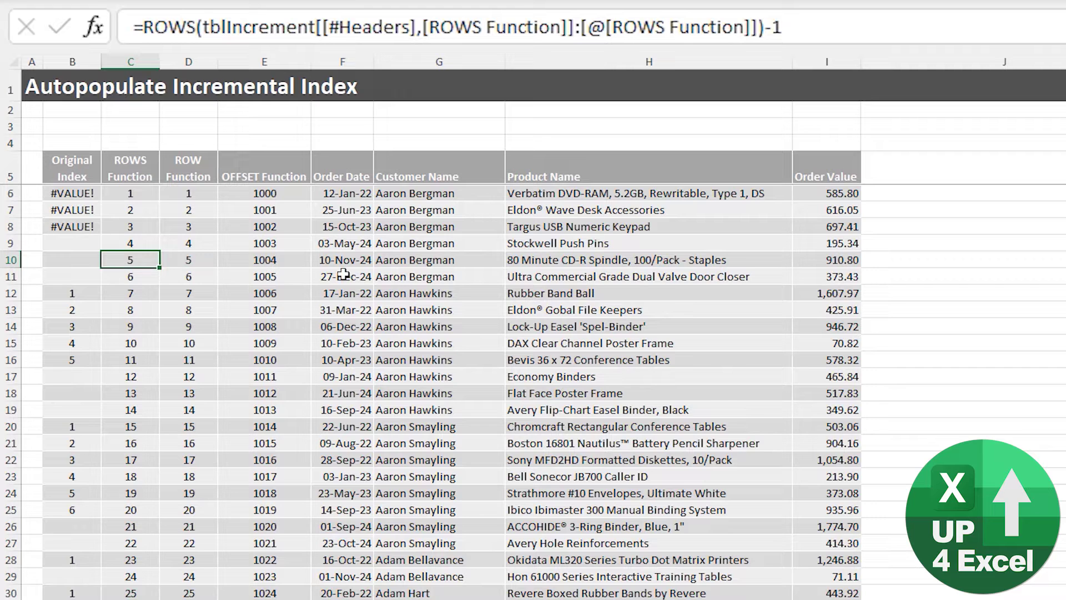
Undo the Customer Name sort.
left_click(417, 261)
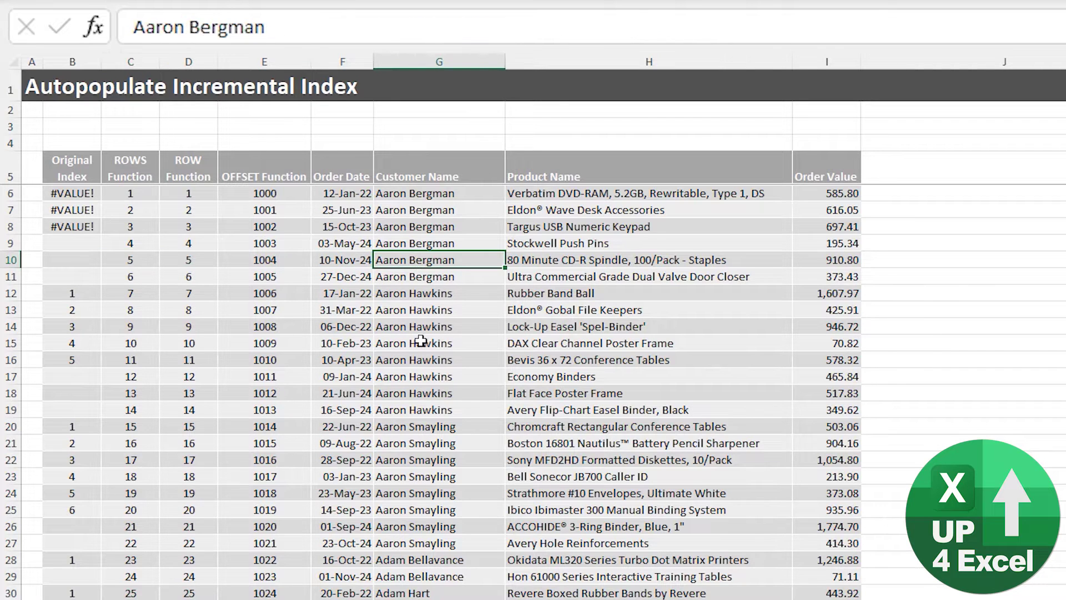
key("ctrl+z")
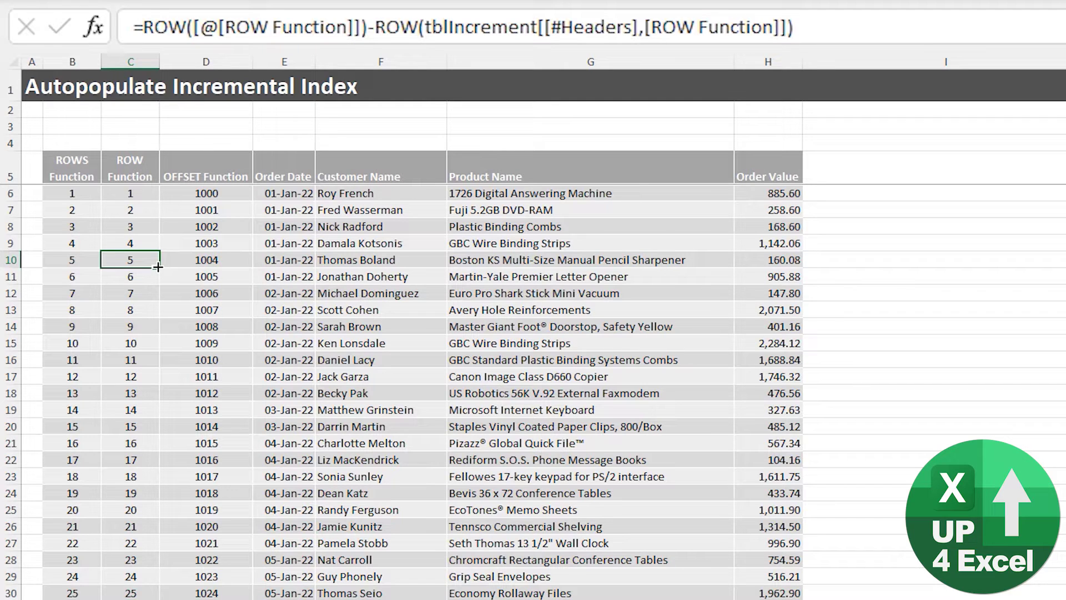
Review the ROWS, ROW and OFFSET Function formulas in the table's second data row.
key("Up")
key("Up")
key("Up")
key("Left")
key("Right")
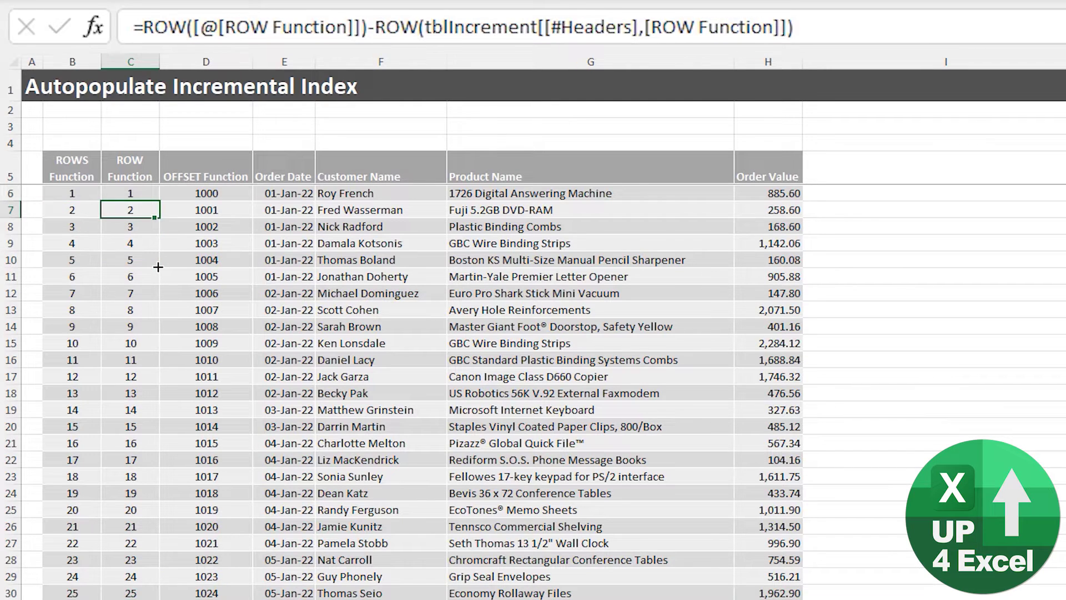
key("Right")
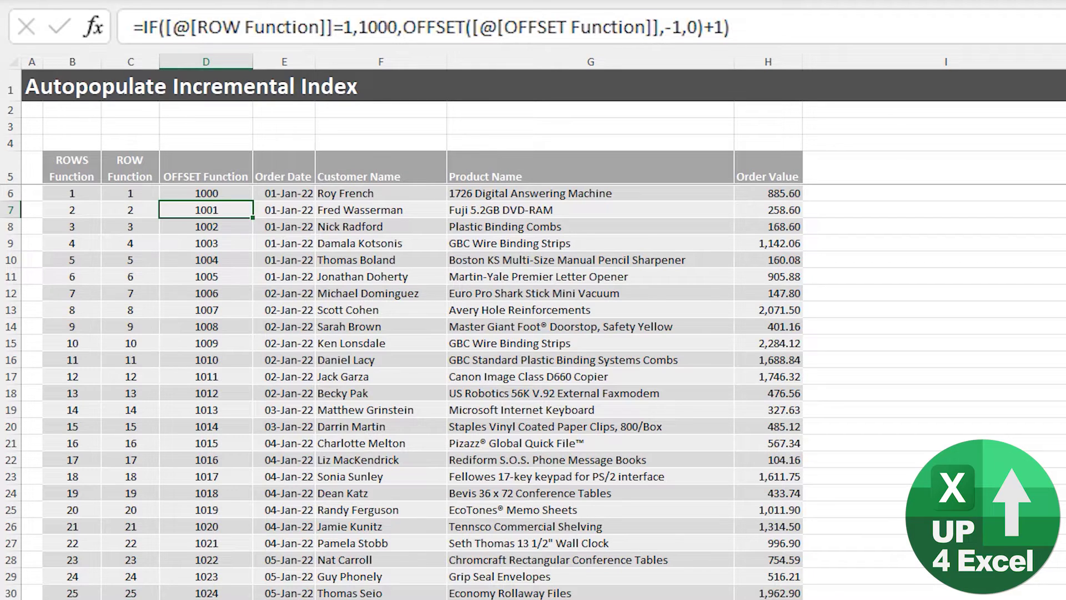
Load the tblIncrement table through Power Query as a table at cell B5 of the Fixed / Sortable Incremental Index sheet.
left_click(188, 2)
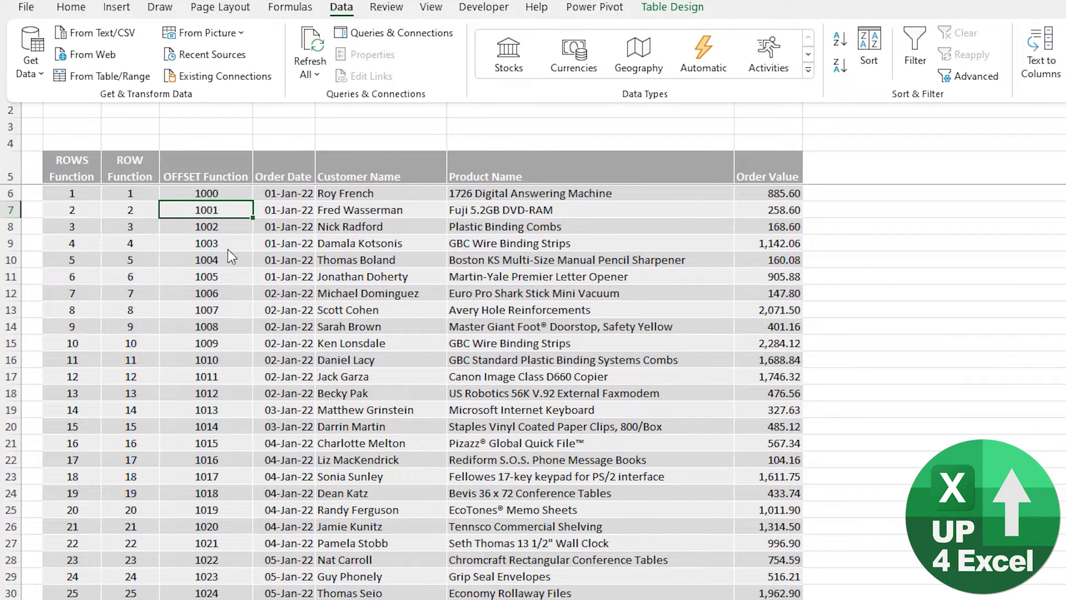
left_click(102, 83)
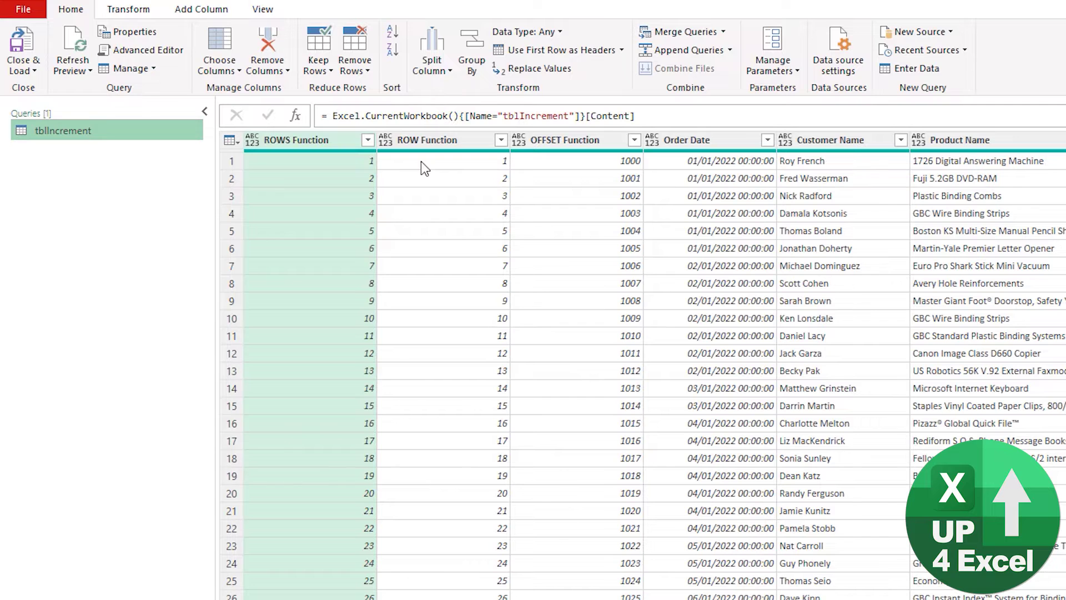
left_click(19, 70)
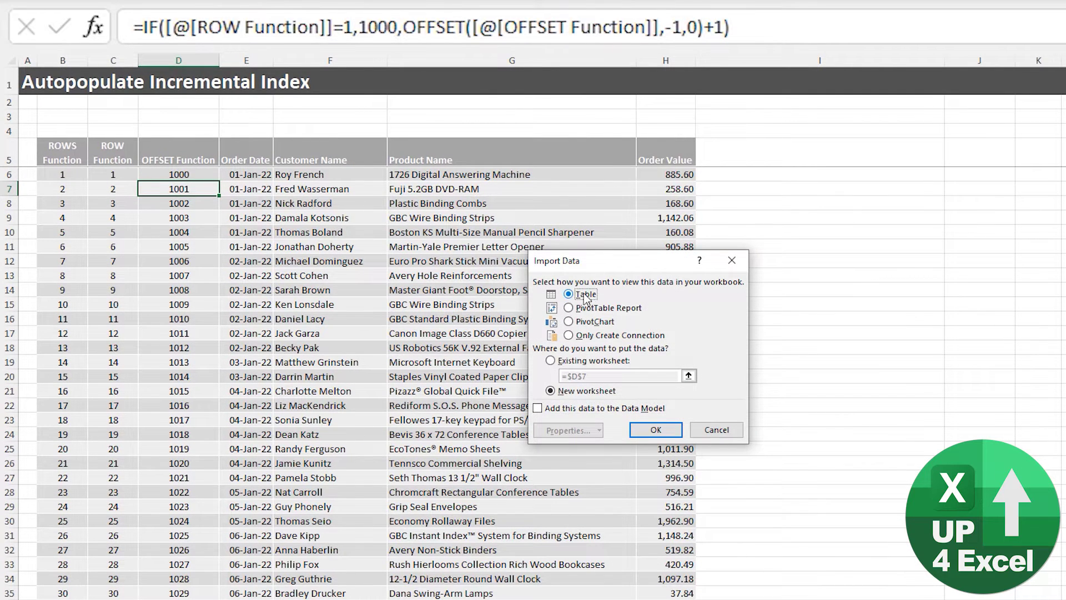
left_click(577, 361)
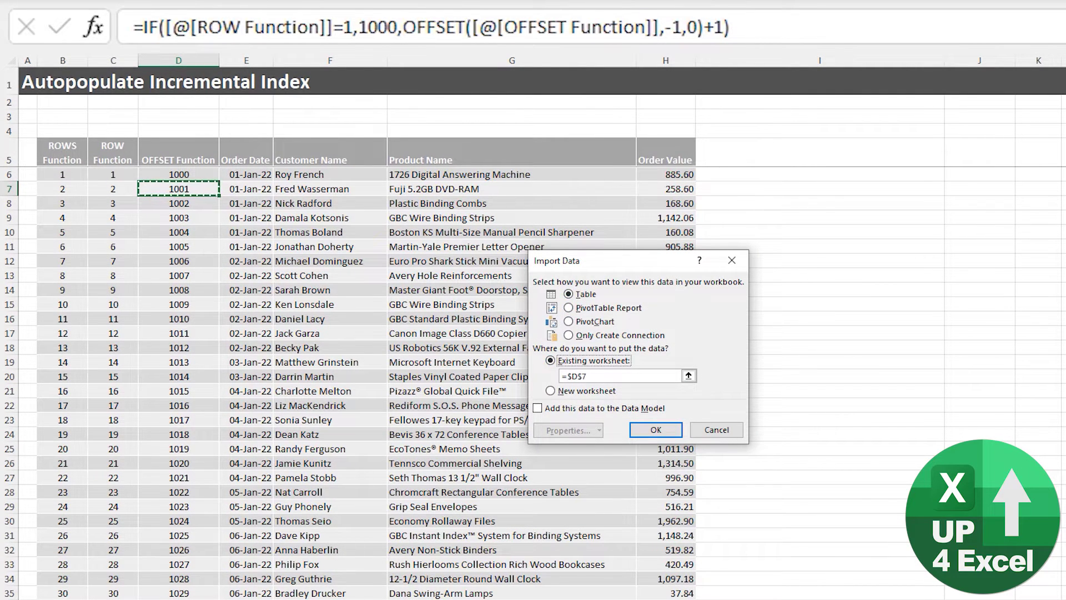
left_click(222, 599)
left_click(57, 147)
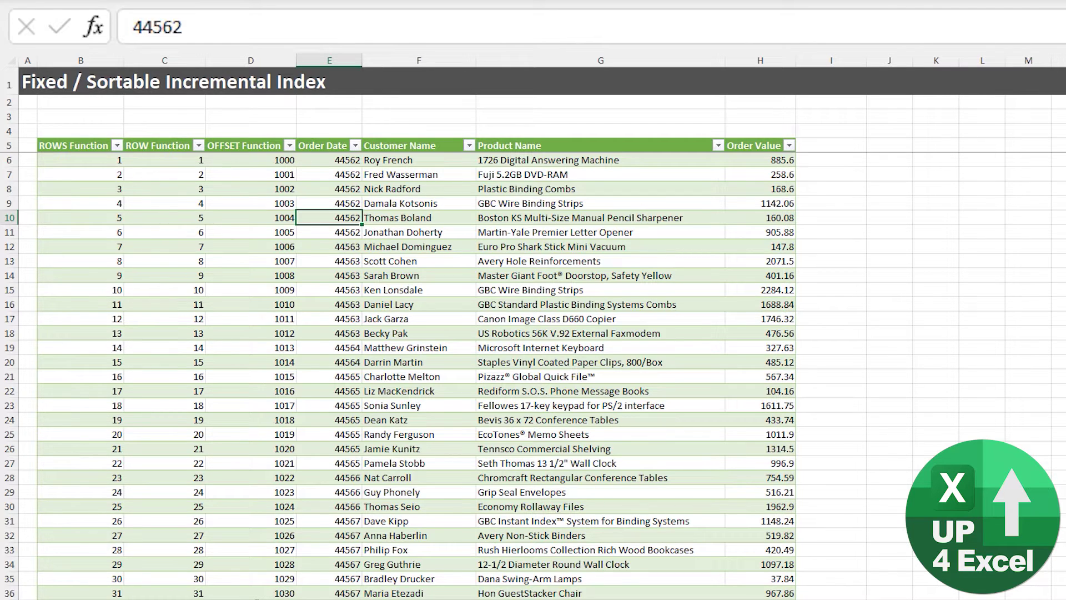
Format the query table's whole Order Date column as dates in the dd-mmm-yy style.
key("ctrl+space")
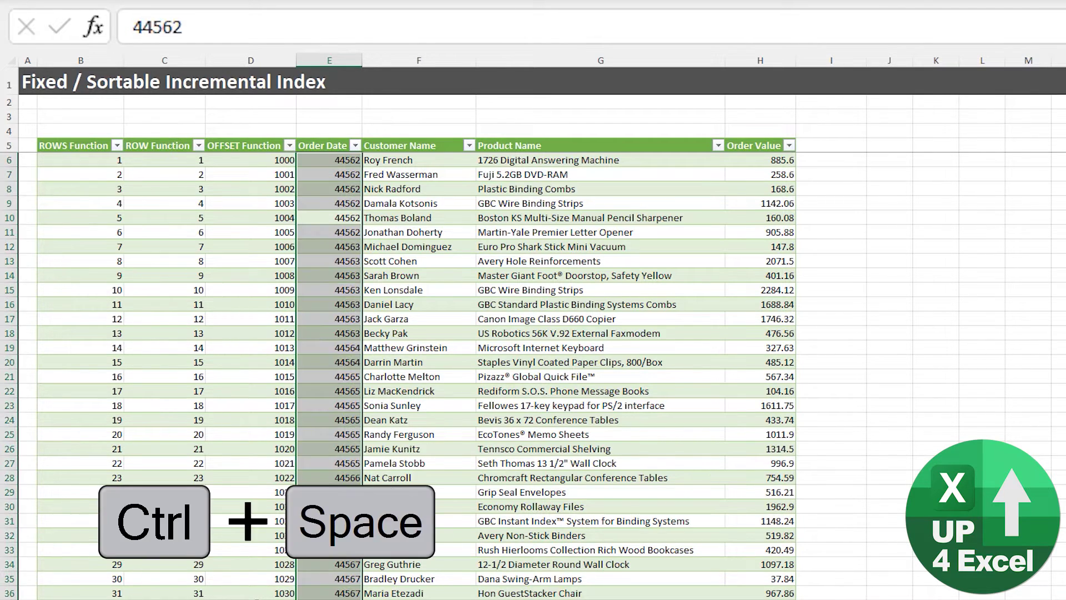
key("ctrl+shift+numbersign")
key("ctrl+shift+numbersign")
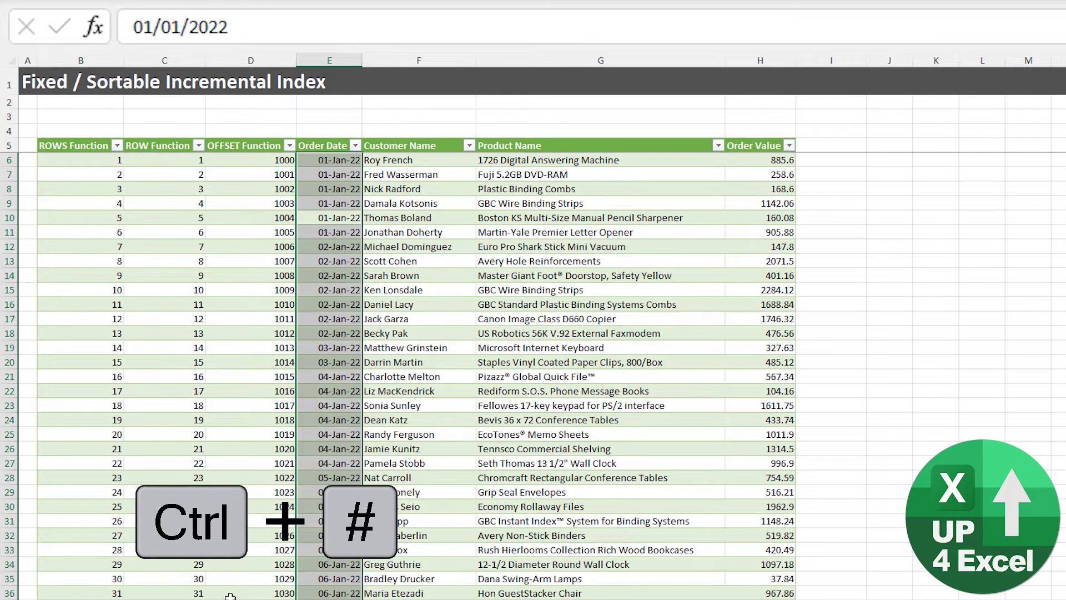
Format the query table's whole Order Value column as numbers with thousands separators and two decimals.
left_click(756, 379)
key("ctrl+space")
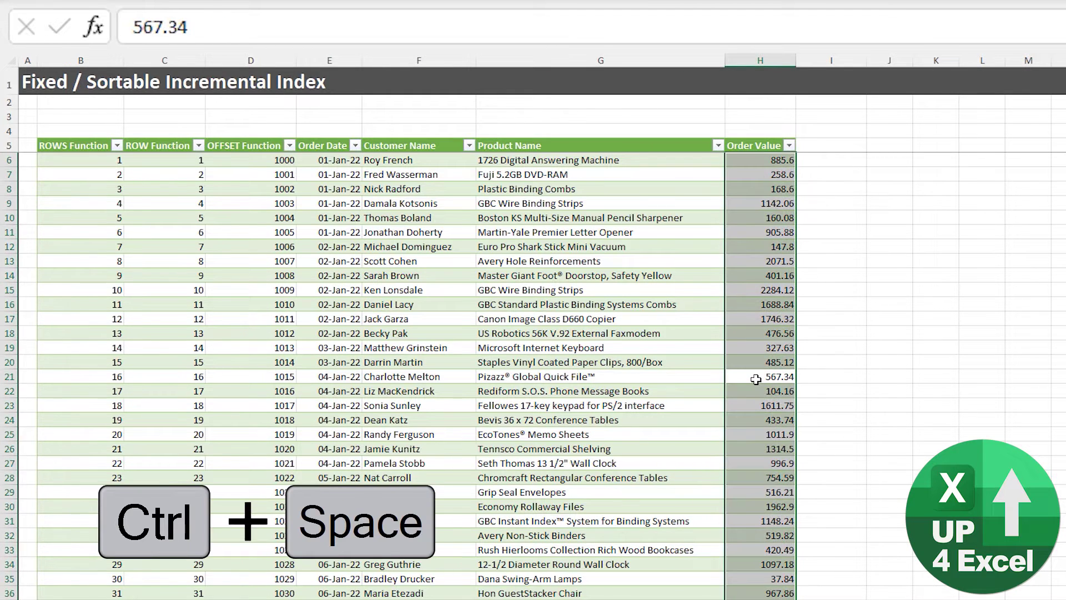
key("ctrl+shift+1")
Check whether the query table's ROWS, ROW and OFFSET Function columns hold fixed values or formulas.
key("Left")
key("ctrl+Left")
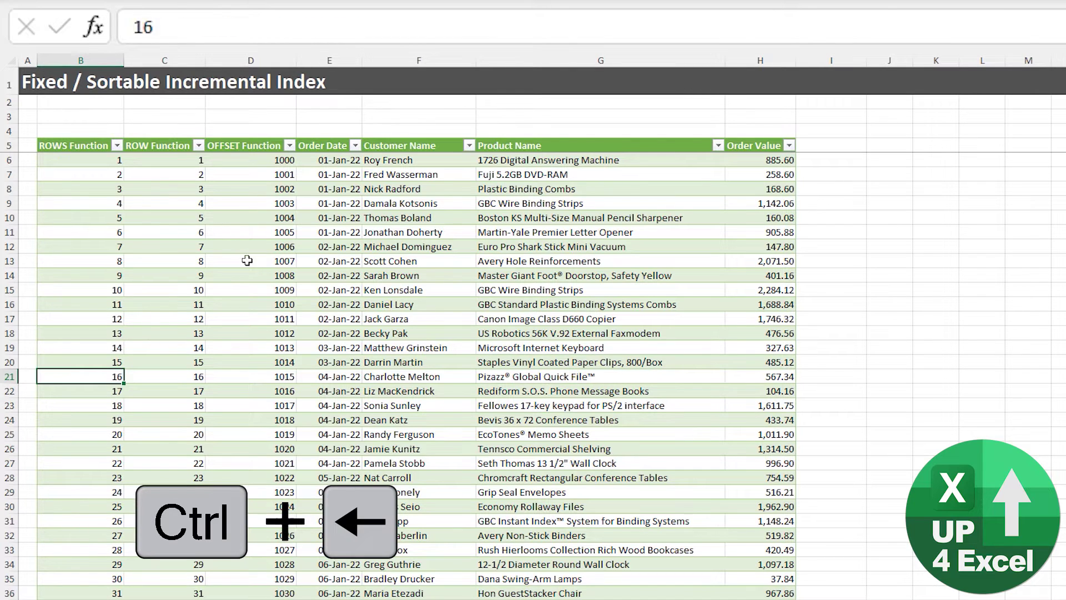
left_click(199, 189)
left_click(194, 234)
left_click(117, 218)
left_click(172, 207)
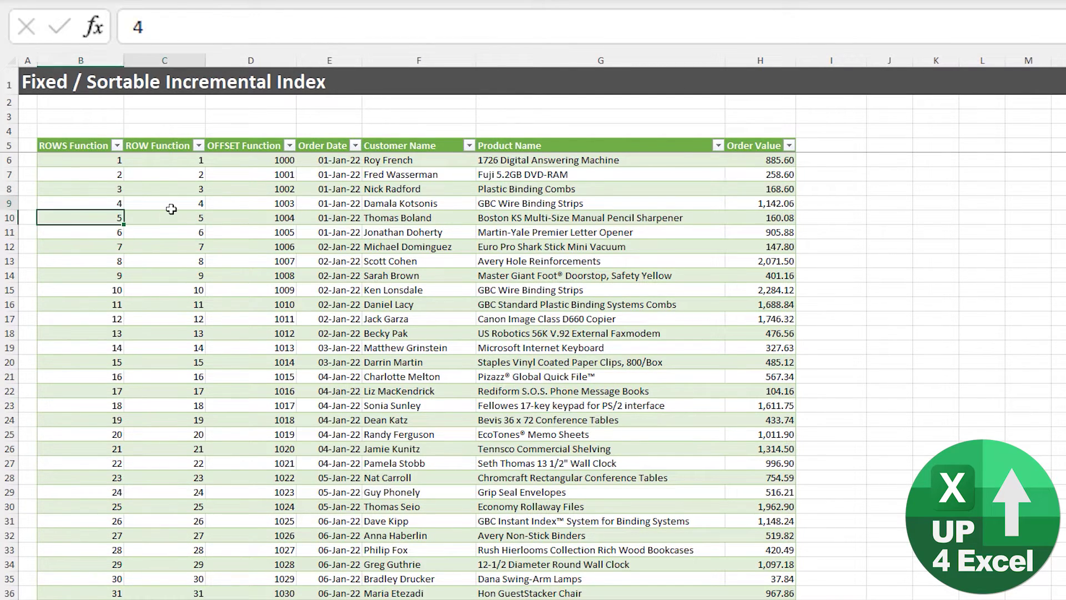
left_click(172, 172)
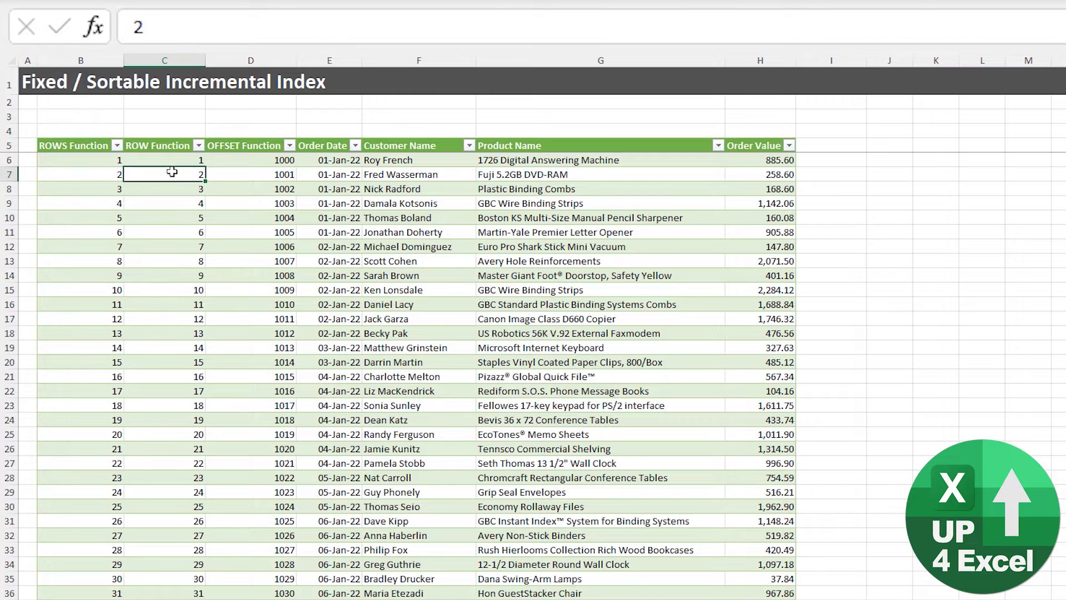
left_click(239, 187)
left_click(261, 234)
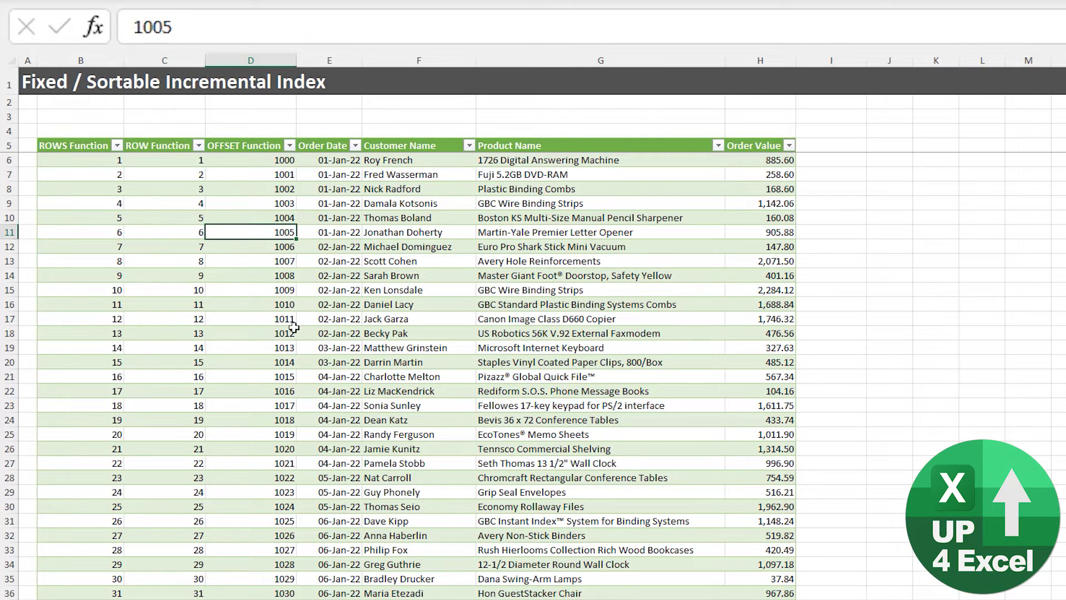
left_click(249, 192)
left_click(324, 306)
left_click(388, 275)
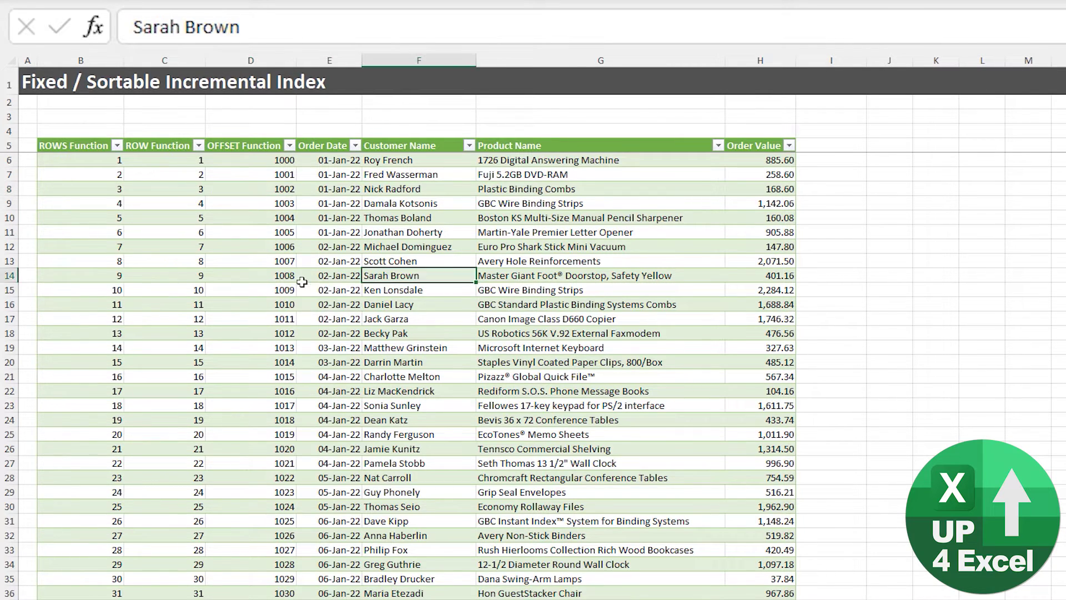
Sort the query table by Customer Name from A to Z.
left_click(344, 278)
left_click(436, 248)
key("alt+a")
key("s")
key("a")
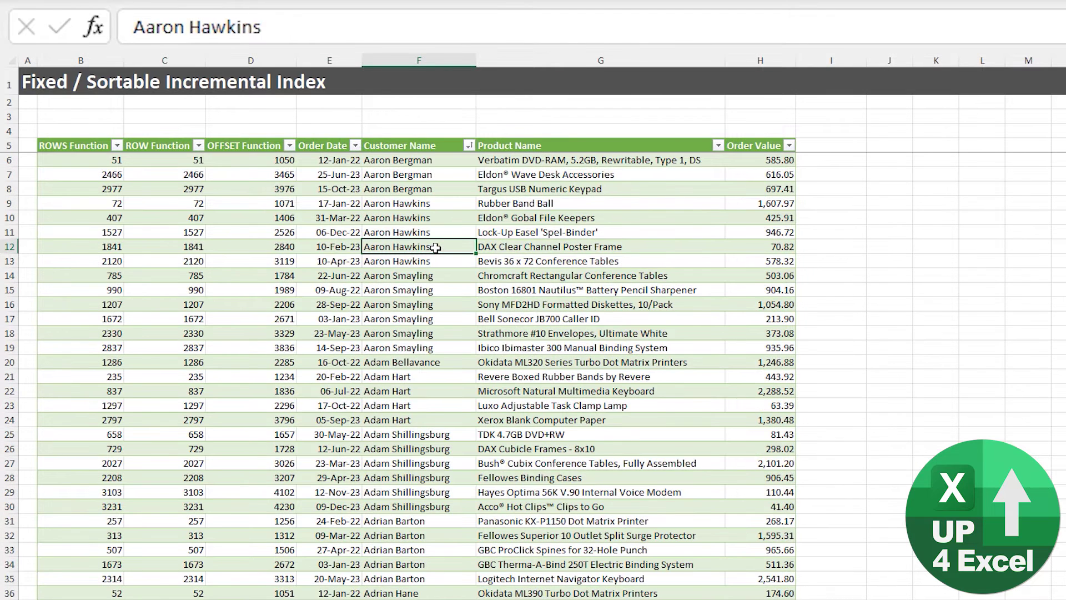
Check that the index values in the sorted query table stay with their original records.
left_click(259, 173)
left_click(96, 175)
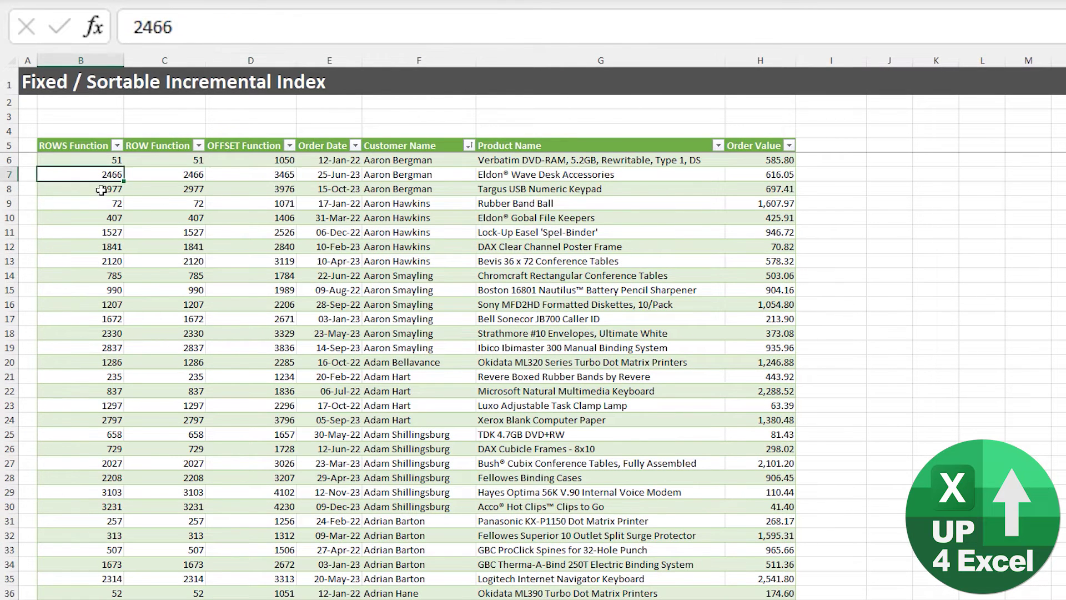
left_click(151, 242)
left_click(157, 201)
left_click(399, 193)
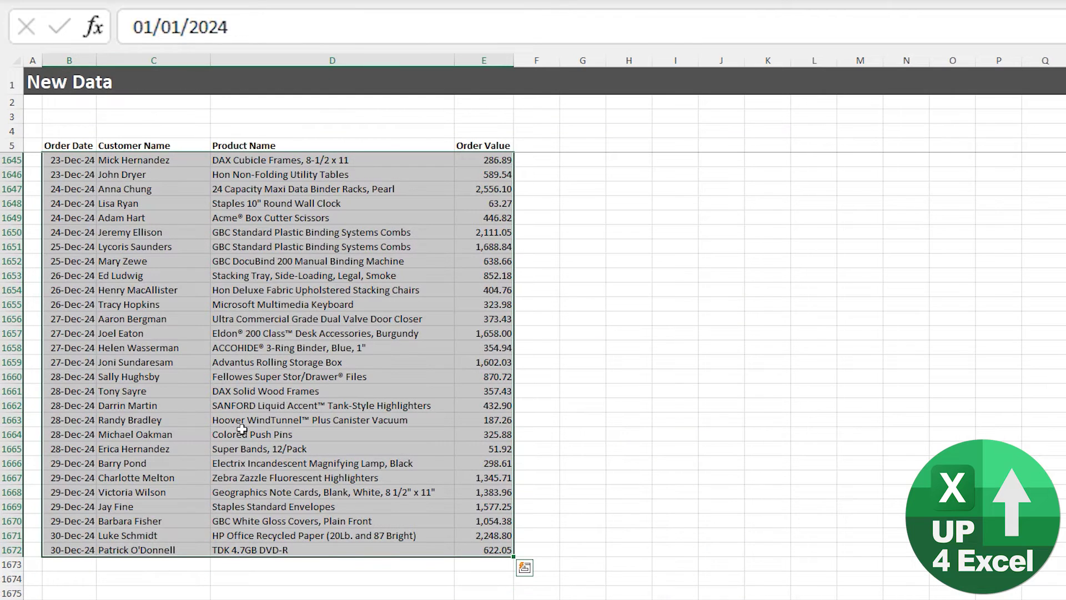
Copy the selected New Data rows and paste them directly below the Autopopulate Incremental Index table, starting at E3339.
key("ctrl+c")
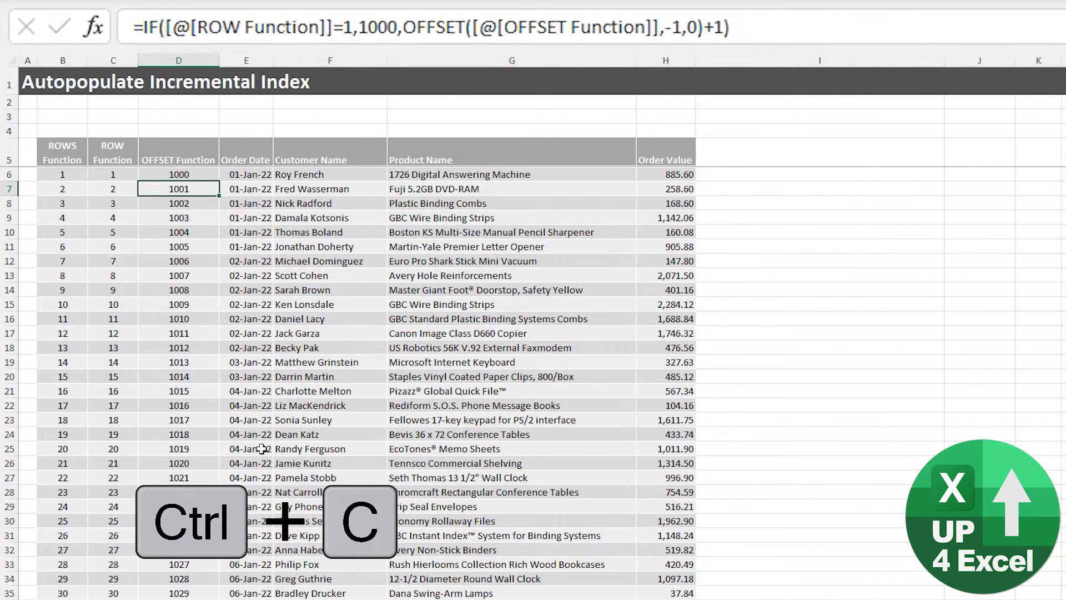
key("Right")
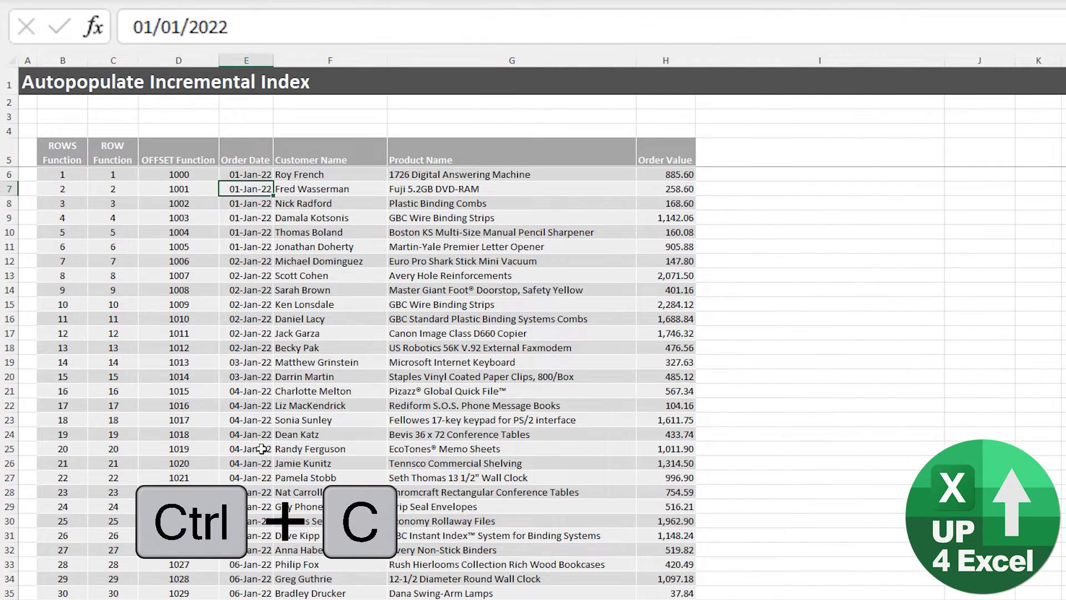
key("ctrl+Down")
key("ctrl+Down")
key("ctrl+Up")
key("Down")
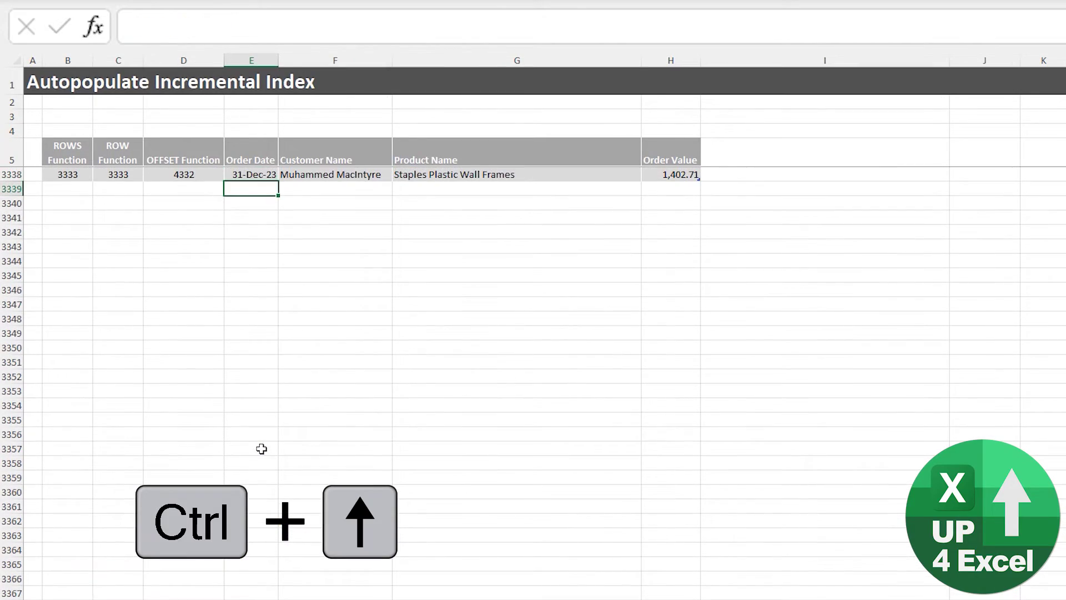
key("ctrl+v")
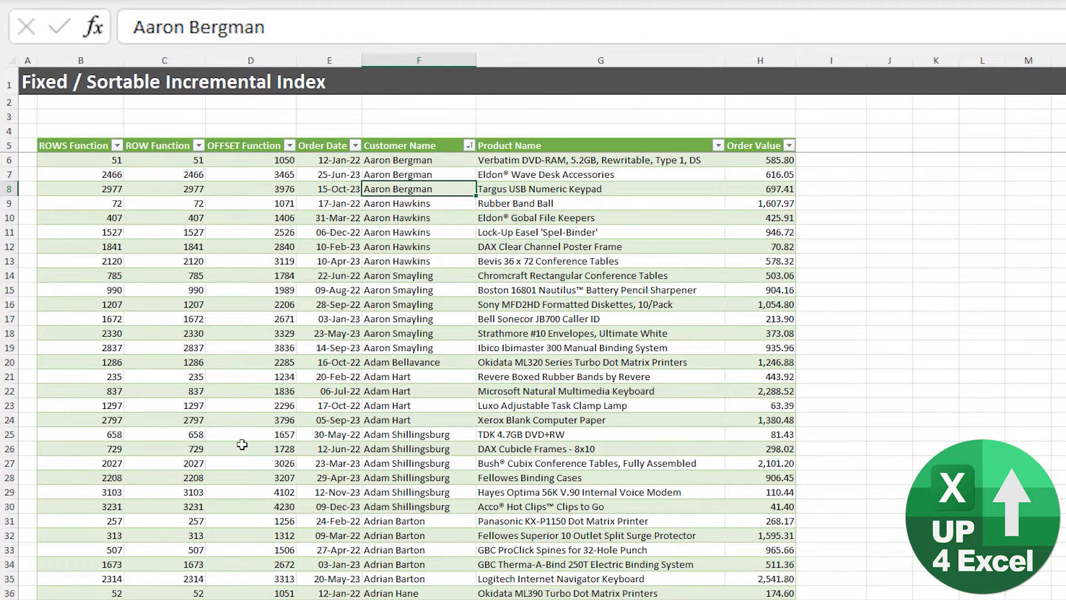
Refresh all workbook queries to bring the pasted rows into the sorted query table, and check its OFFSET Function values.
key("ctrl+alt+F5")
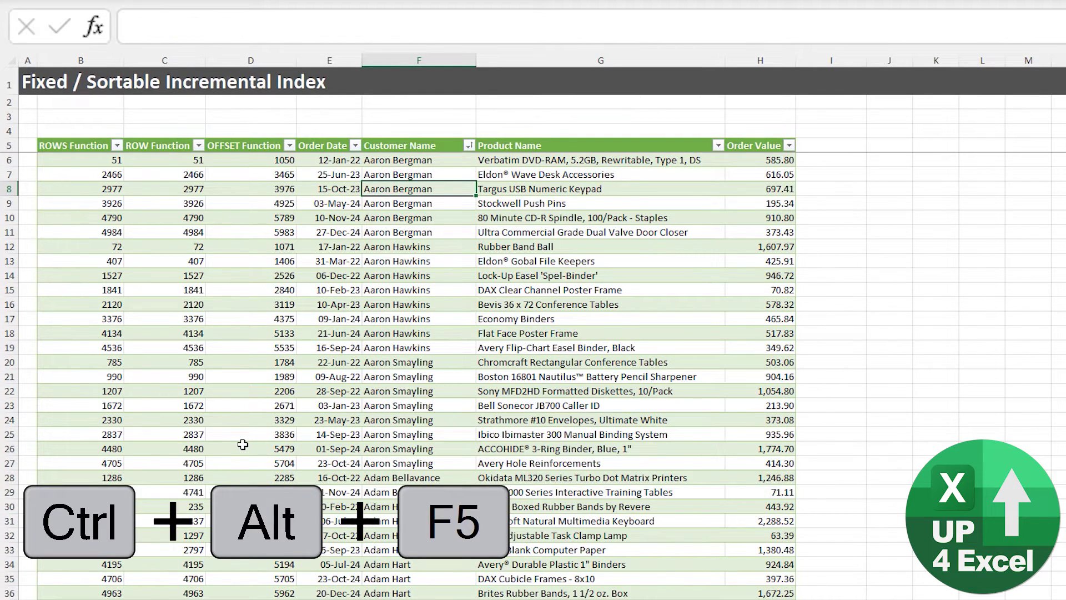
key("Left")
key("Left")
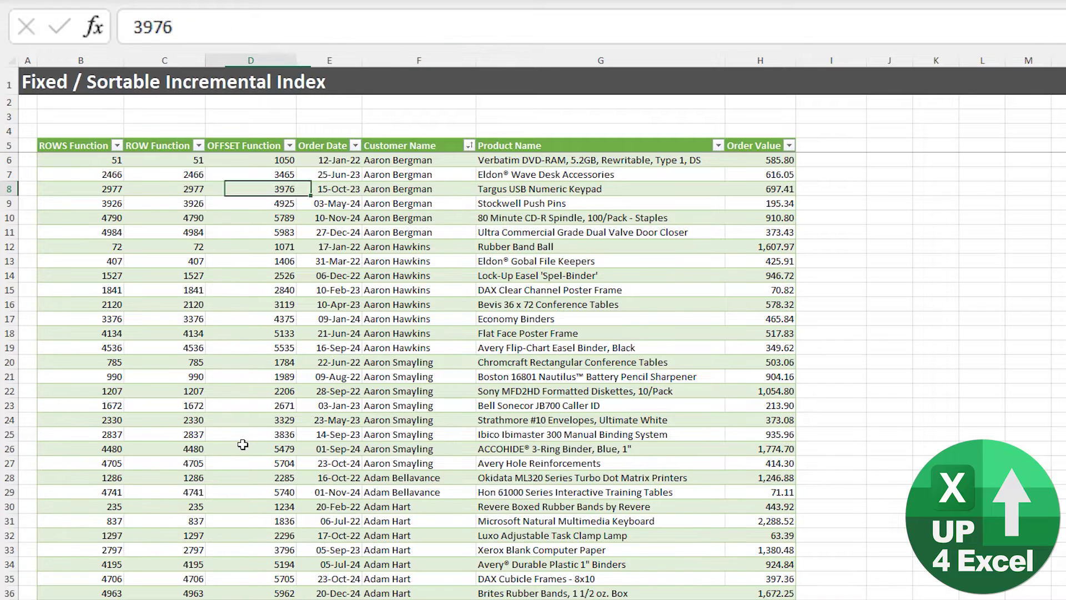
key("Down")
key("Left")
key("Left")
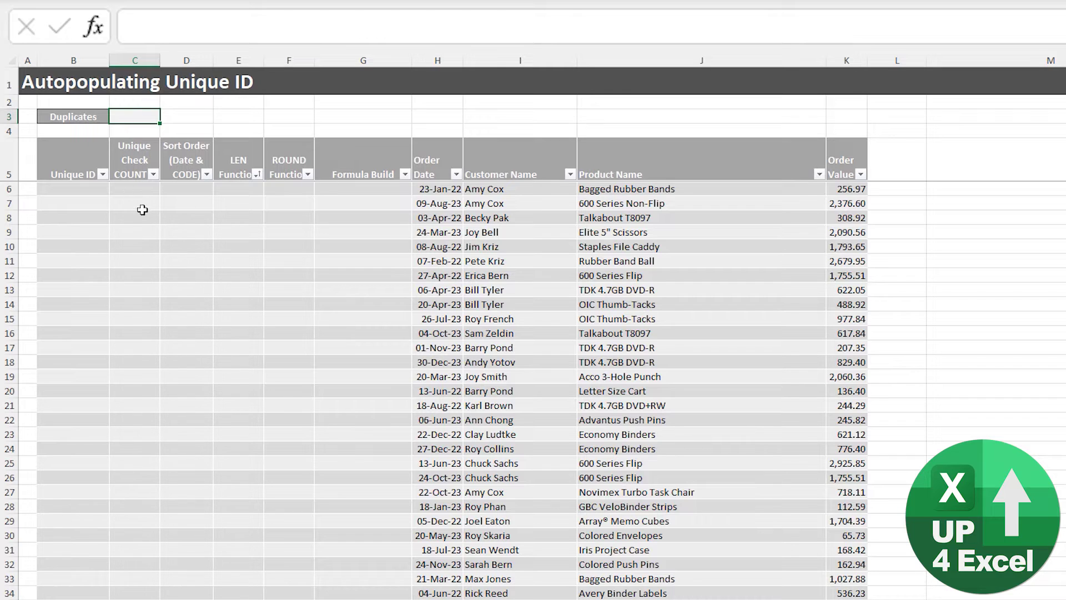
On the Autopopulating Unique ID sheet, fill the Unique Check COUNTIF column with =COUNTIF([Unique ID],[@[Unique ID]]).
left_click(134, 191)
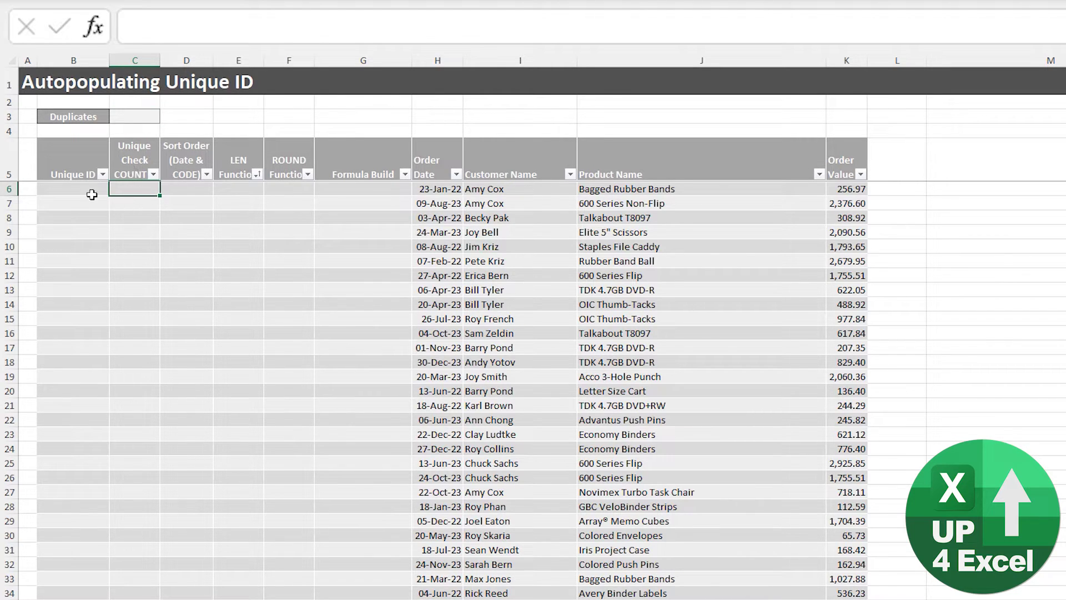
left_click(89, 188)
left_click(136, 190)
left_click(87, 193)
left_click(138, 188)
type("=coun")
key("Down")
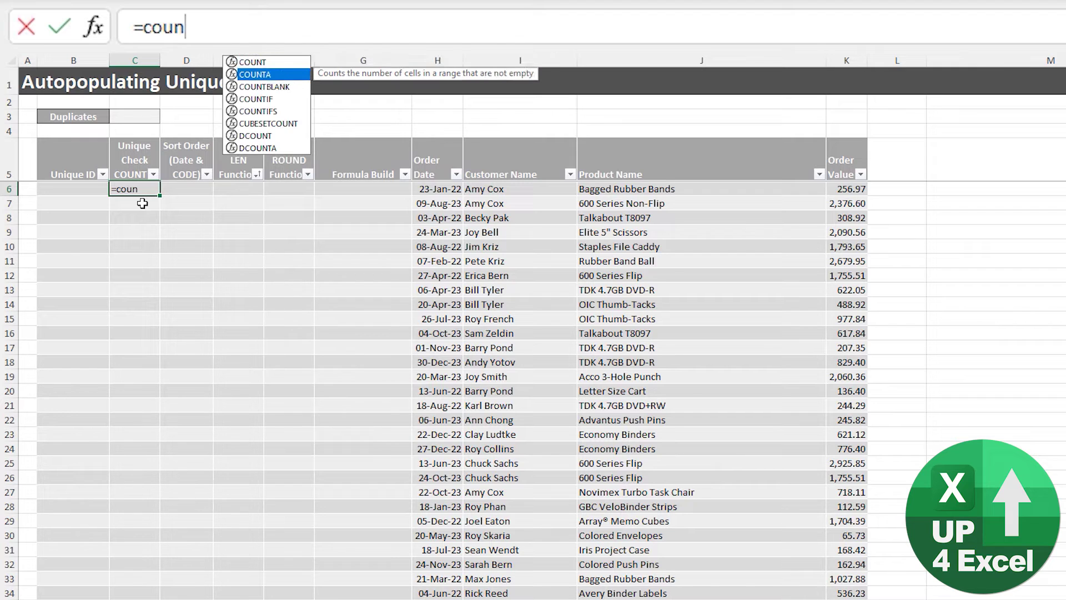
key("Down")
key("Down")
key("Tab")
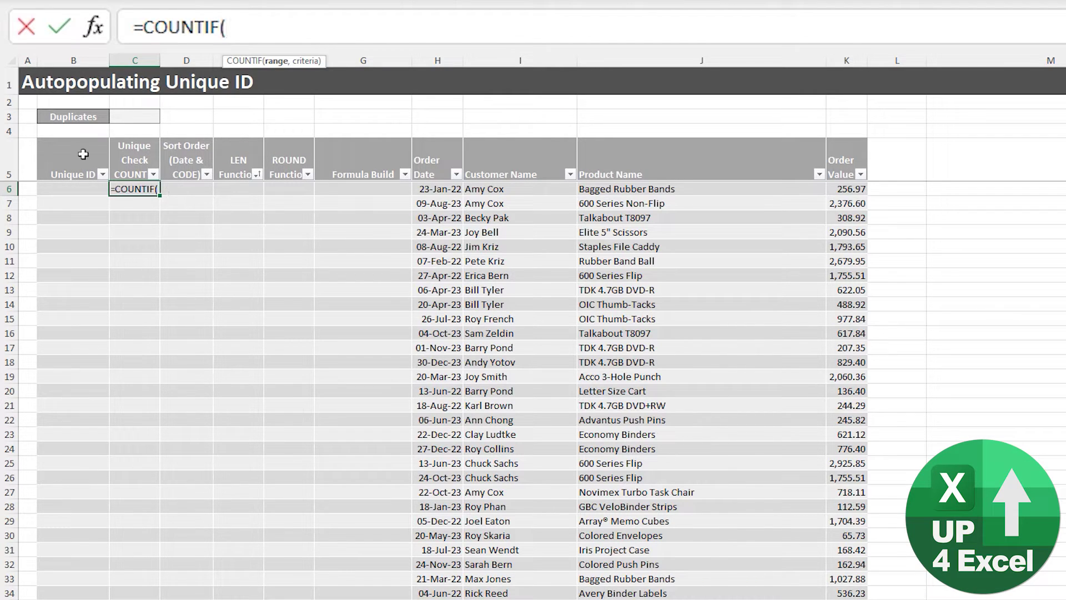
left_click(77, 140)
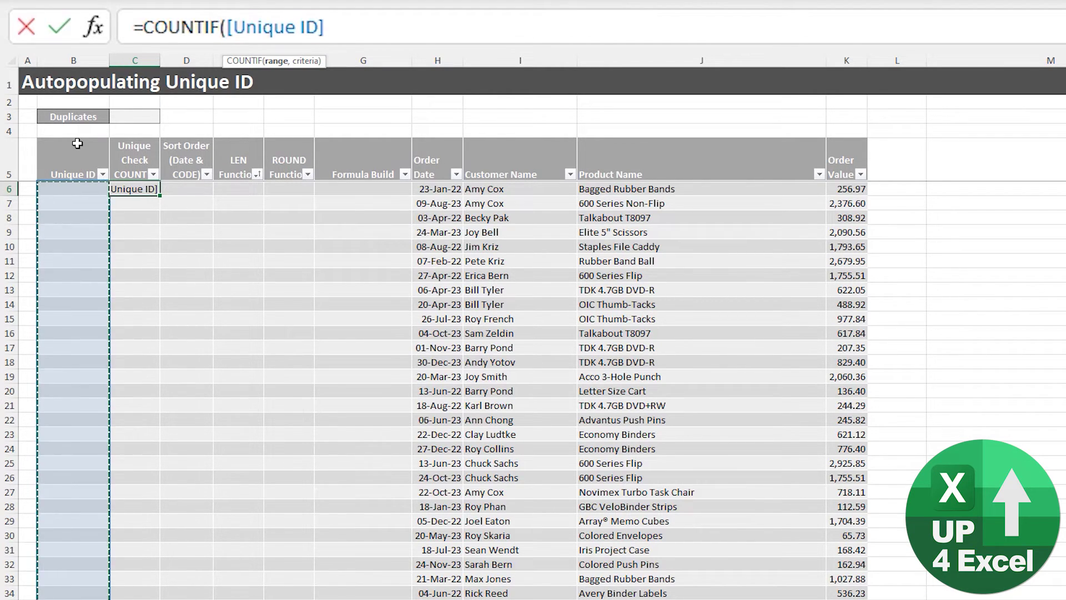
type(",")
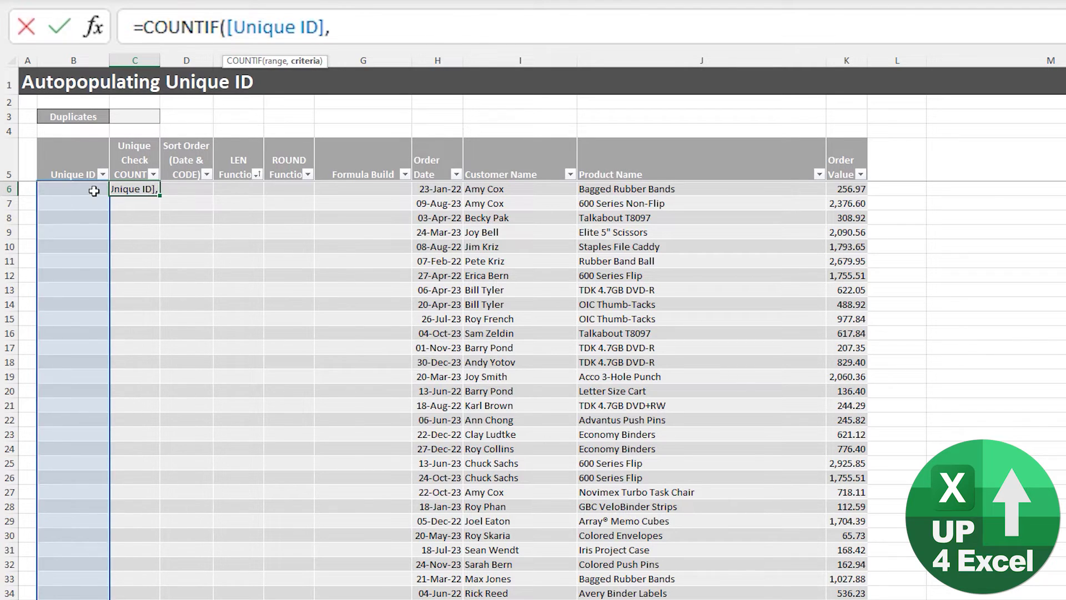
left_click(90, 189)
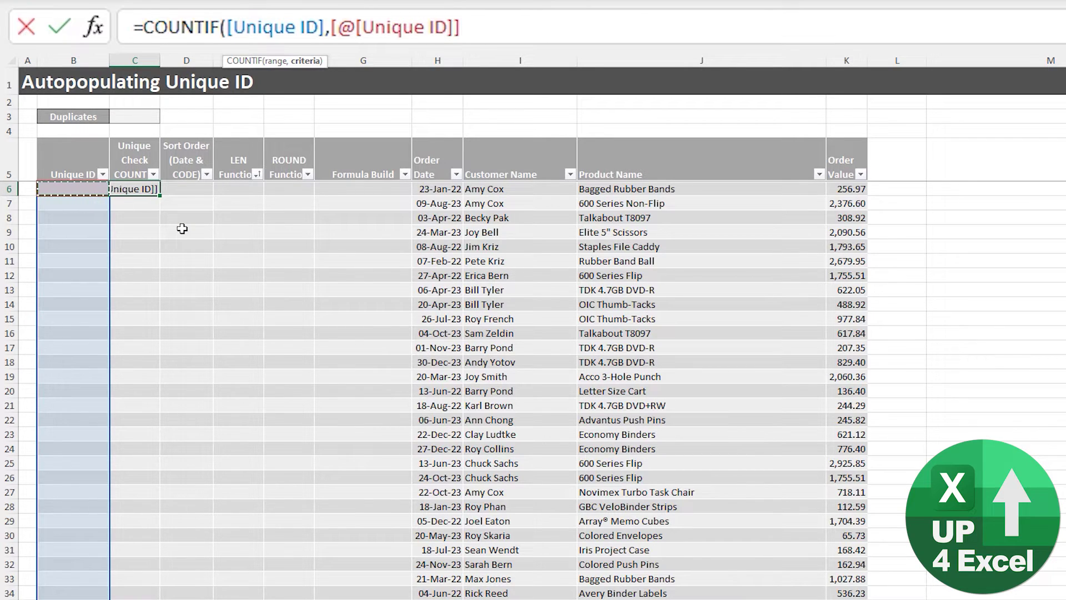
type(")")
key("ctrl+Return")
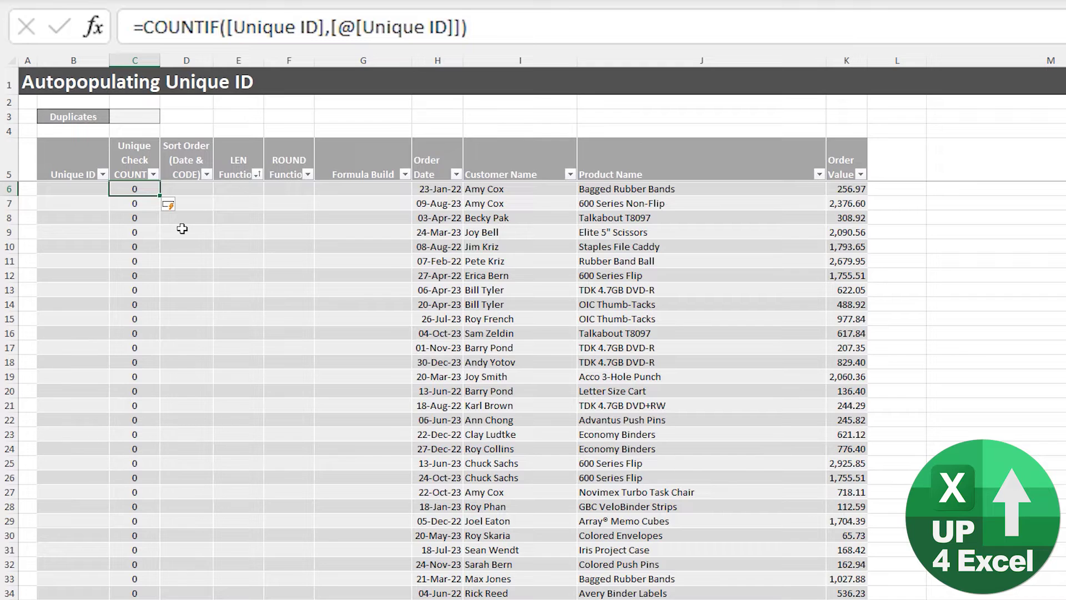
Test the duplicate check by entering 1 as the Unique ID in B8 and B9, and review both rows' counts.
key("Down")
key("Down")
key("Left")
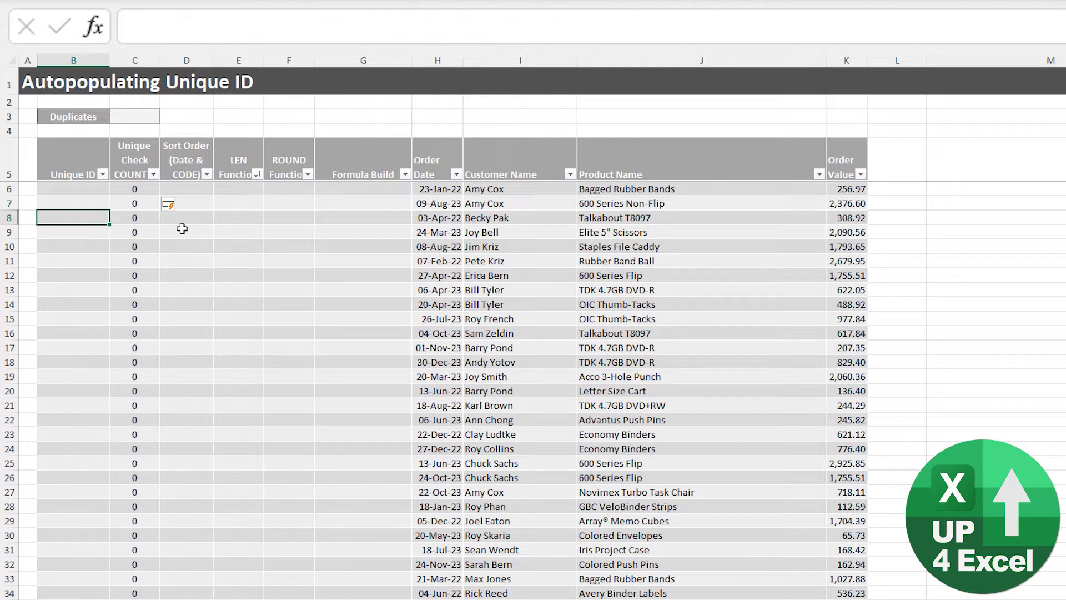
type("1")
key("Return")
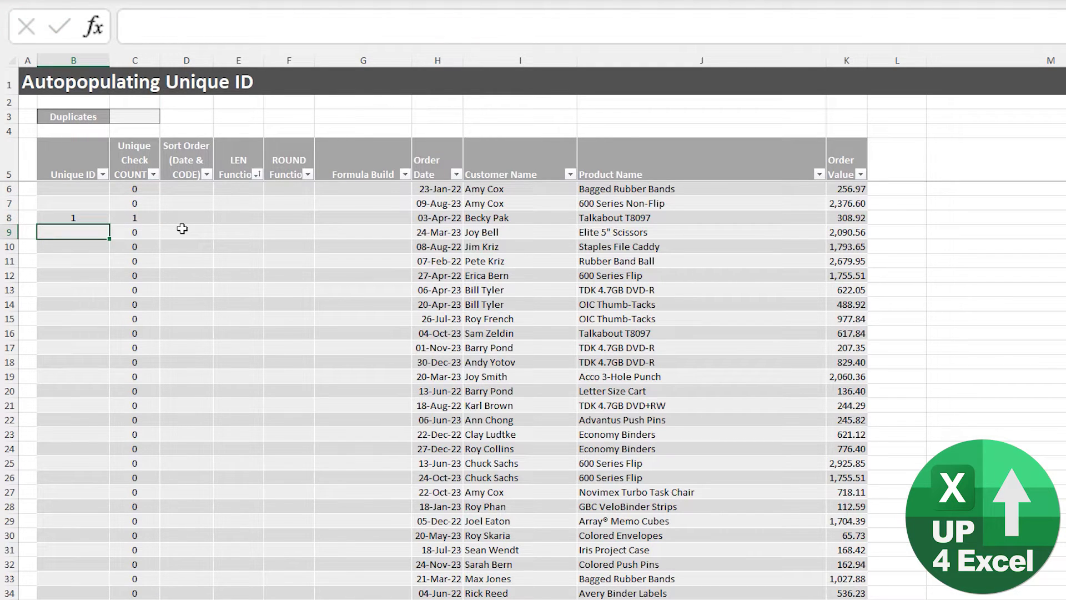
type("1")
key("Return")
key("Up")
key("Right")
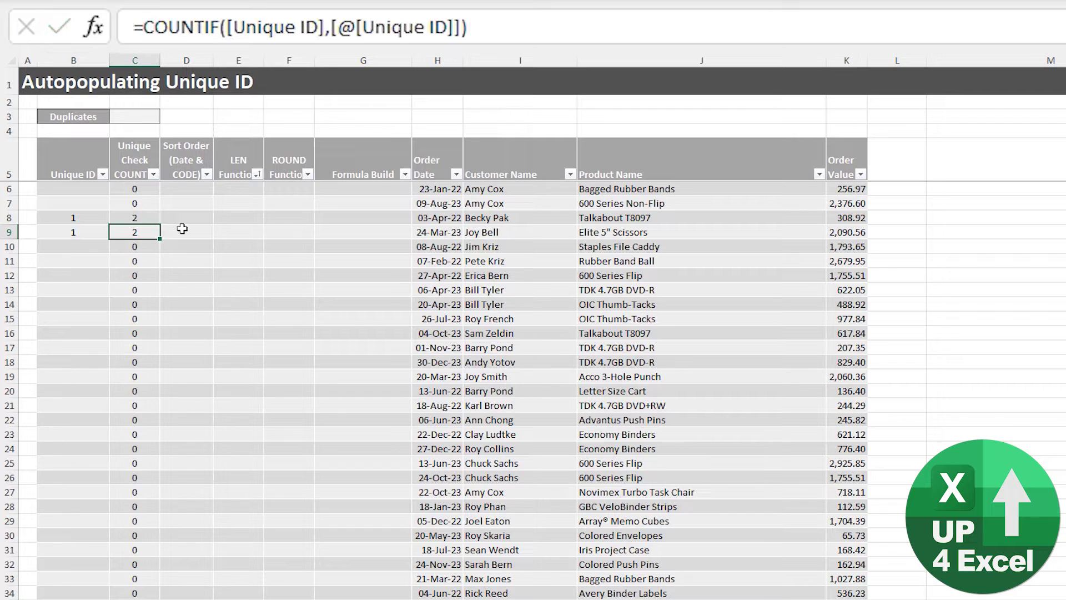
key("Up")
key("Down")
key("Up")
key("Down")
Count the duplicates in C3 with =COUNTIF(tblUniqueID[Unique Check COUNTIF],">1").
left_click(142, 118)
type("=coun")
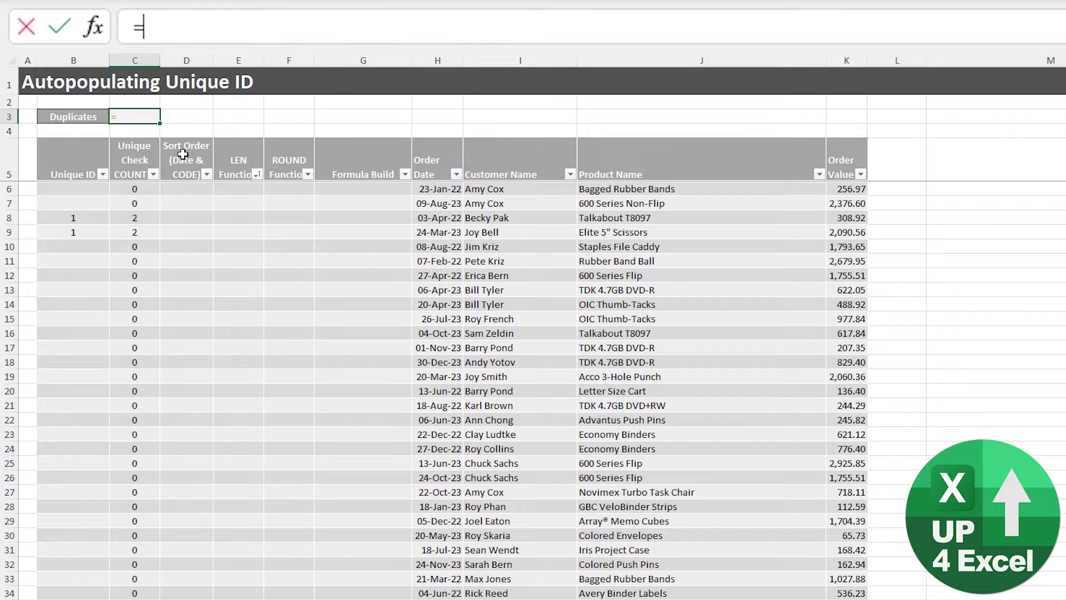
key("Down")
key("Down")
key("Down")
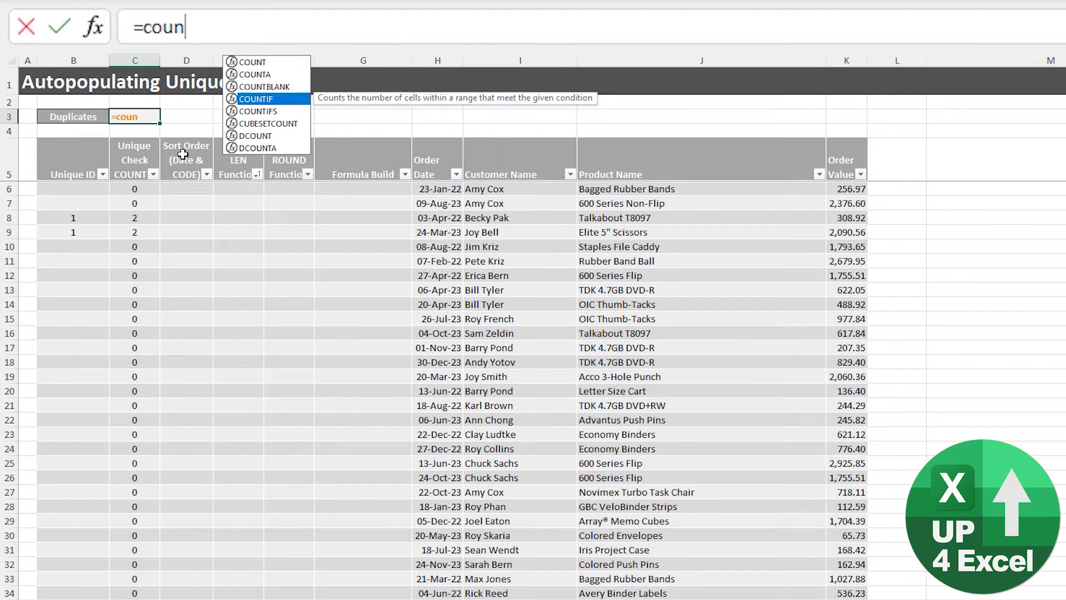
key("Tab")
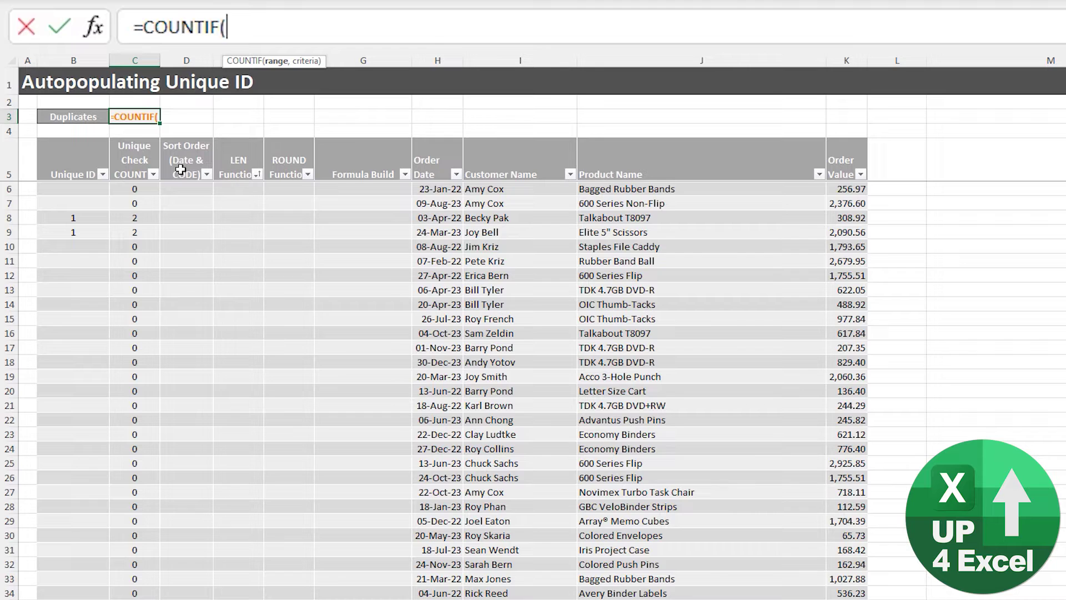
left_click(136, 142)
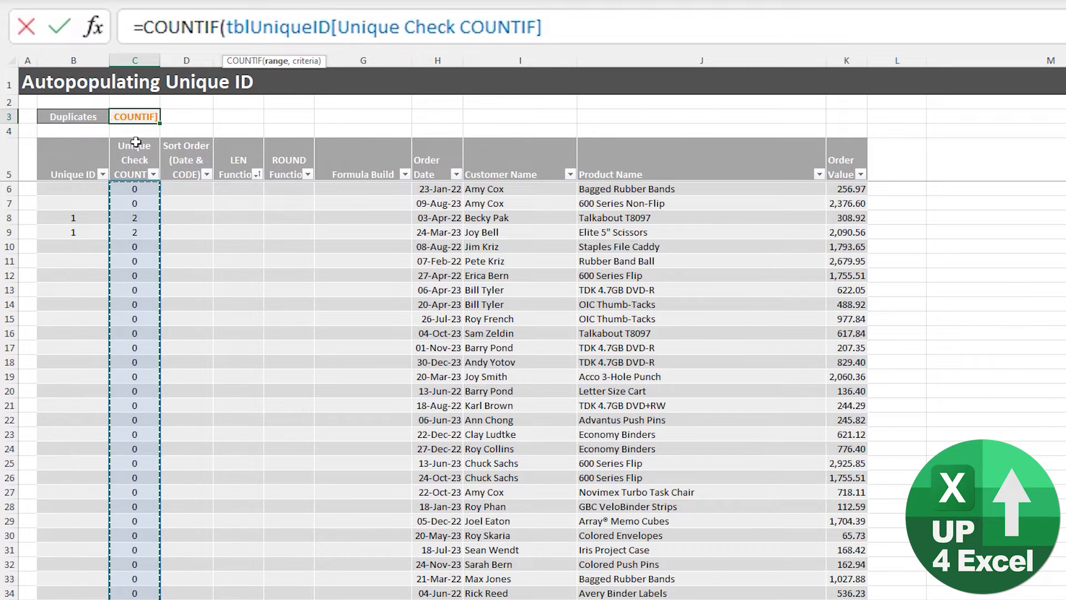
type(",")
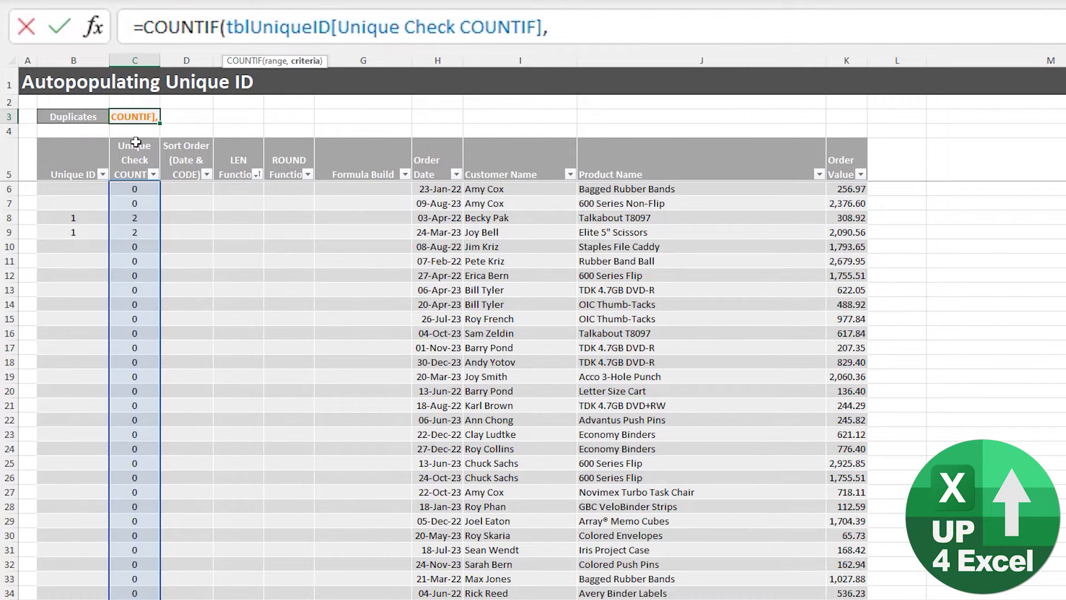
type("\">1\")")
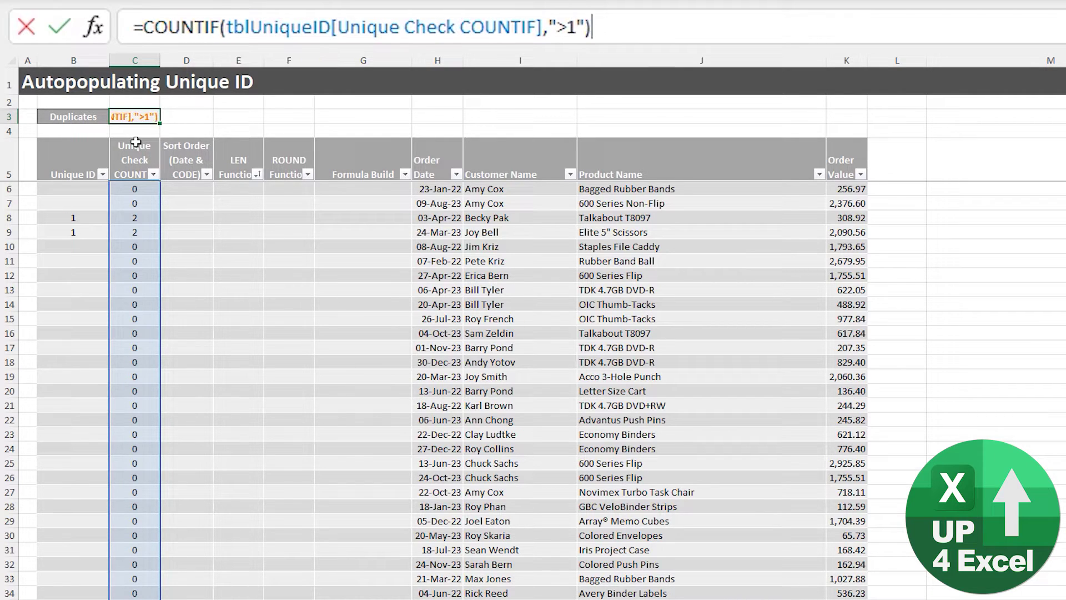
key("Return")
key("Up")
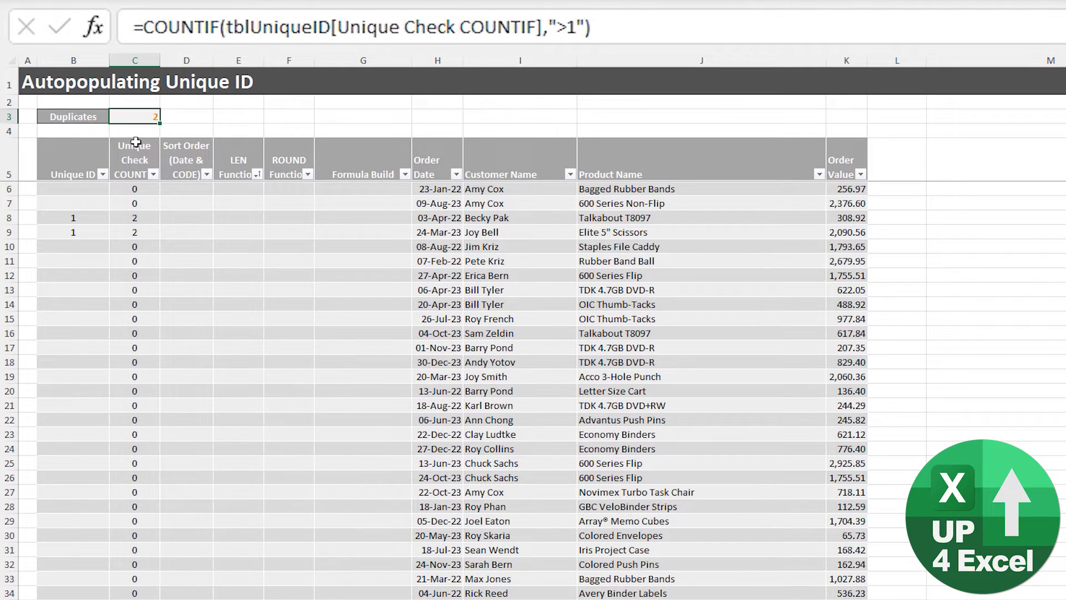
Clear the test Unique ID values from B8 and B9.
left_click_drag(88, 217, 88, 224)
key("Delete")
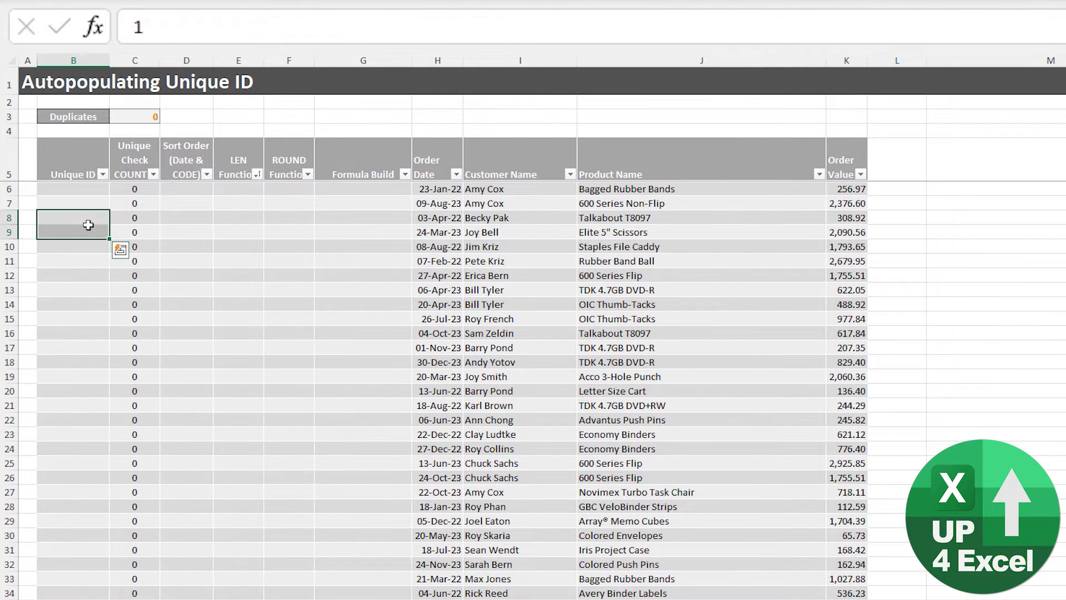
key("Right")
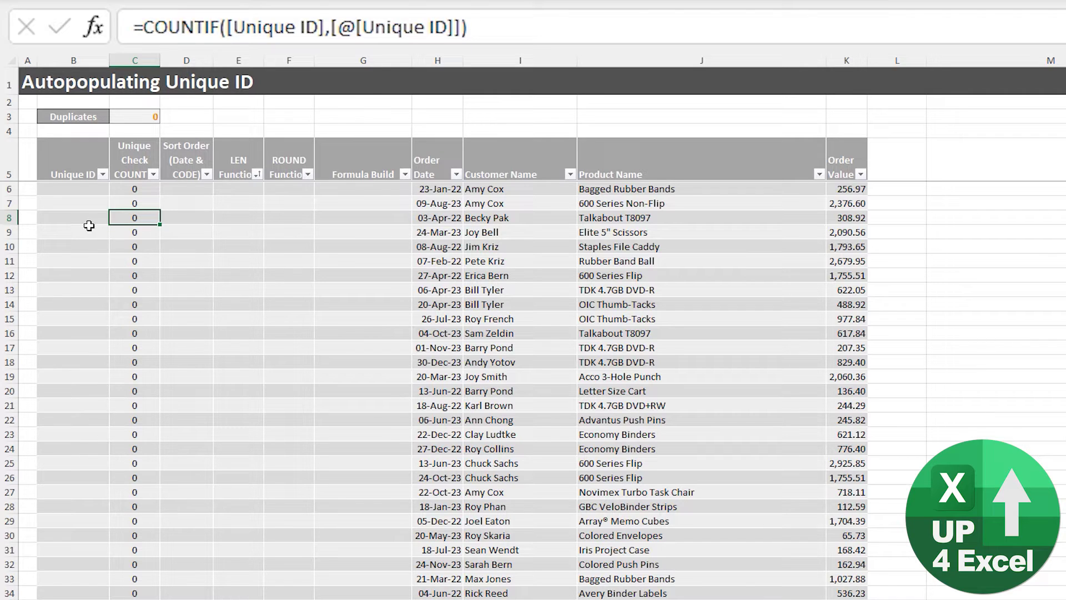
Fill the Sort Order (Date & CODE) column with a reference to each row's date, =[@[Order Date]].
key("Right")
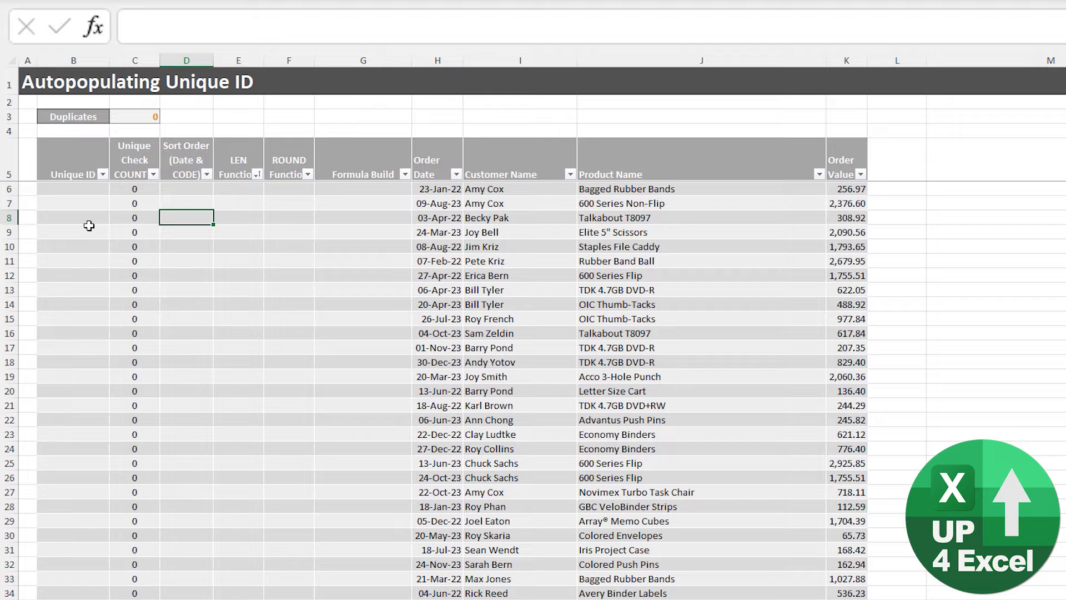
key("Up")
key("Up")
type("=")
key("Right")
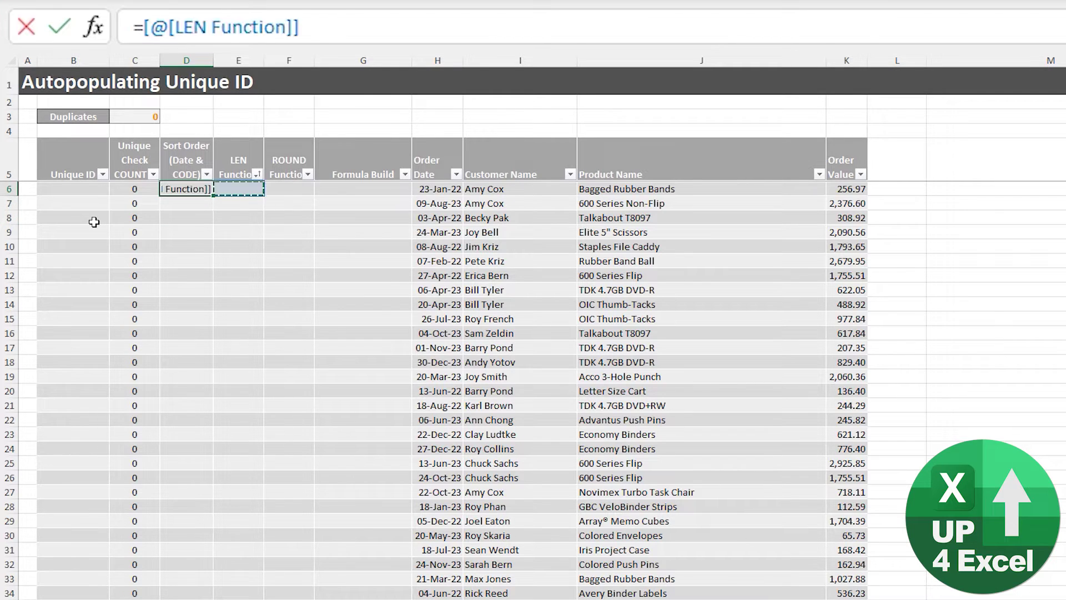
key("Right")
key("Right")
key("Right")
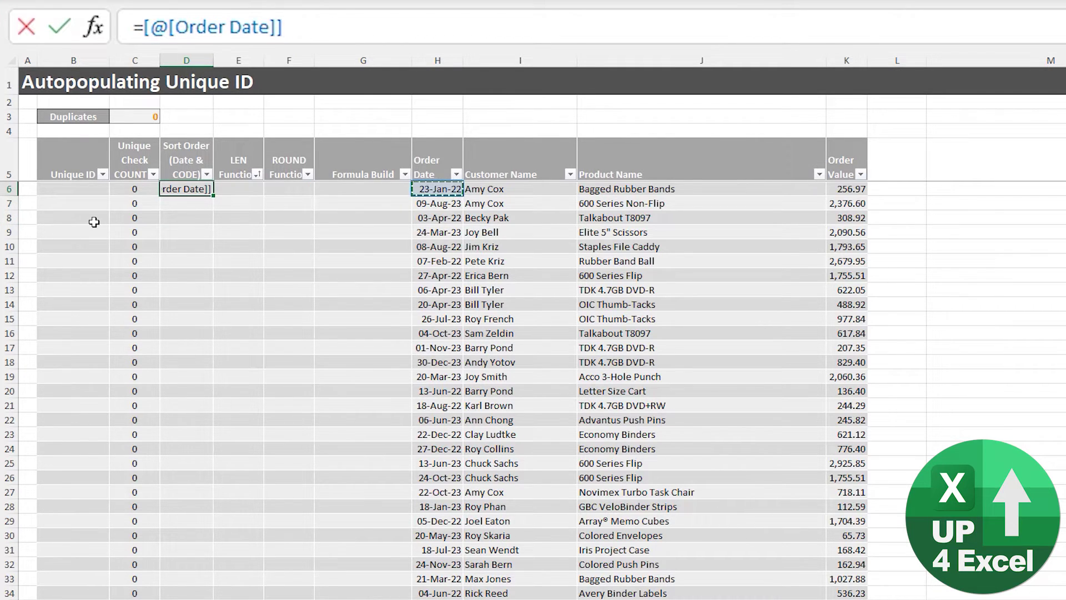
key("Return")
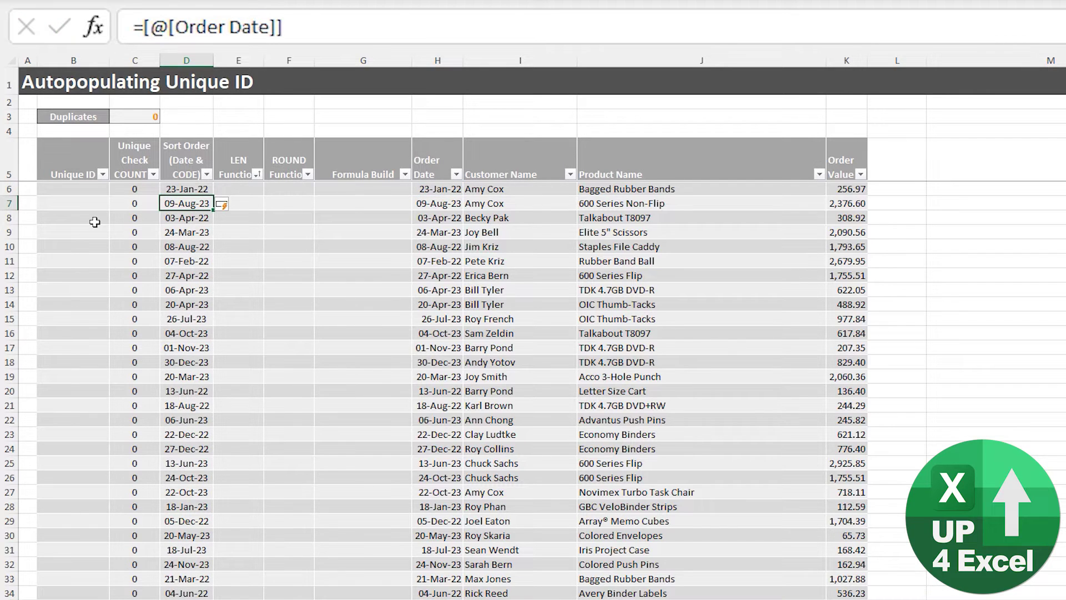
Fill the Unique ID column with =[@[Sort Order (Date & CODE)]].
key("Up")
key("Left")
key("Left")
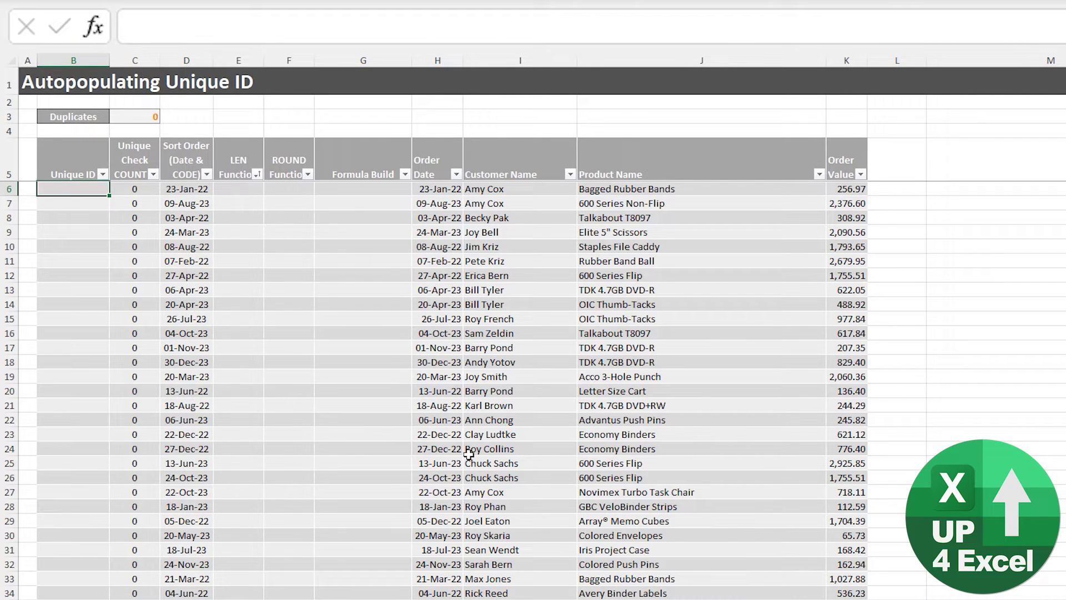
type("=")
key("Right")
key("Right")
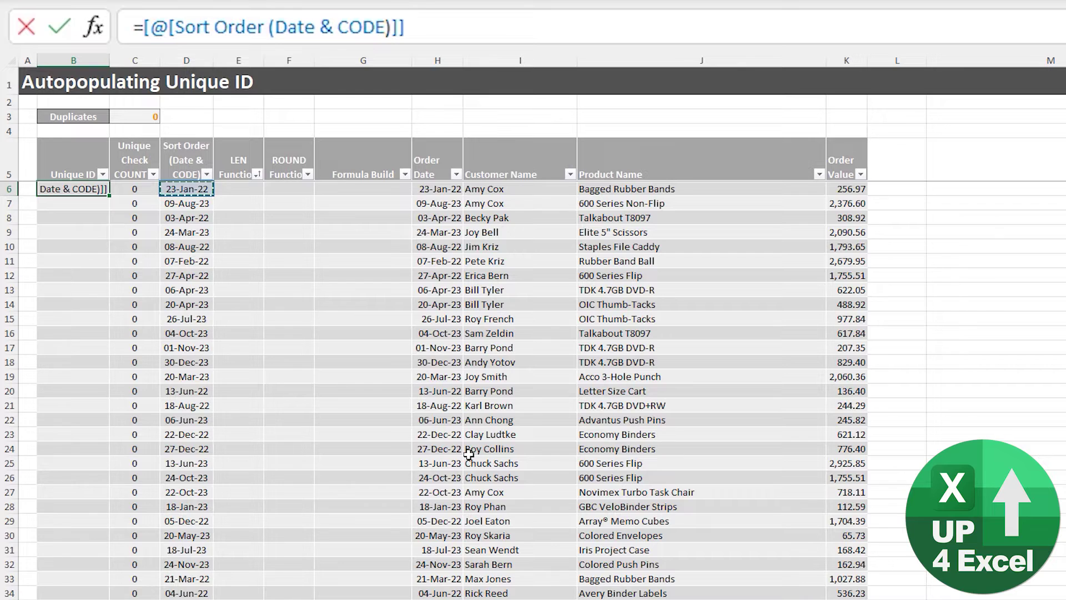
key("Return")
key("Up")
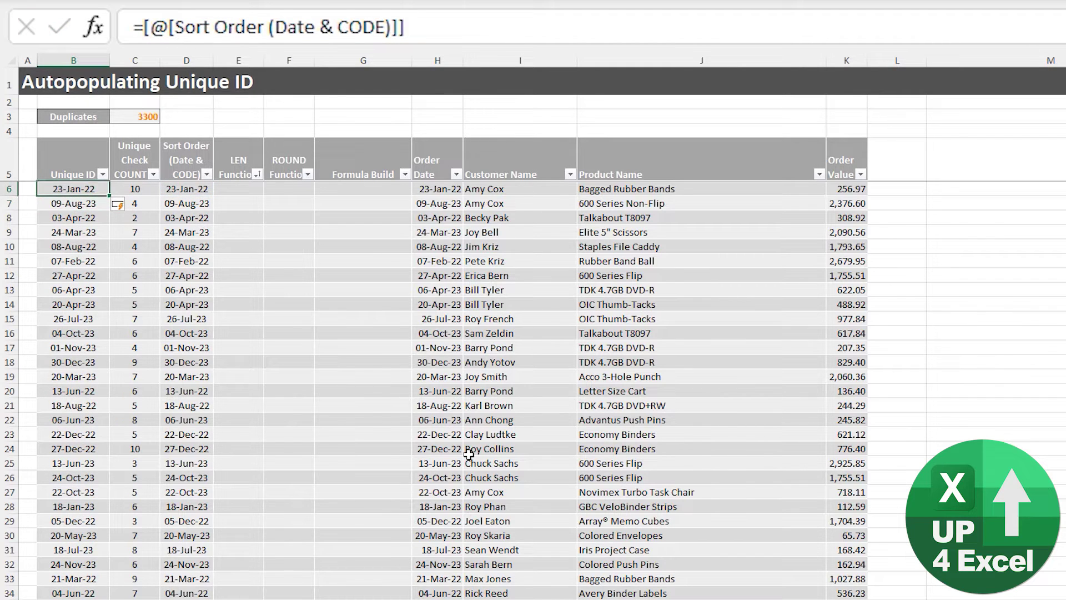
Check the Duplicates total and the first row's Unique Check COUNTIF value for the date-based IDs.
key("Right")
key("Up")
key("Up")
key("Up")
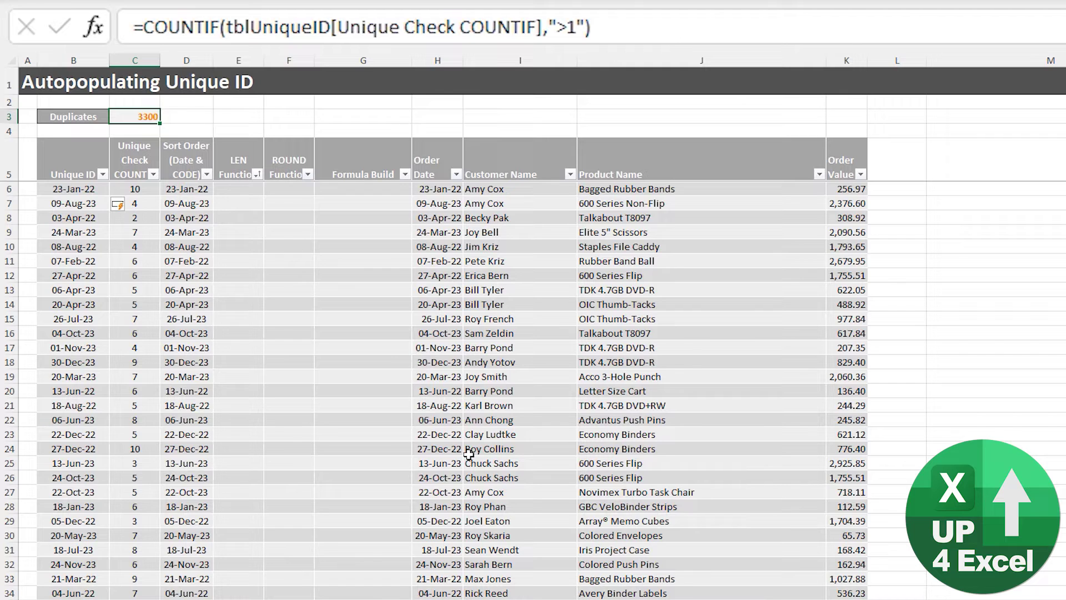
key("Down")
key("Down")
key("Down")
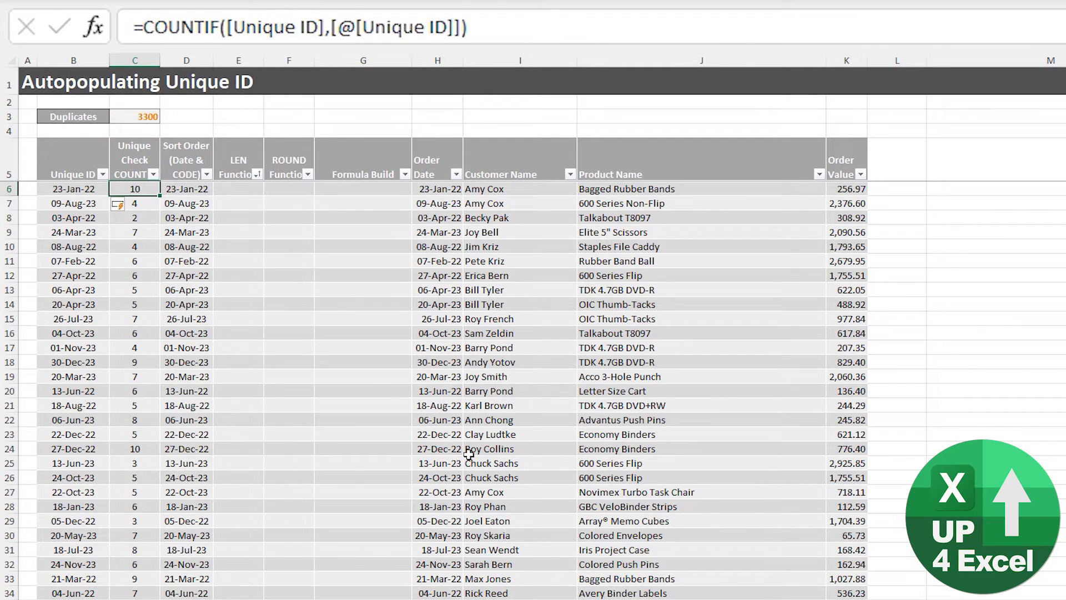
Extend the Sort Order (Date & CODE) formula to =[@[Order Date]]&CODE([@[Customer Name]]).
key("Right")
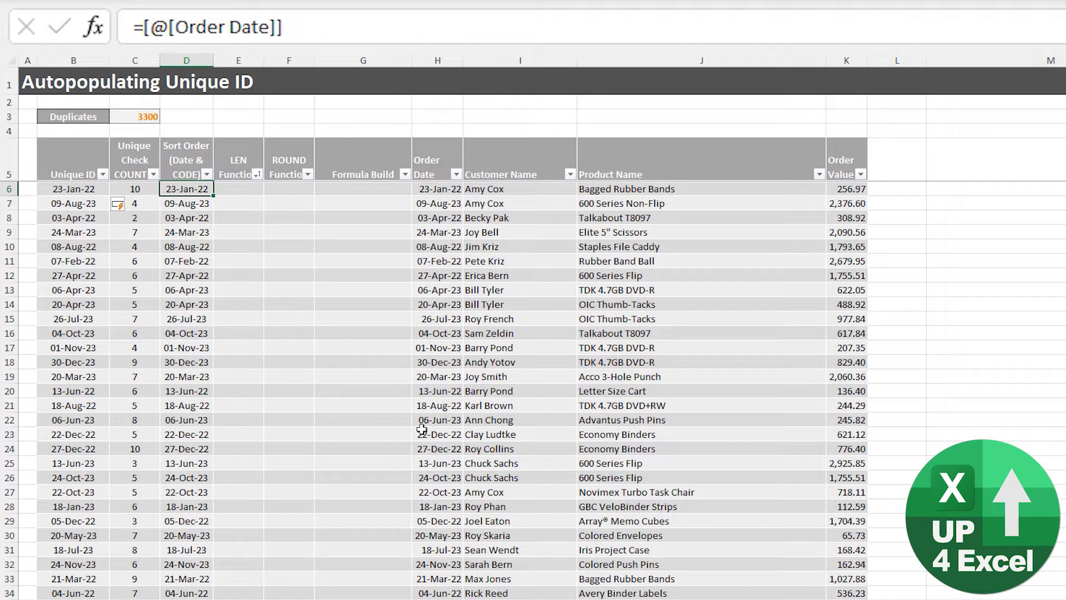
left_click(311, 27)
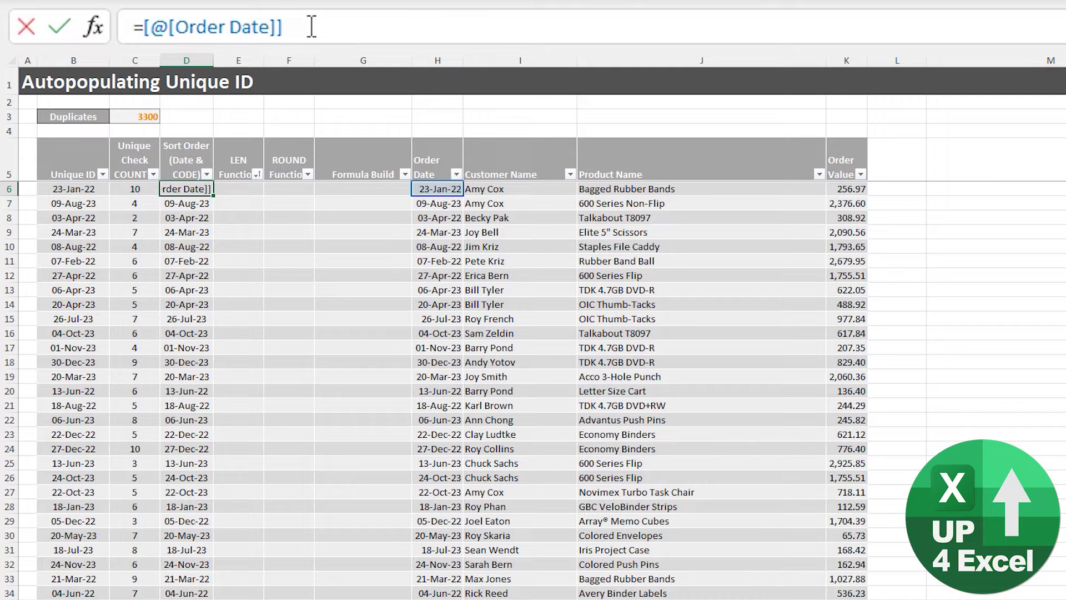
type("&code")
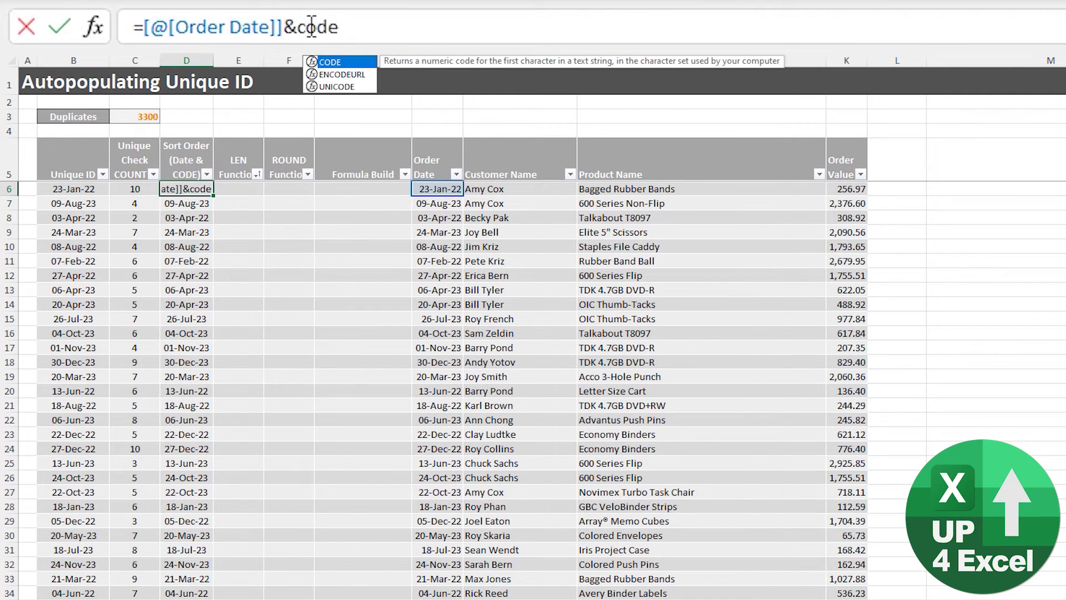
key("Tab")
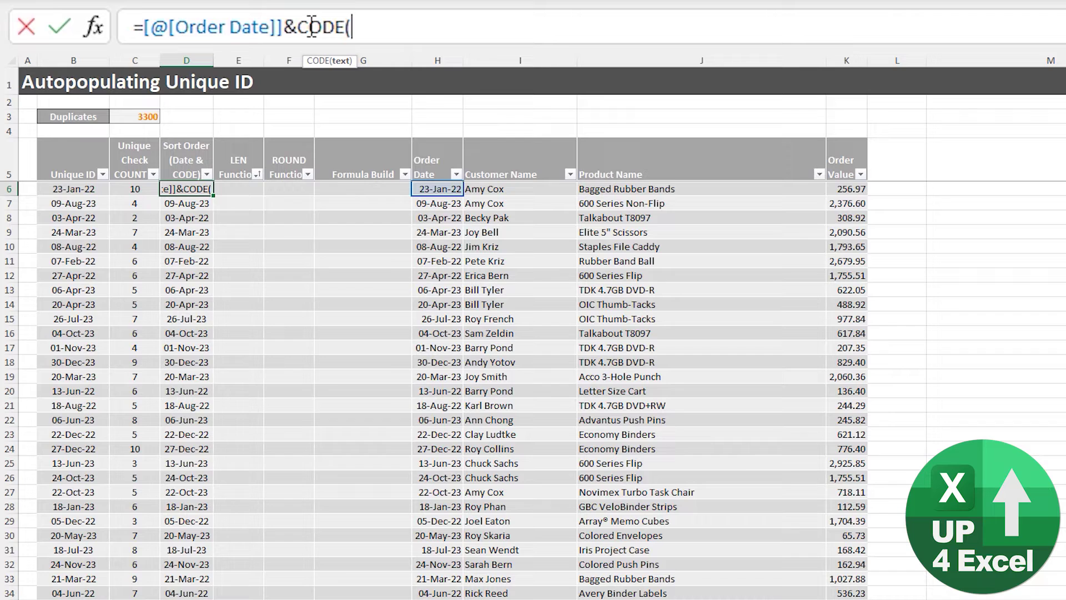
left_click(495, 187)
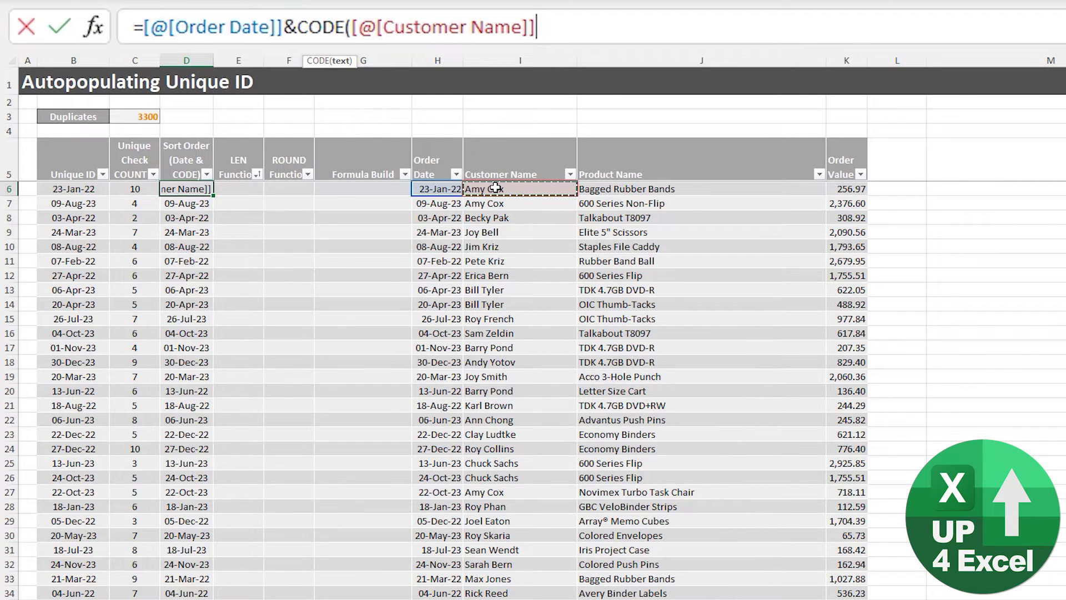
type(")")
key("Return")
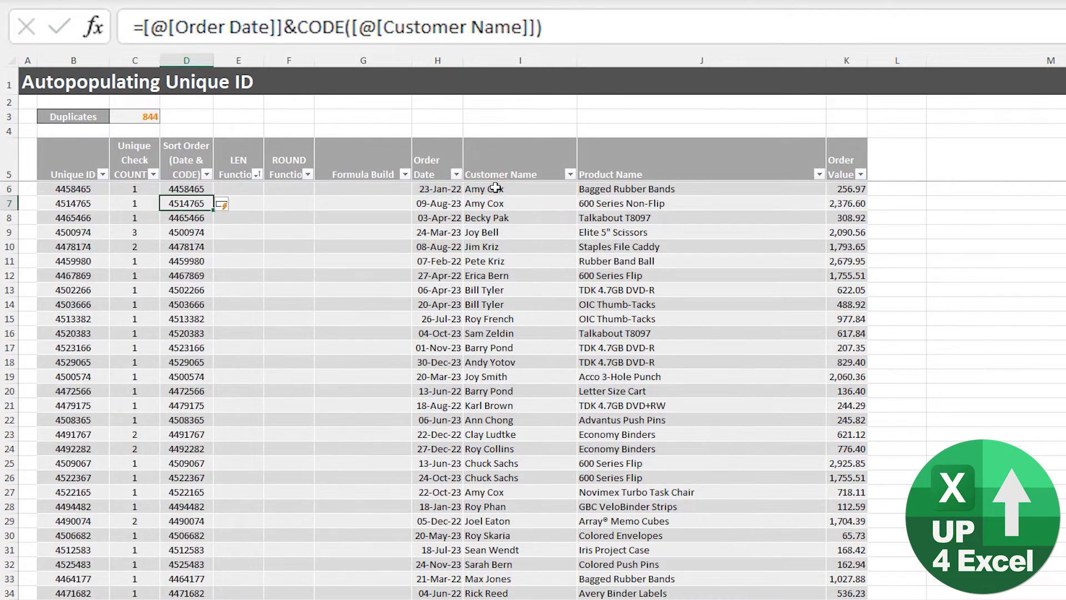
Check the Duplicates total and the first row's Unique Check COUNTIF formula for the date-and-CODE IDs.
key("Up")
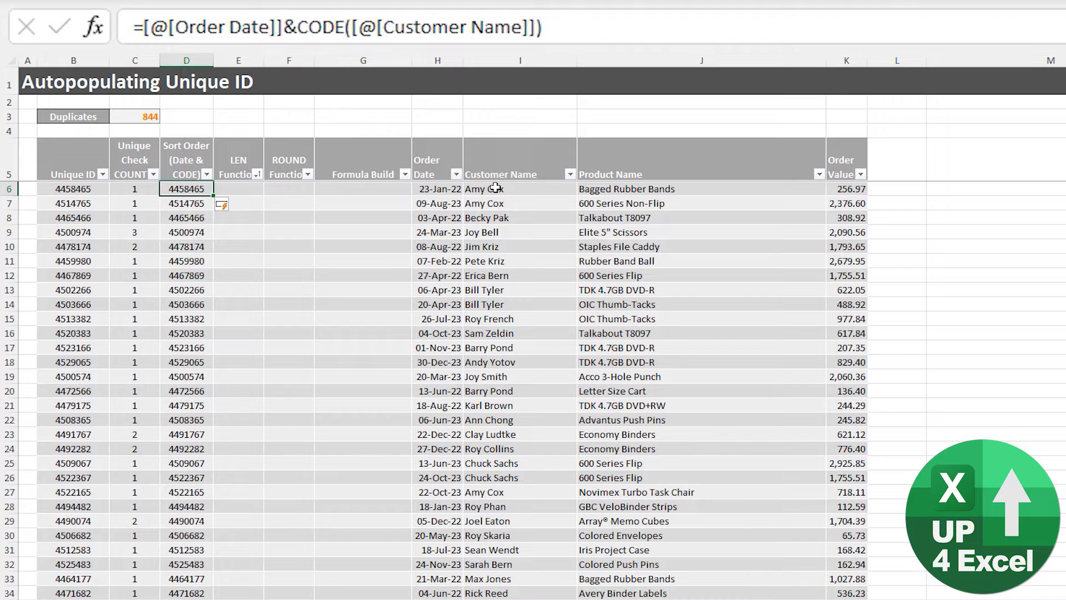
key("Up")
key("Up")
key("Up")
key("Left")
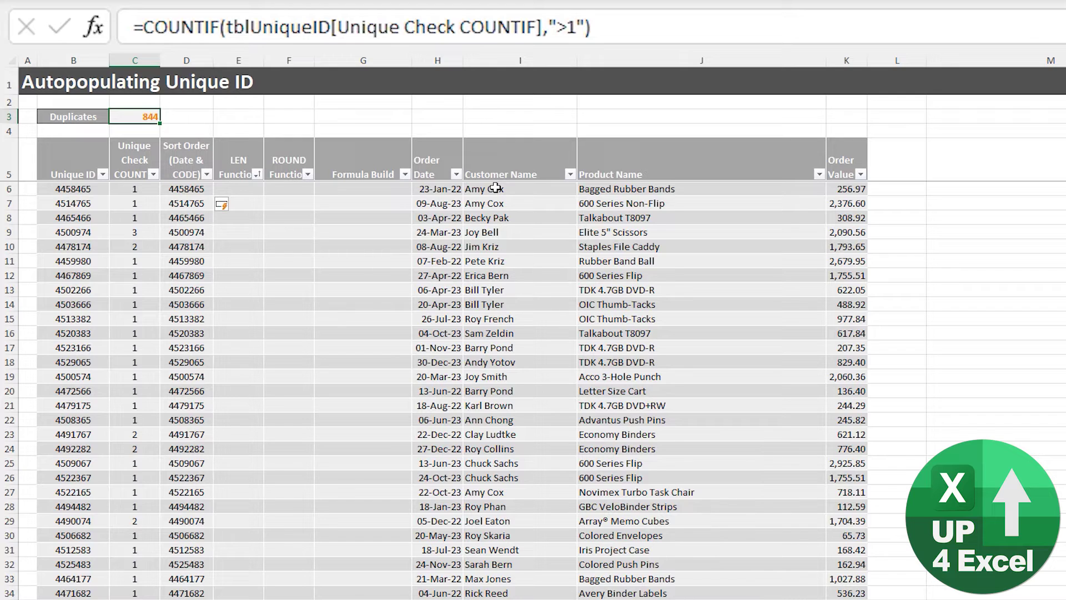
key("Down")
key("Down")
key("Down")
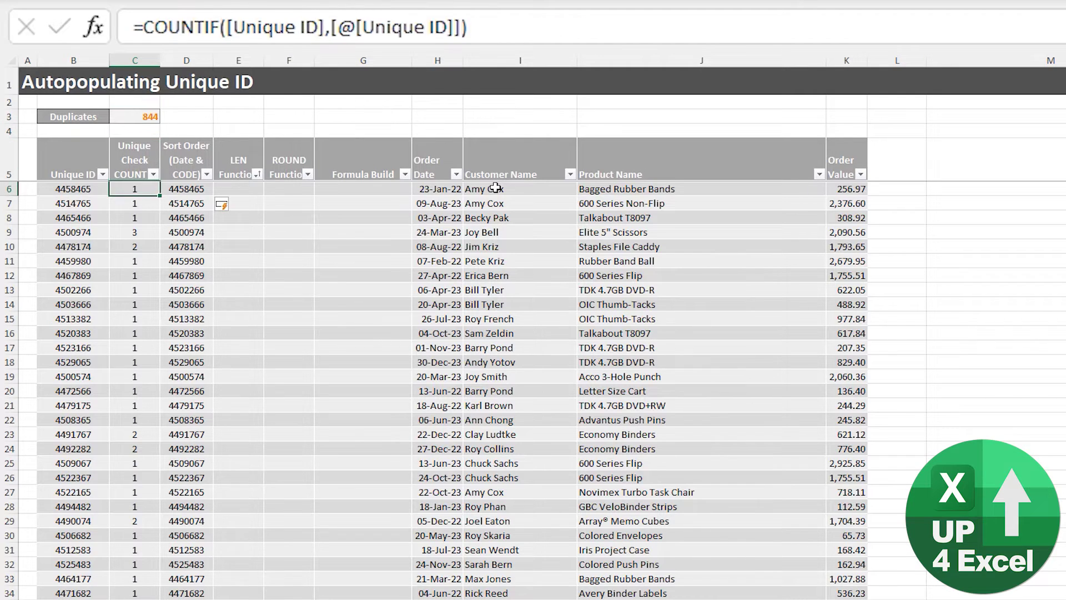
Sort the table ascending by Sort Order (Date & CODE) and undo the sort after checking the first row's date and customer.
key("Right")
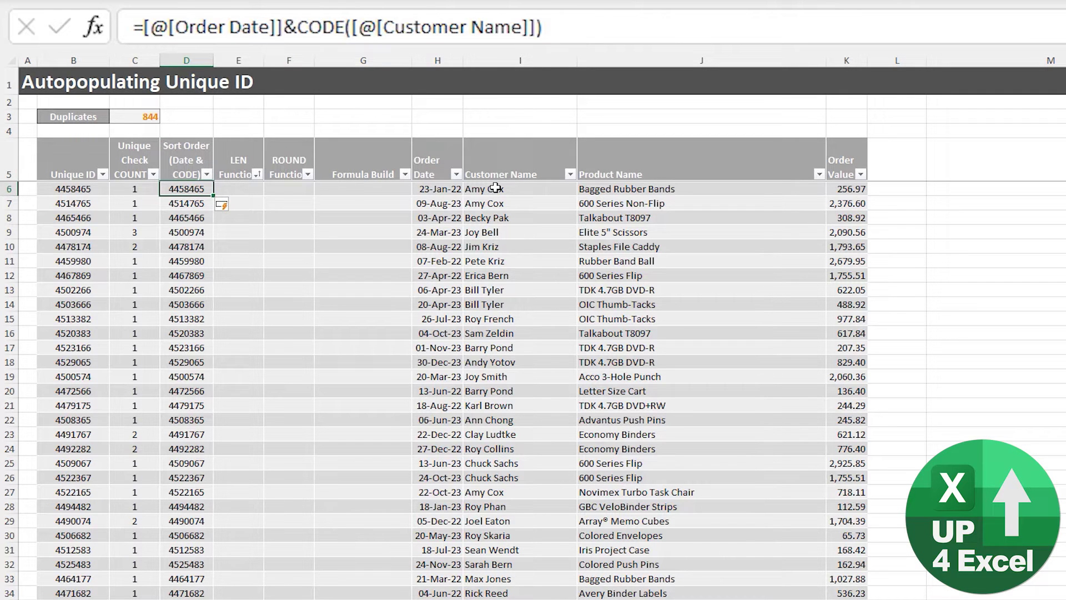
key("alt+a")
key("s")
key("a")
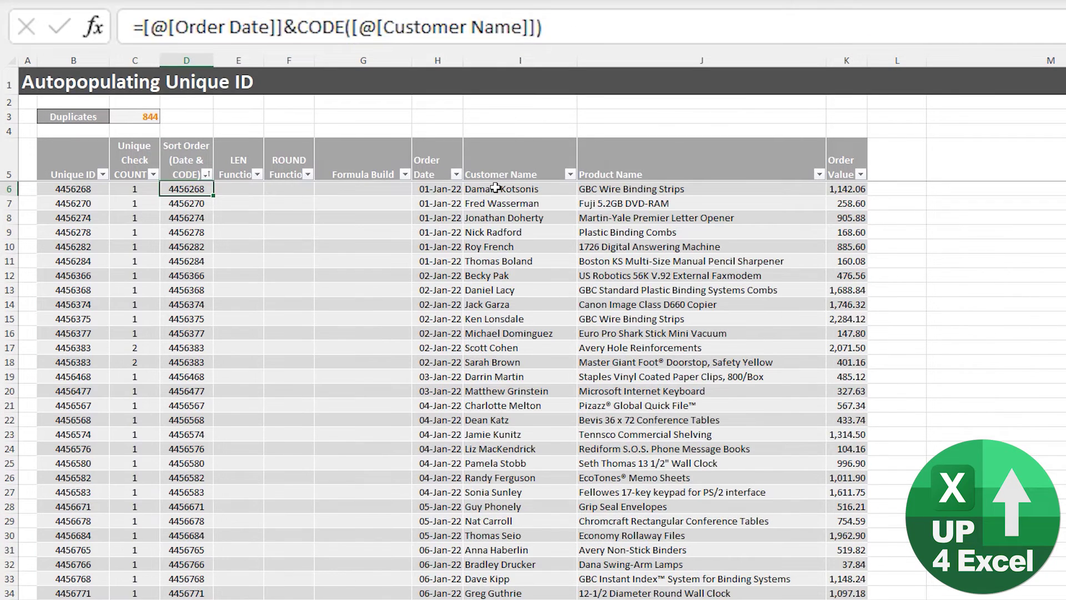
key("Up")
key("Down")
left_click(448, 190)
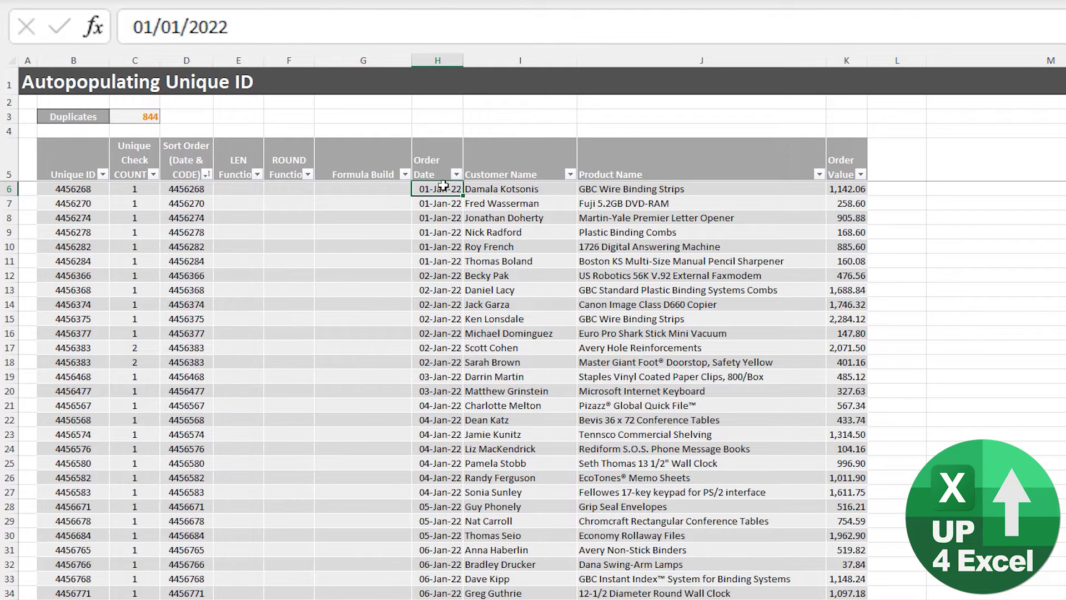
left_click(493, 189)
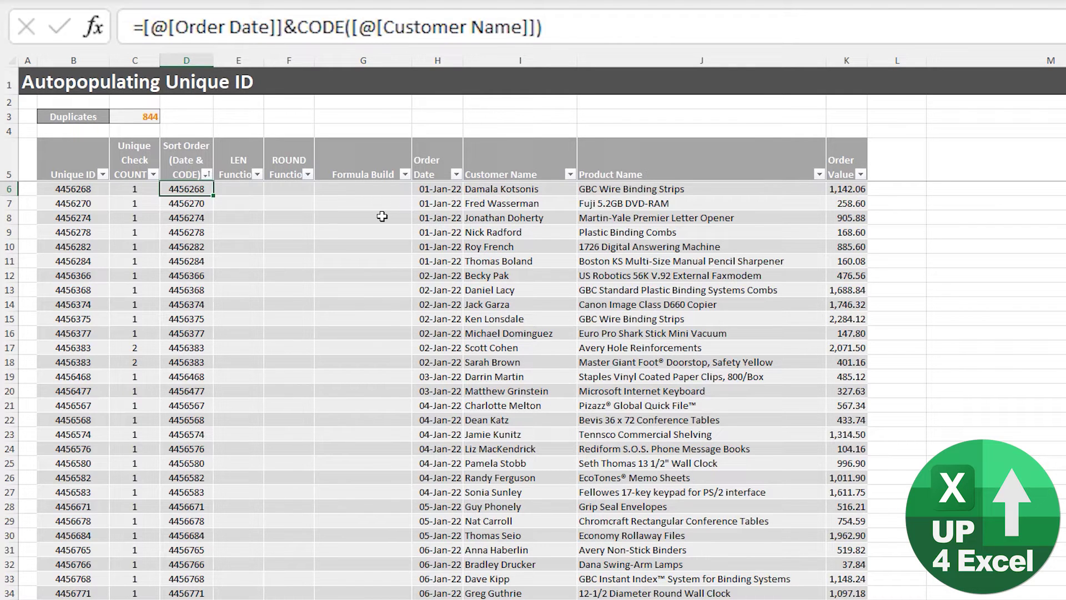
key("ctrl+z")
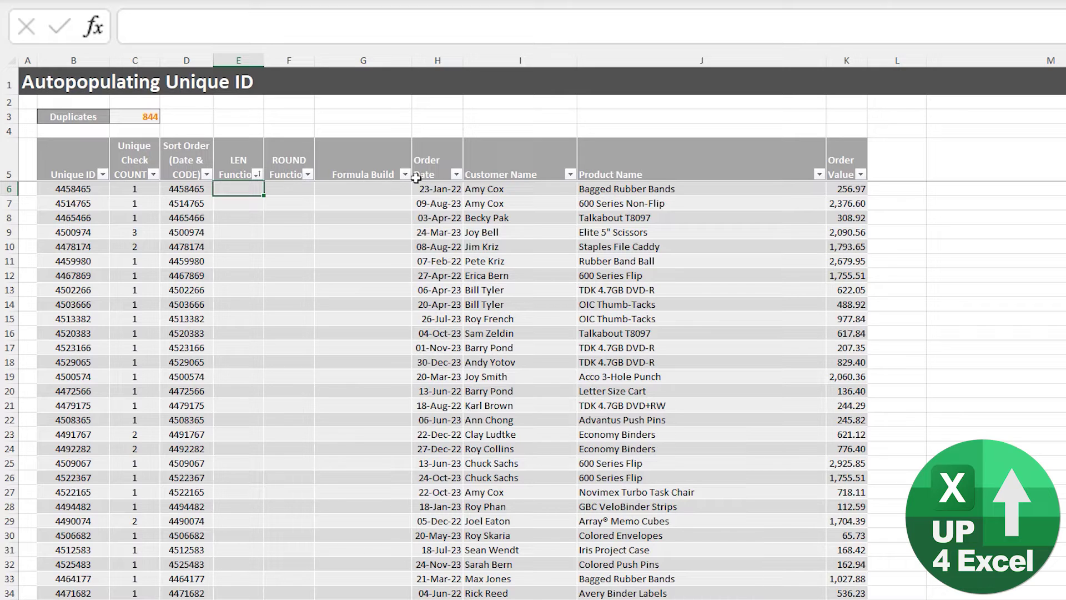
Fill the LEN Function column with the length of each customer name, =LEN([@[Customer Name]]).
type("=len(")
key("Right")
key("Right")
key("Right")
key("Right")
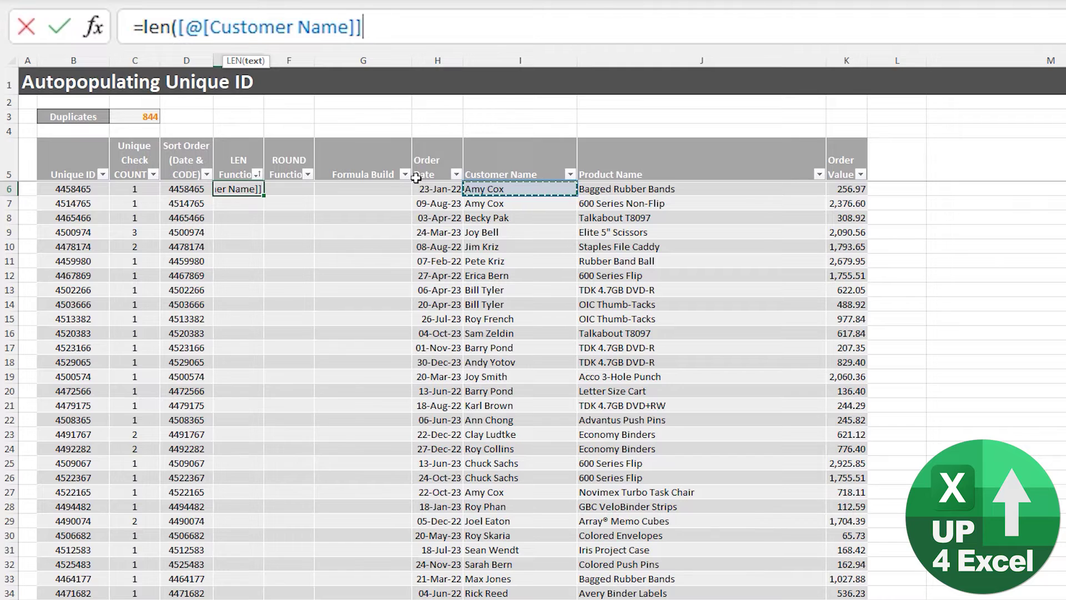
type(")")
key("Return")
Examine how the LEN Function values vary between customer names down the column.
key("Down")
key("Down")
key("Down")
key("Down")
key("Down")
key("Down")
key("Down")
key("Down")
key("Down")
key("Down")
key("Down")
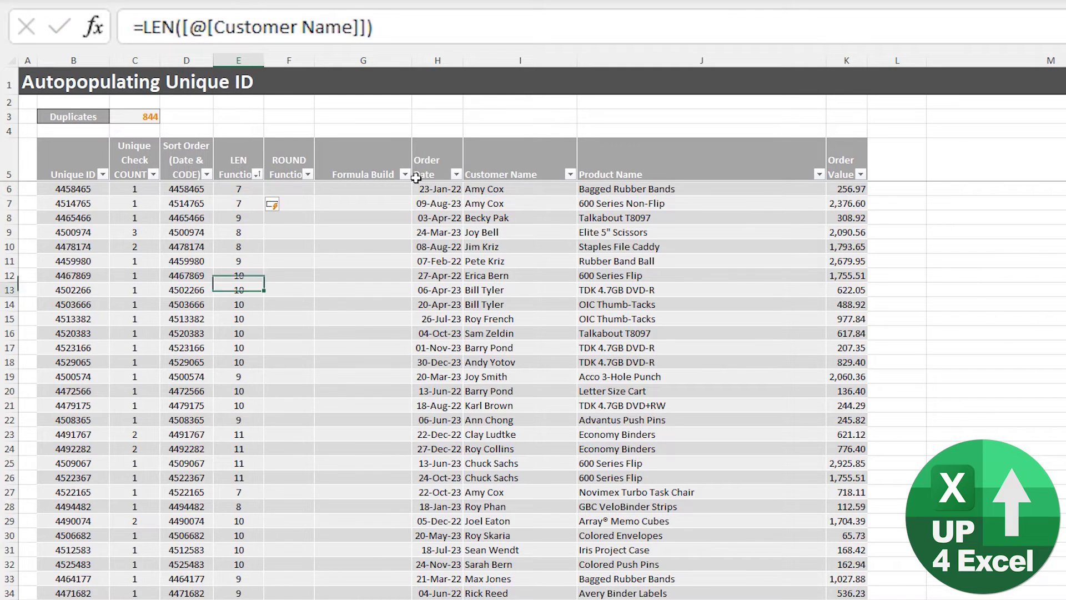
key("Up")
key("Up")
key("Up")
key("Up")
key("Up")
key("Up")
key("Up")
key("Up")
key("Up")
key("Up")
key("Up")
key("Down")
key("Down")
key("Down")
key("Down")
key("Down")
key("Down")
key("Down")
key("Down")
key("Down")
key("Down")
key("Down")
key("Down")
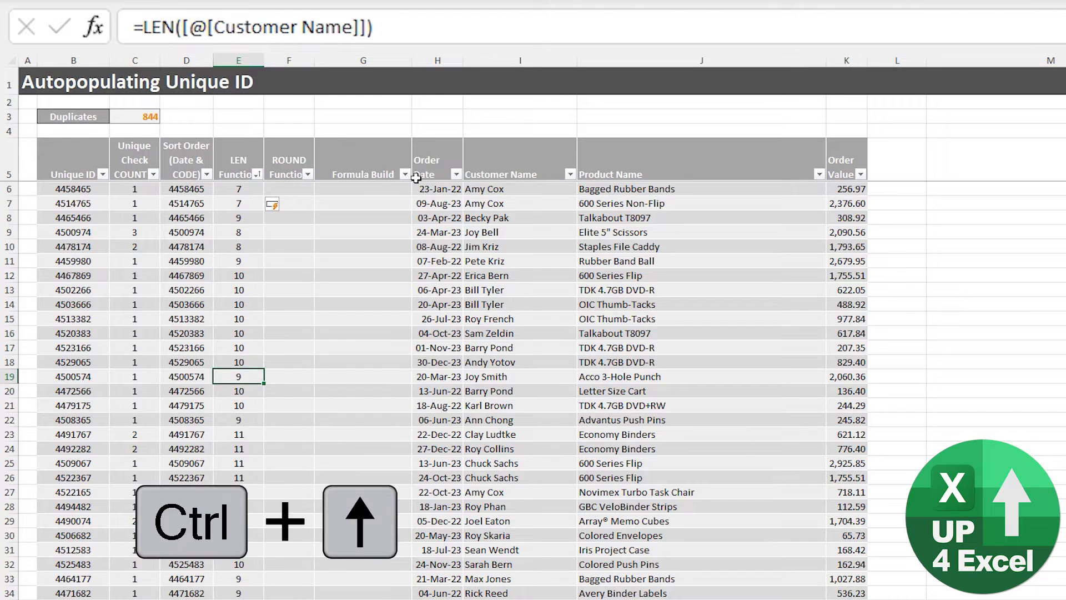
Extend the LEN Function formula to =LEN([@[Customer Name]])*LEN([@[Product Name]]).
key("ctrl+Up")
left_click(421, 25)
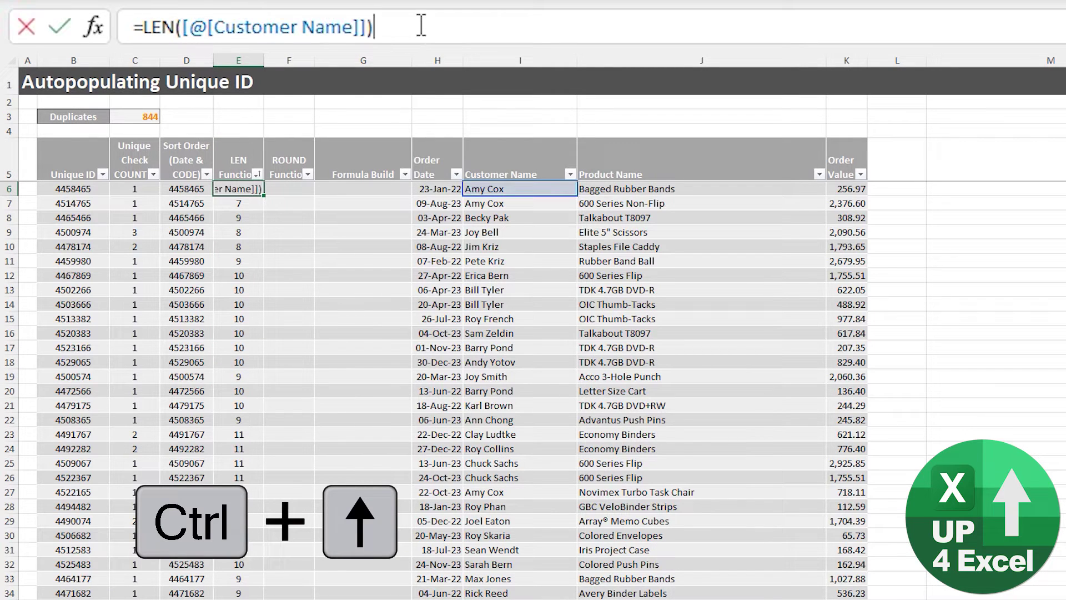
type("*len(")
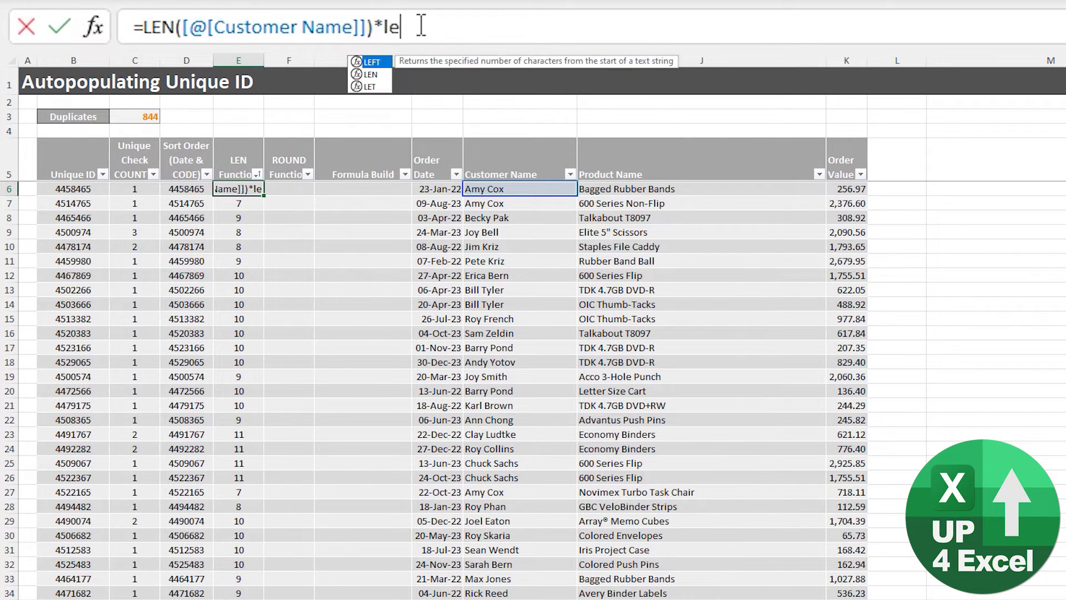
left_click(648, 191)
type(")")
key("Return")
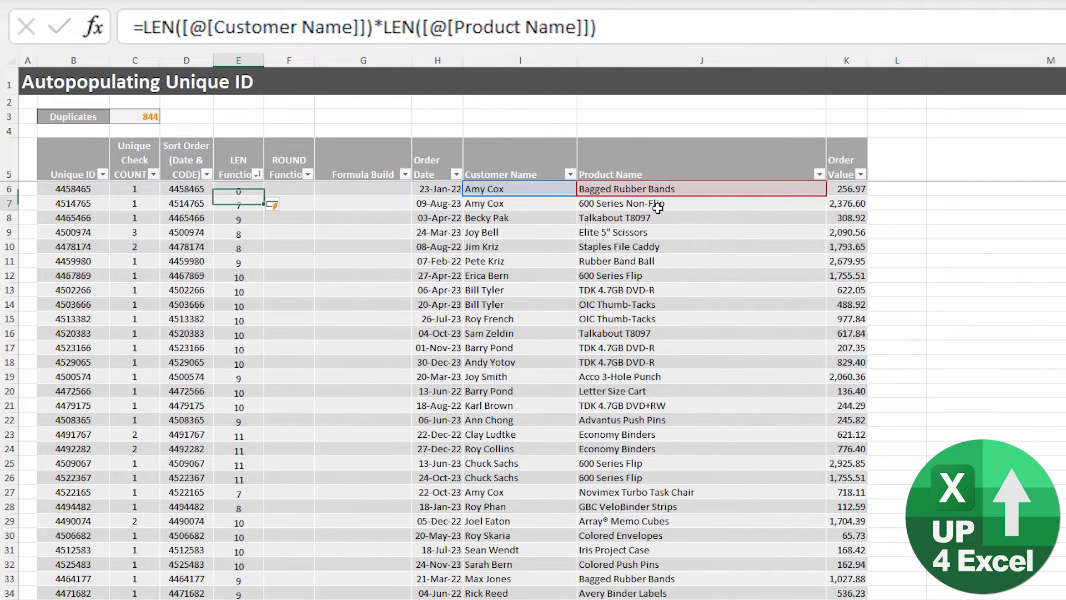
Examine the multiplied customer and product name lengths down the LEN Function column for repeated values.
key("Up")
key("Page_Down")
key("Page_Down")
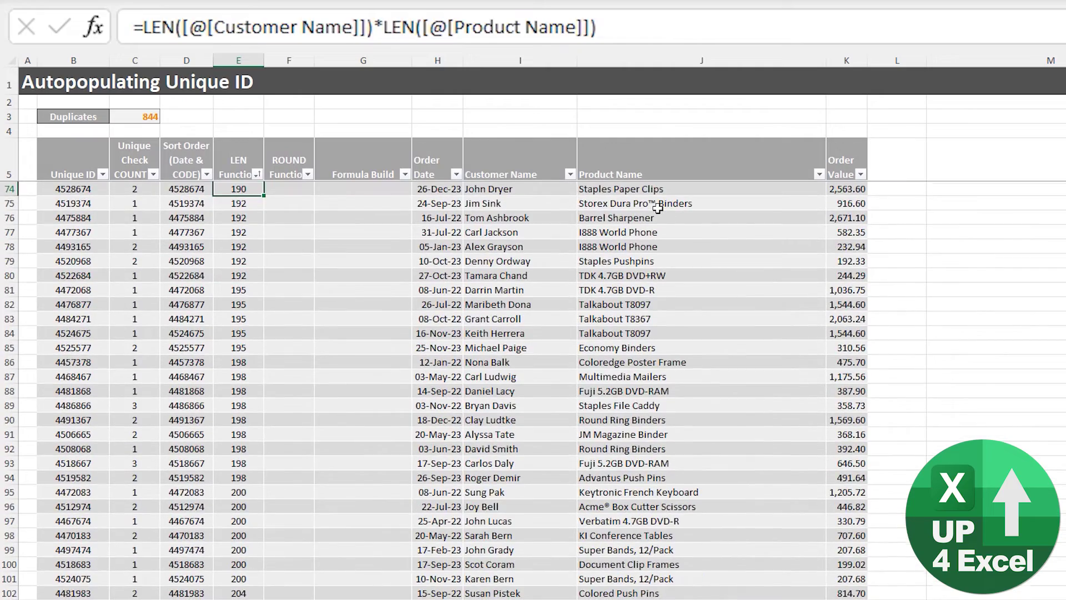
key("ctrl+Up")
key("Down")
key("Down")
key("Down")
key("Down")
key("Down")
key("Down")
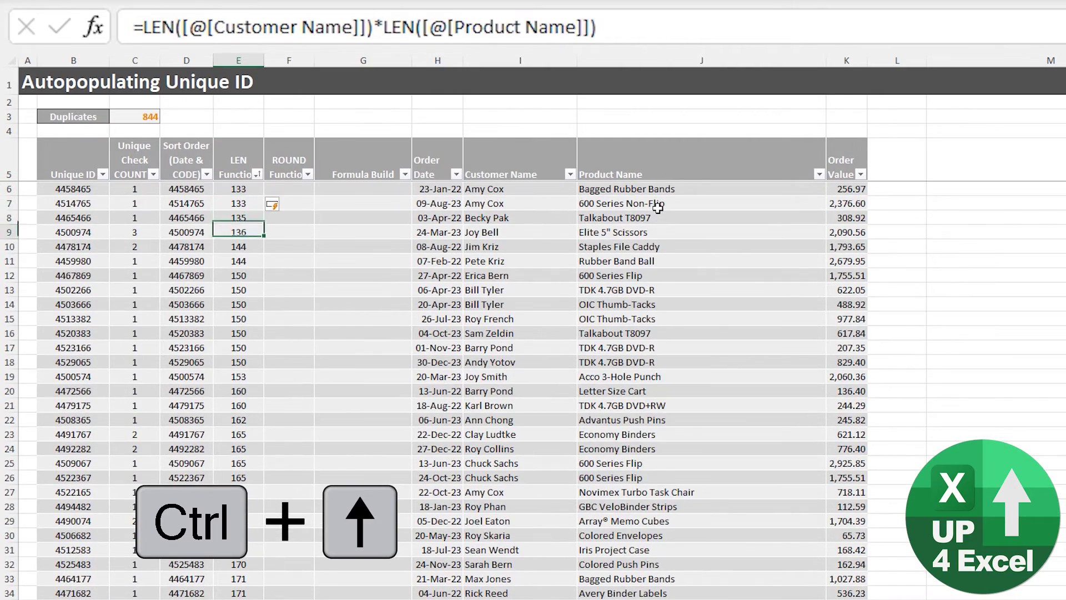
key("Down")
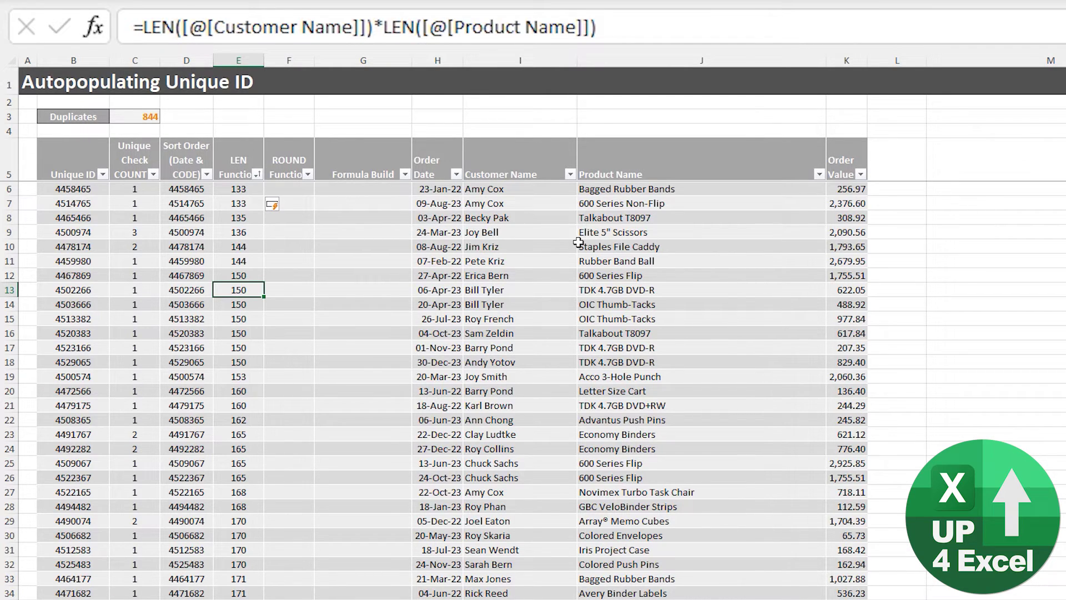
Fill the ROUND Function column with the order value rounded to whole numbers, =ROUND([@[Order Value]],0).
left_click(294, 188)
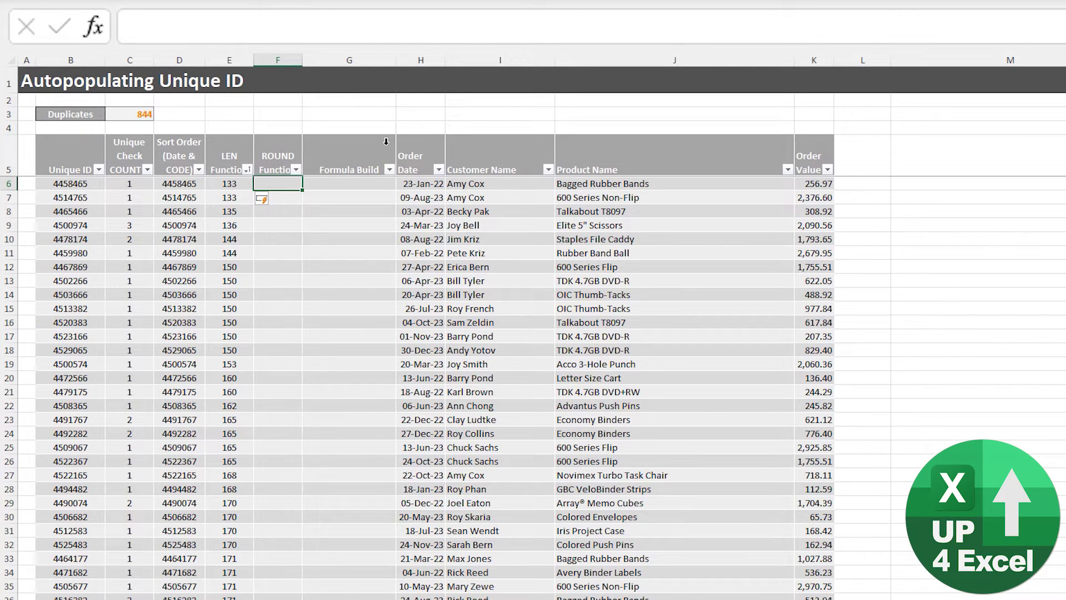
type("=round")
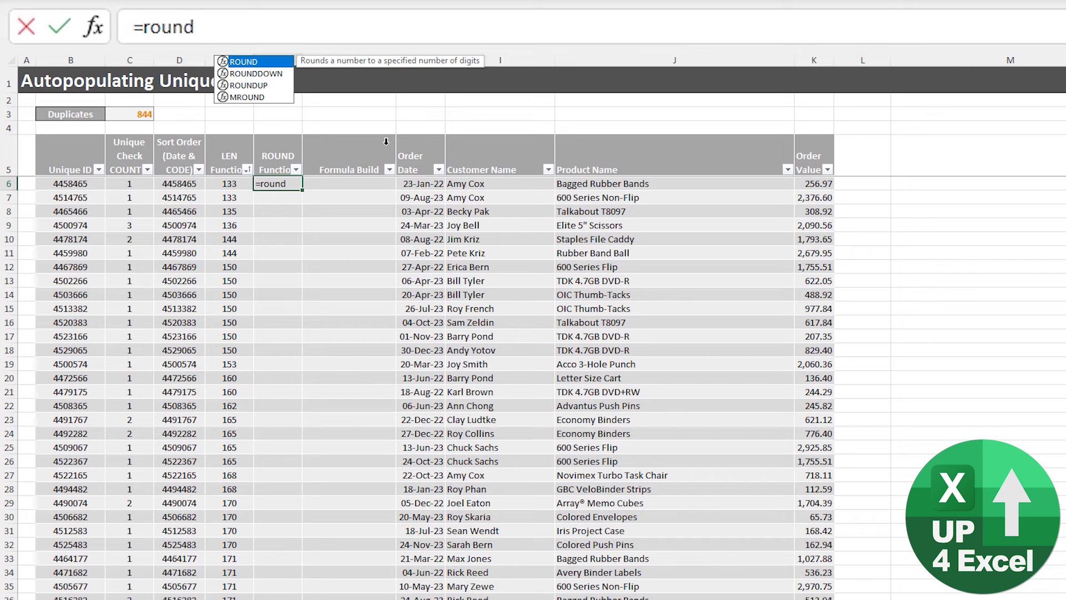
key("Tab")
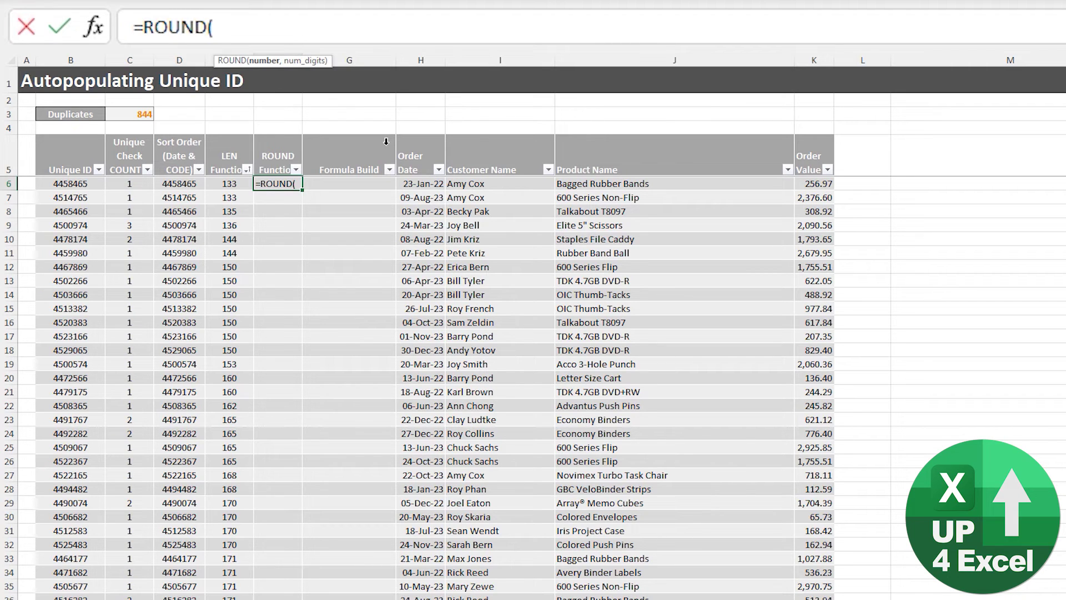
left_click(805, 181)
type(",0)")
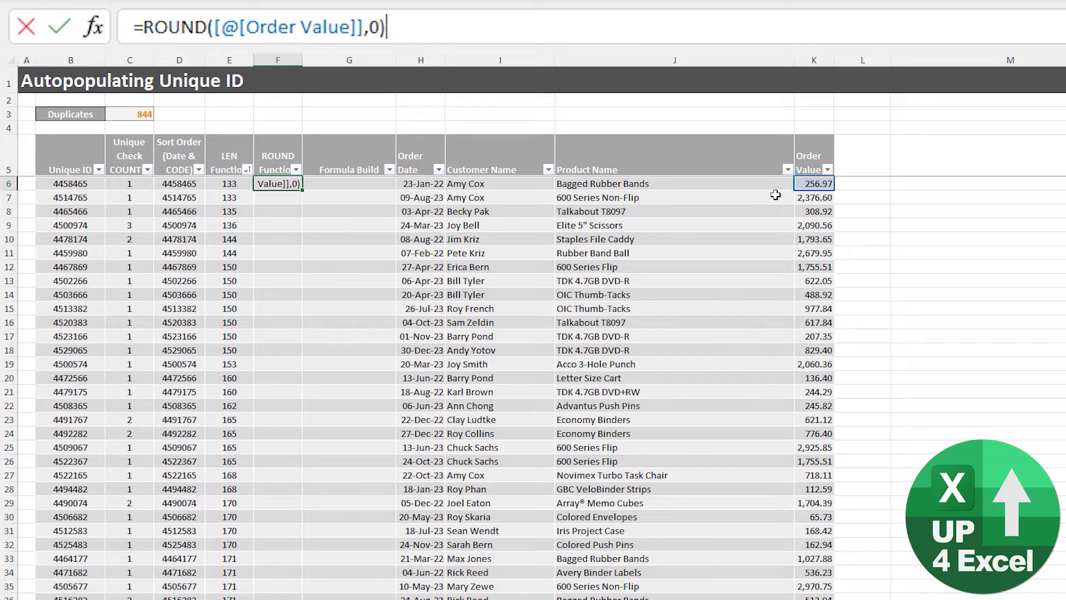
key("Return")
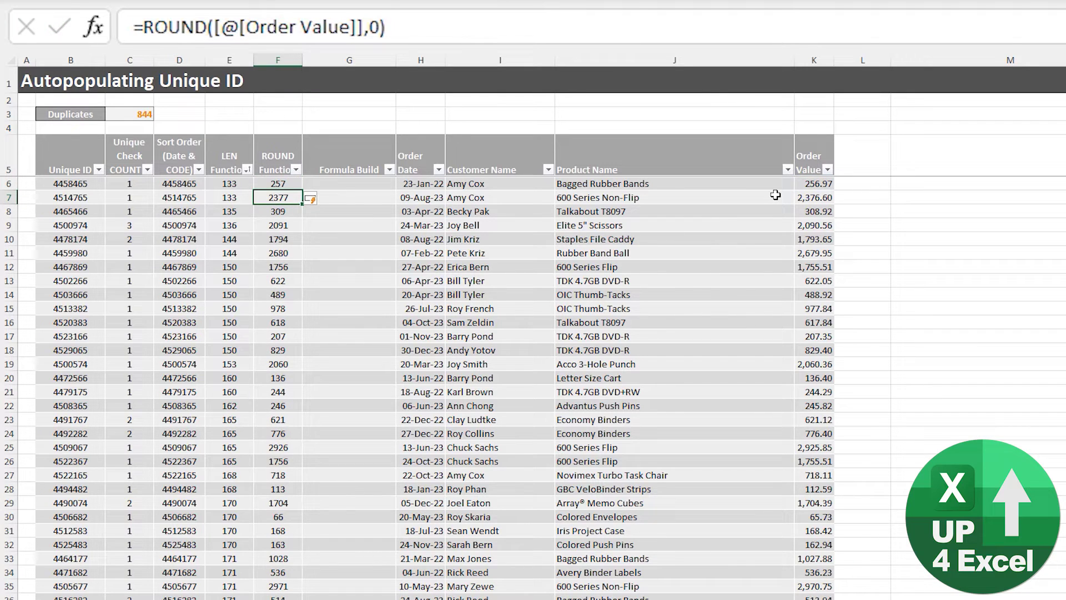
Fill the Formula Build column with =[@[LEN Function]]*[@[ROUND Function]].
key("Up")
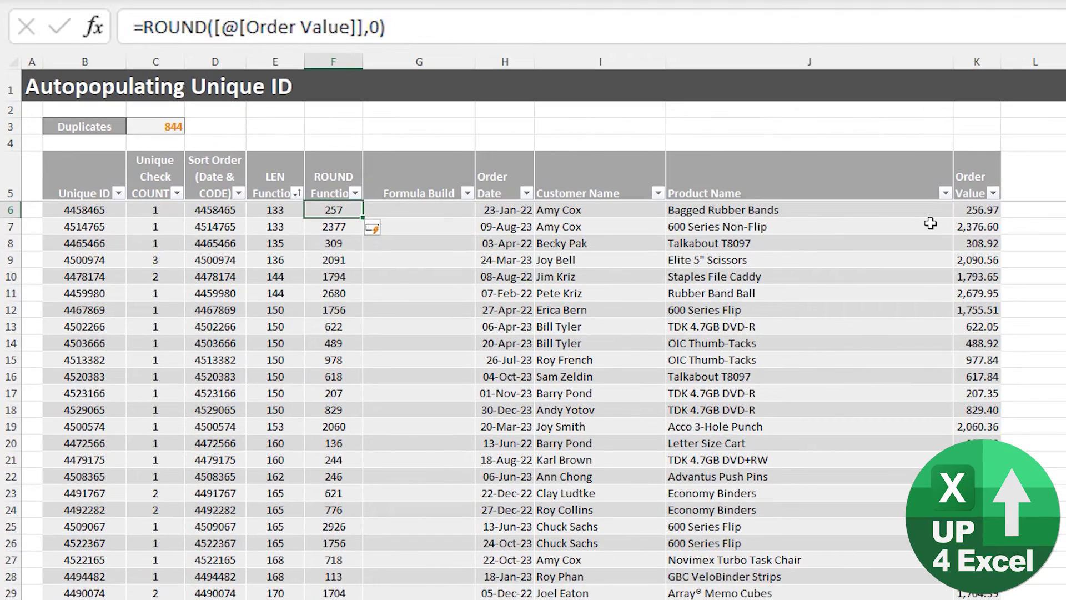
key("Right")
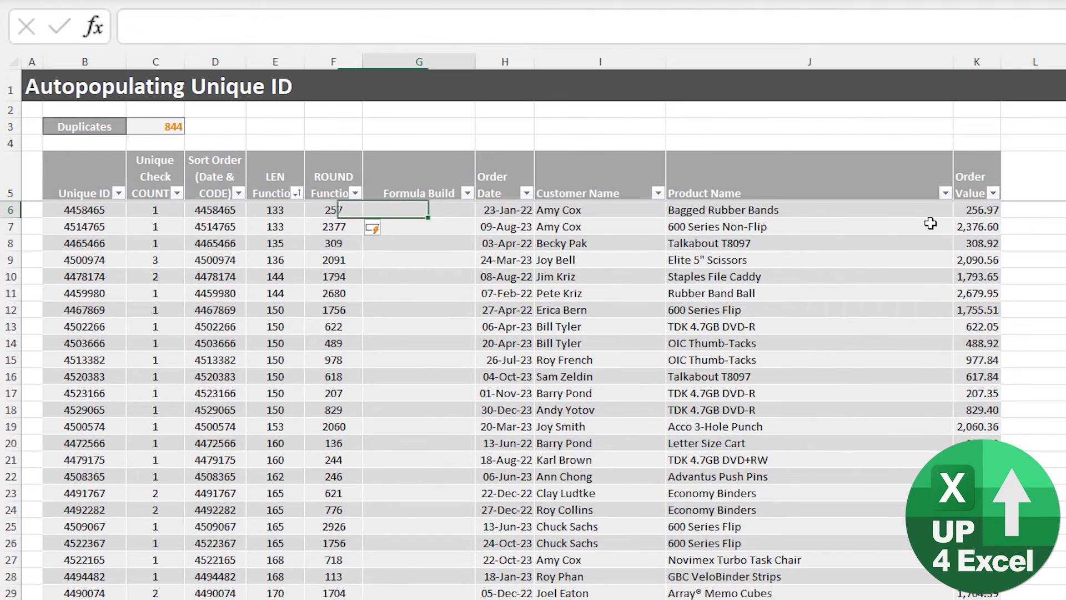
type("=")
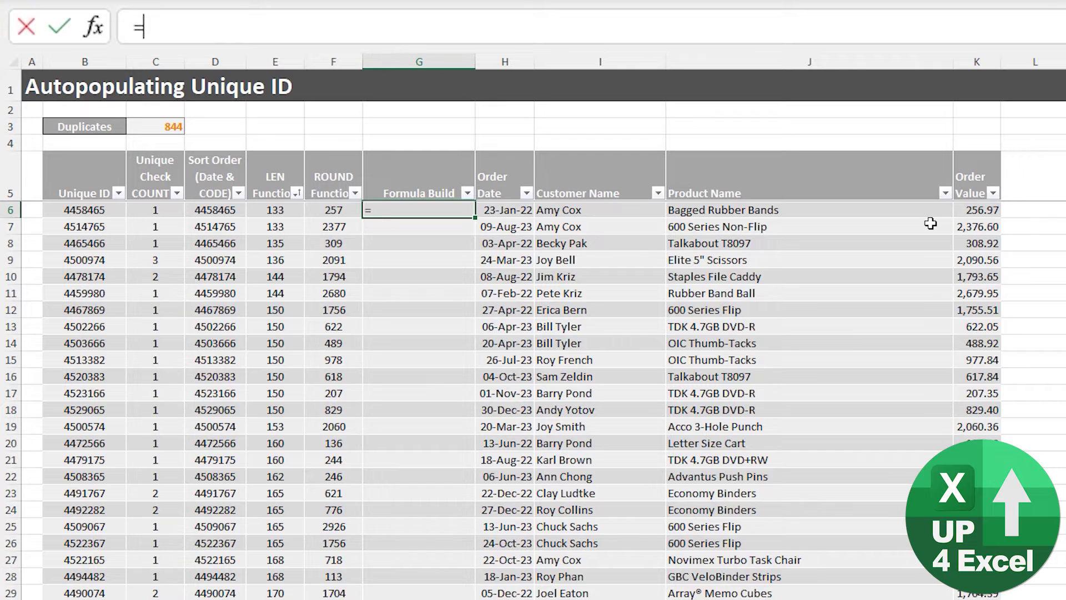
key("Left")
key("Left")
type("*")
key("Left")
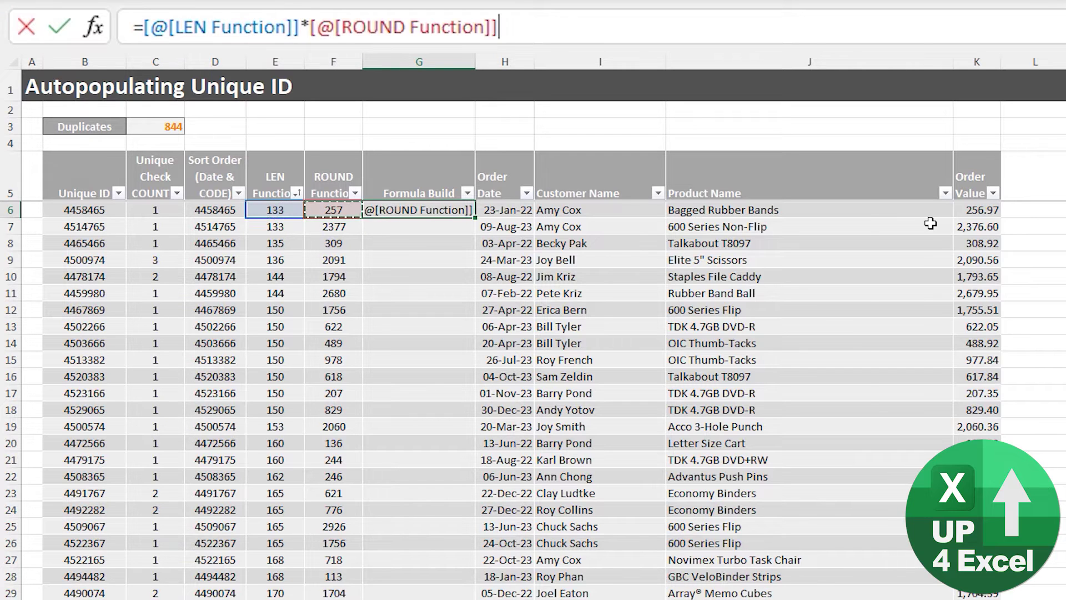
key("ctrl+Return")
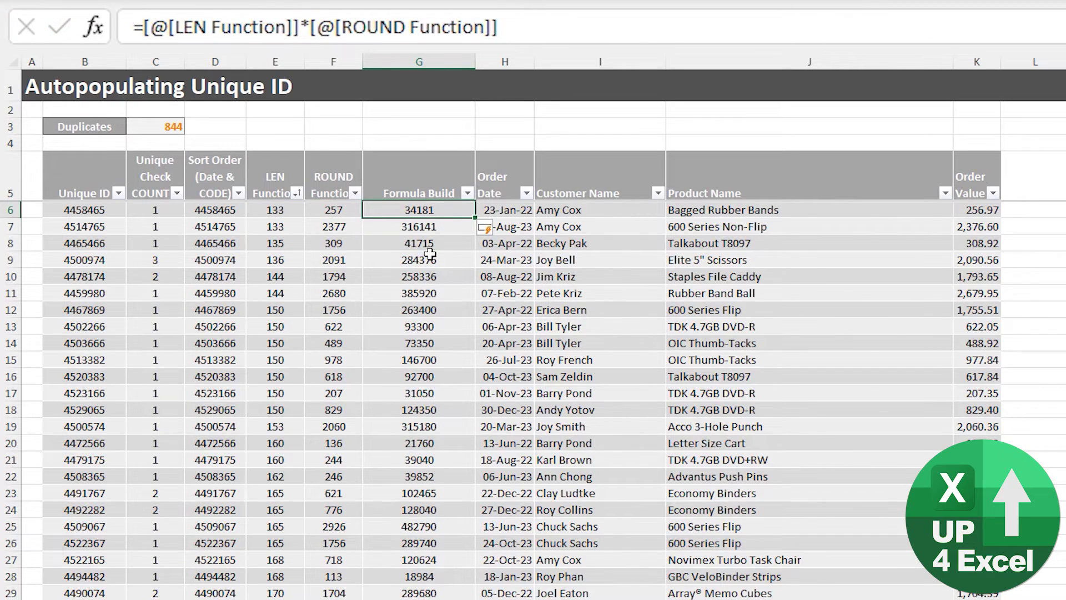
Extend the Unique ID formula to =[@[Sort Order (Date & CODE)]]&[@[Formula Build]].
scroll(432, 375, "down", 1)
scroll(432, 411, "up", 1)
left_click(70, 211)
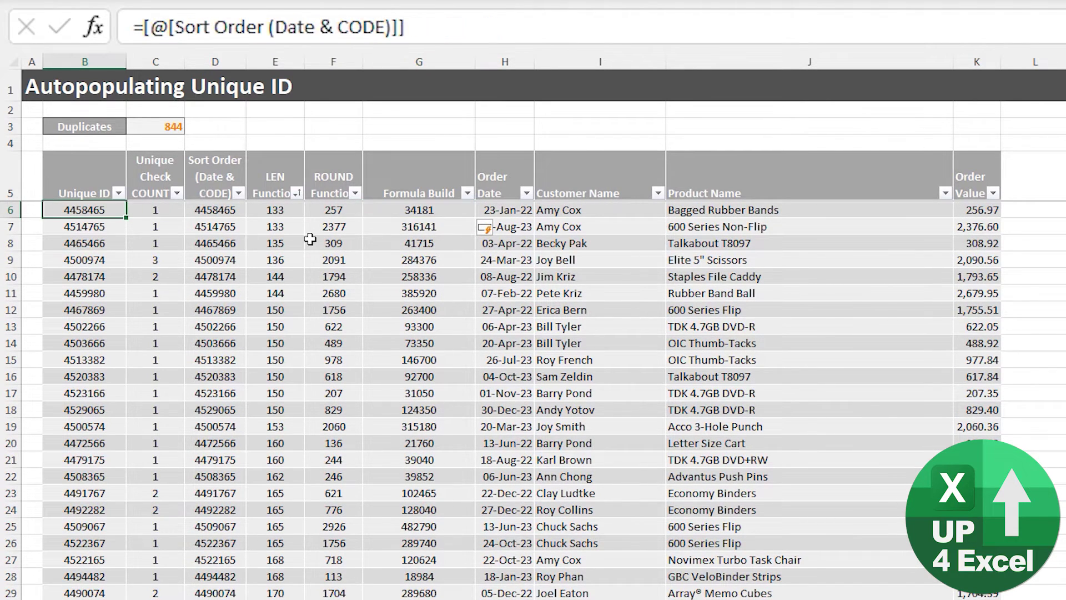
left_click(474, 30)
type("&")
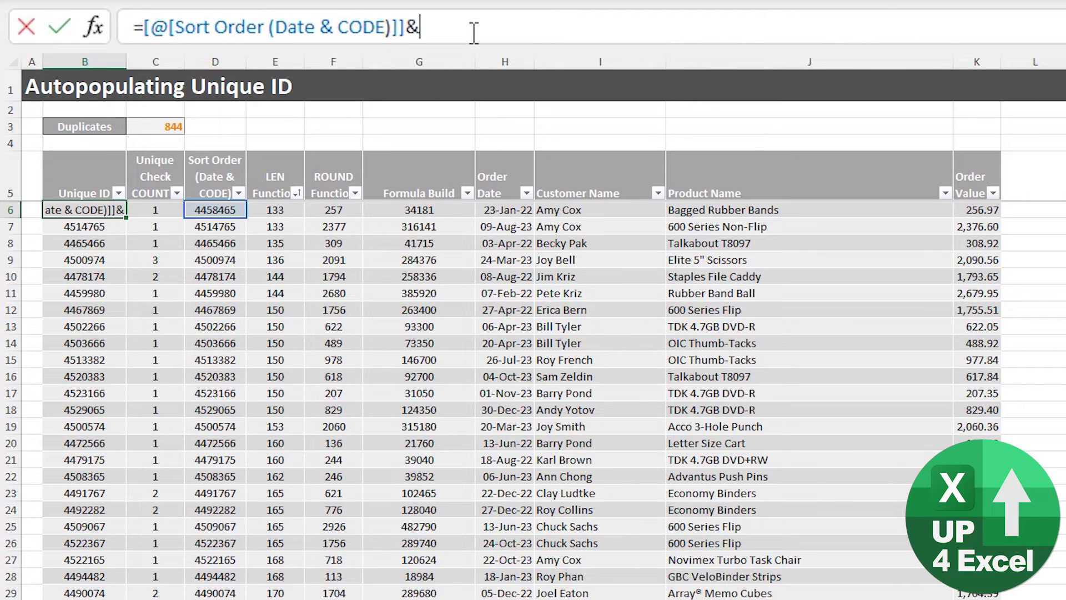
left_click(428, 214)
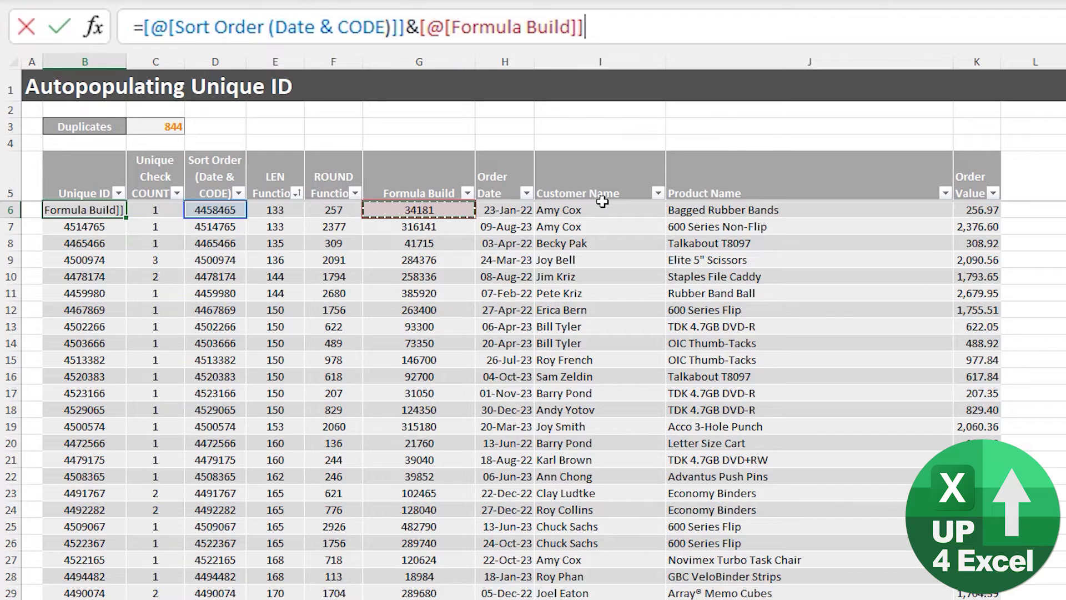
key("Return")
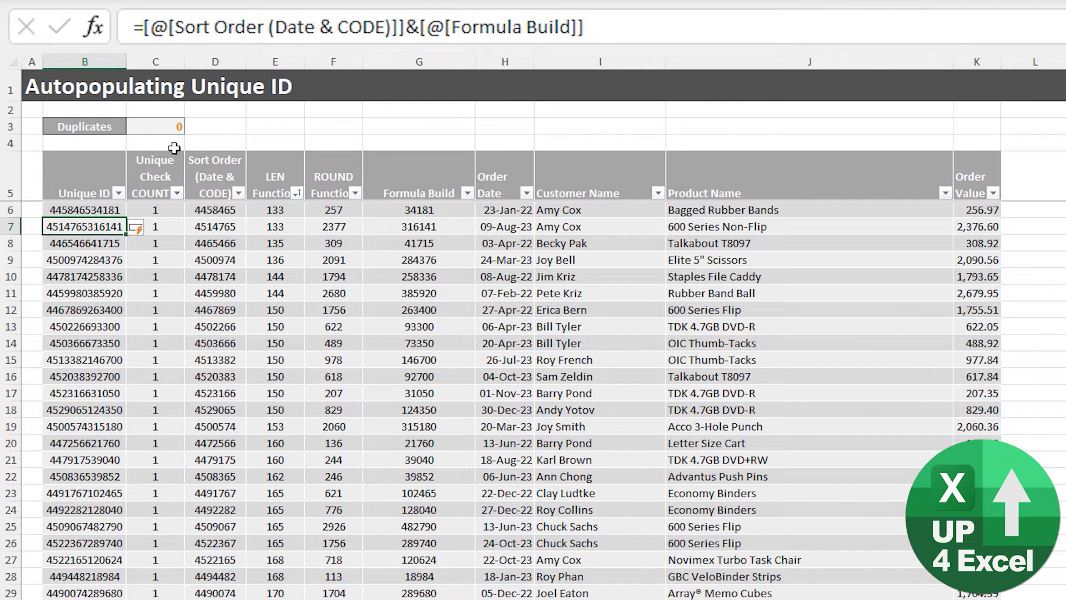
Check the Duplicates total and browse the Unique ID filter list to its end without applying a filter.
left_click(171, 120)
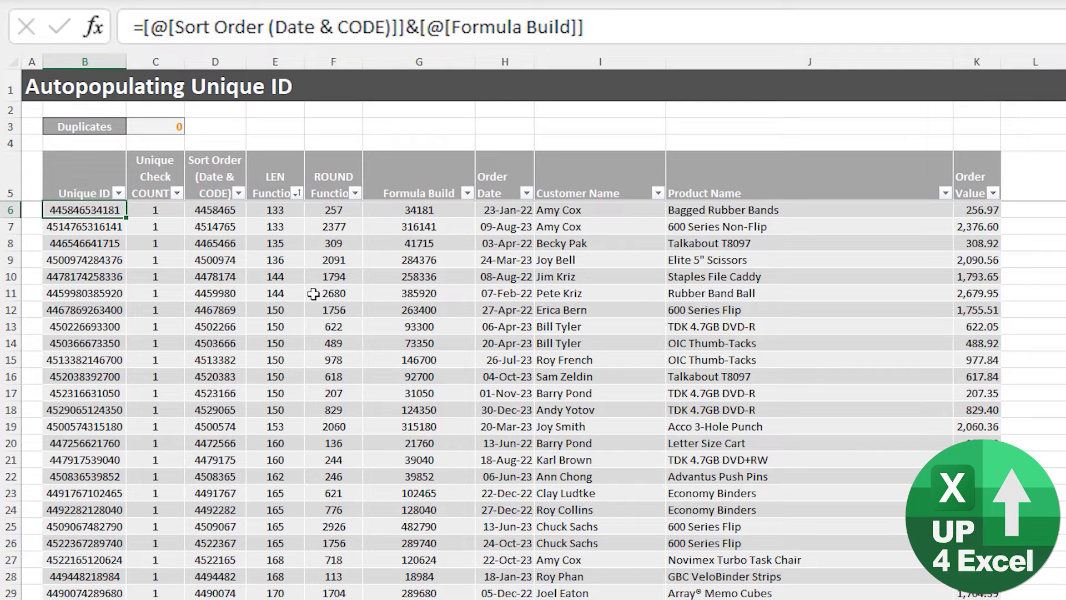
left_click(119, 193)
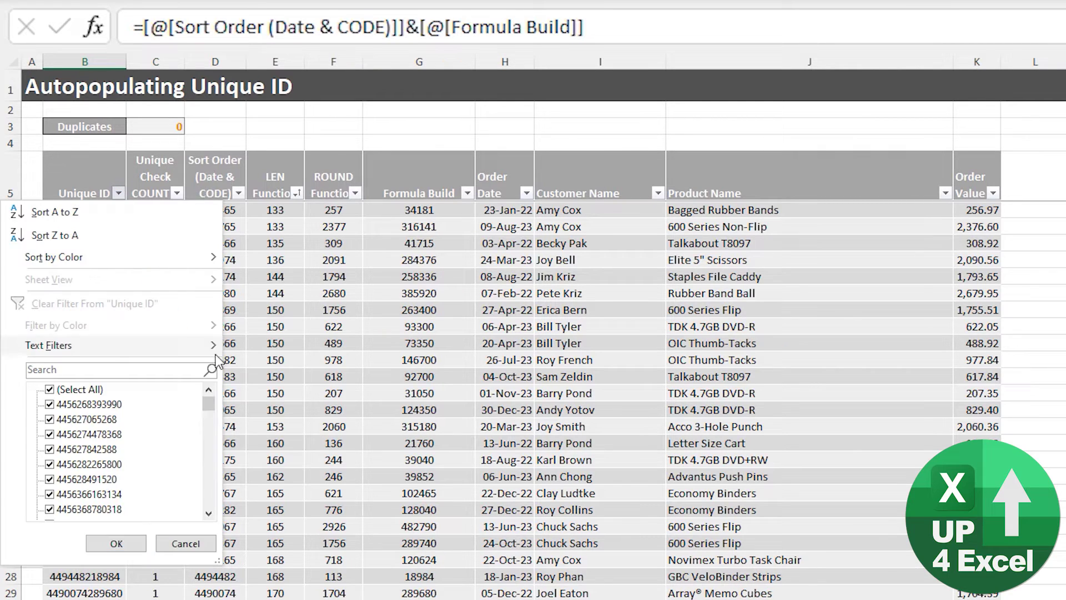
left_click_drag(214, 410, 213, 490)
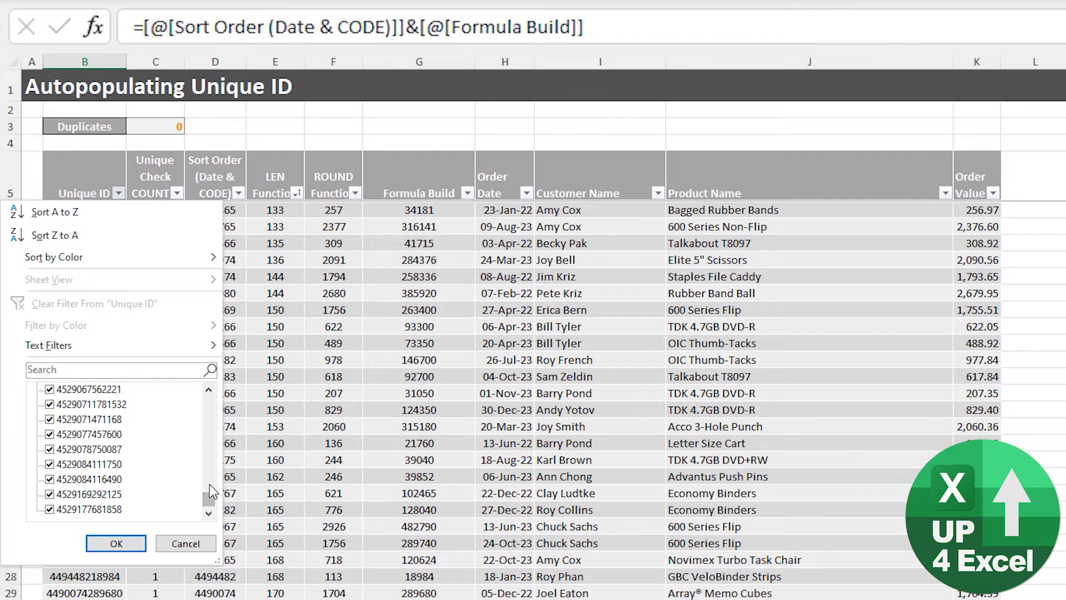
left_click(168, 546)
left_click(97, 270)
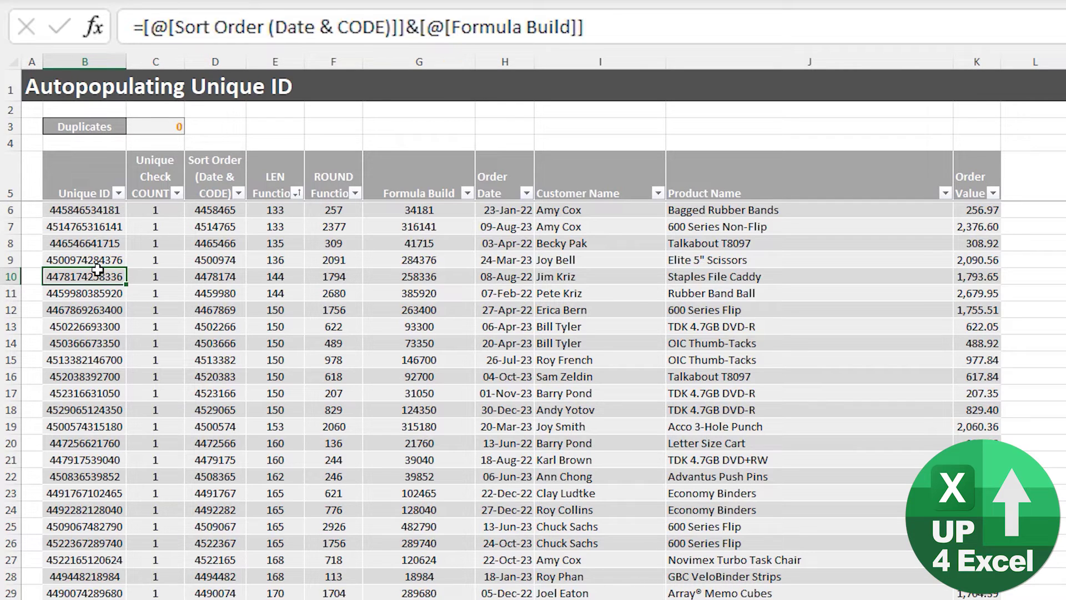
Wrap the Unique ID formula in MID, starting at character 2 and returning 6 characters: =MID([@[Sort Order (Date & CODE)]]&[@[Formula Build]],2,6).
left_click(76, 213)
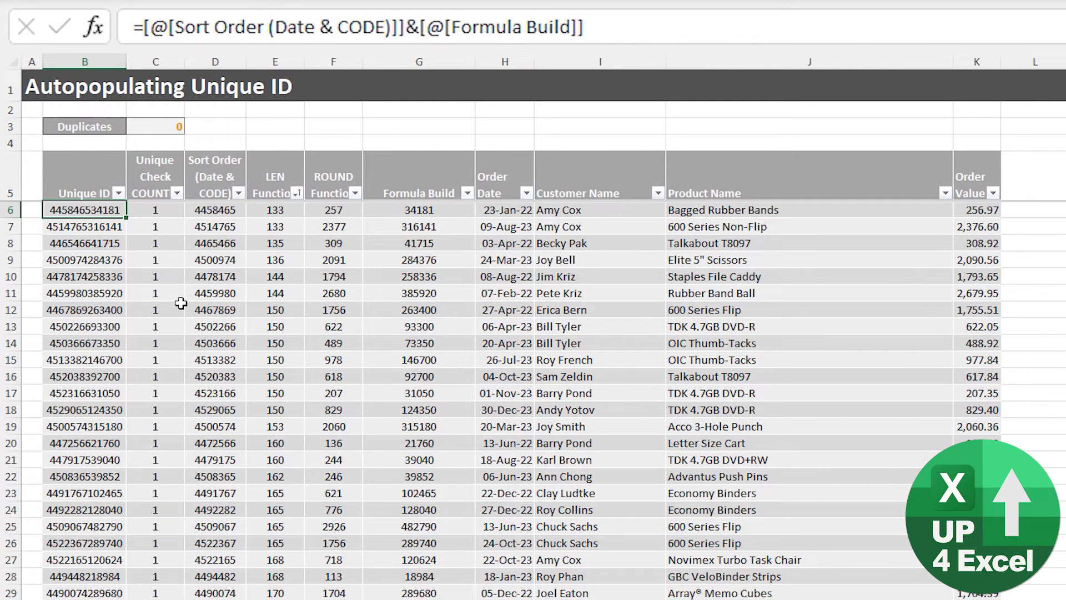
left_click(143, 26)
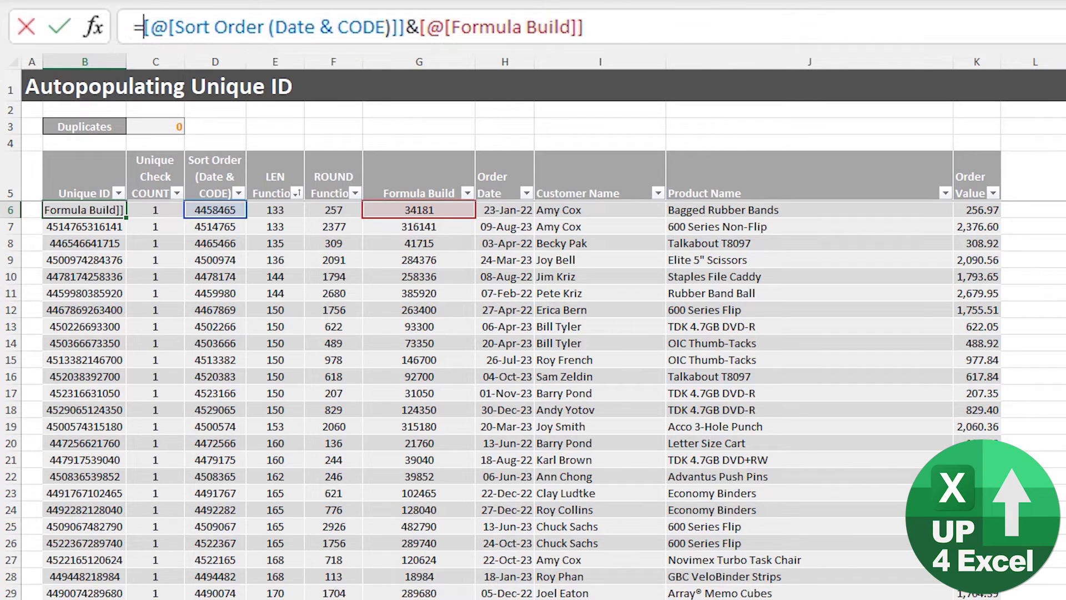
type("mid")
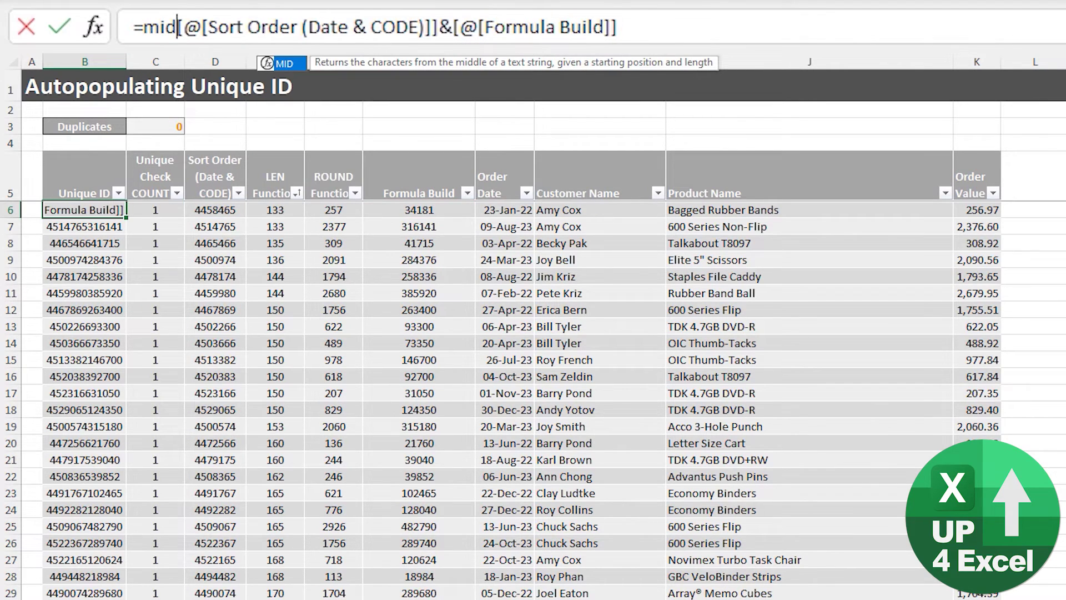
key("Tab")
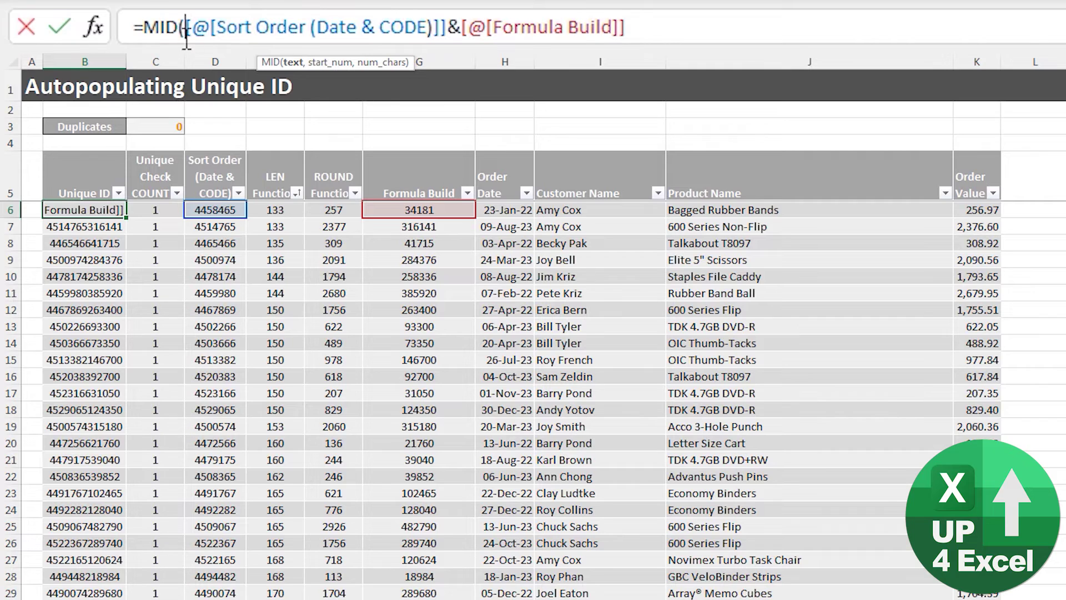
left_click(678, 26)
type(",2")
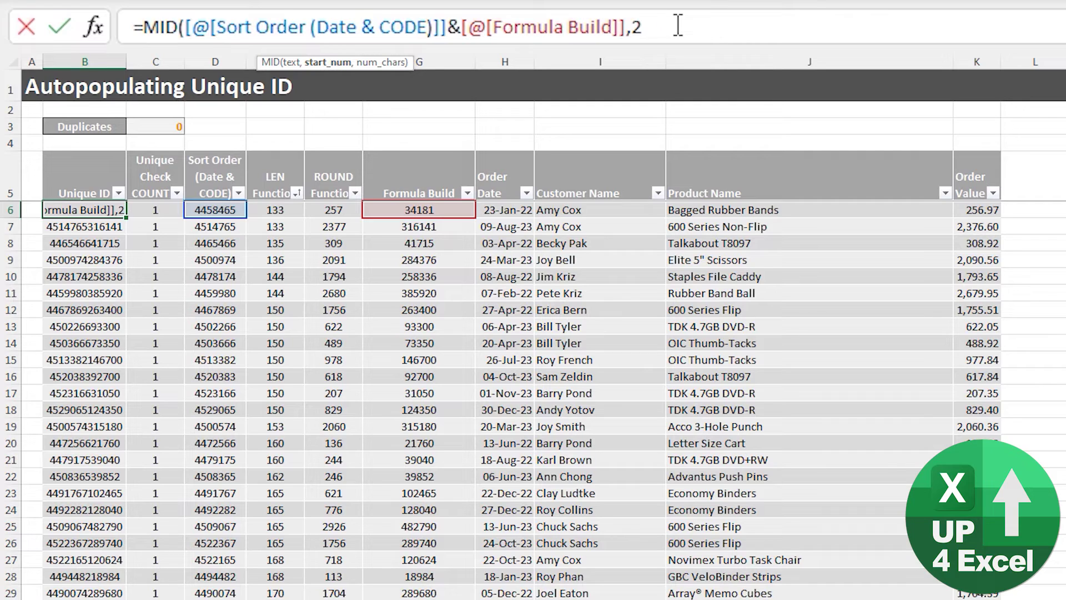
type(",")
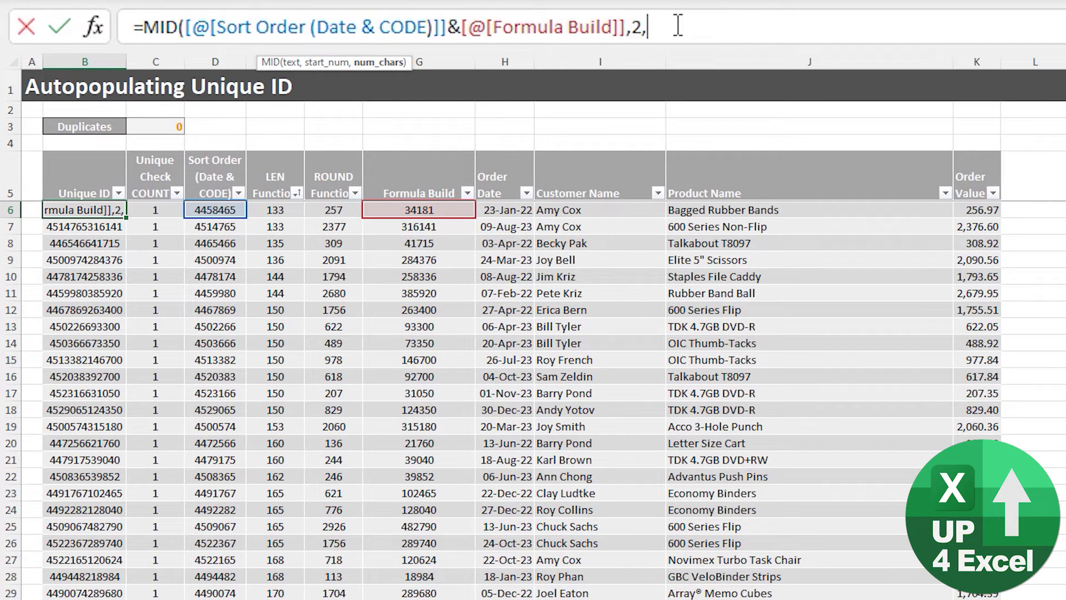
type("6)")
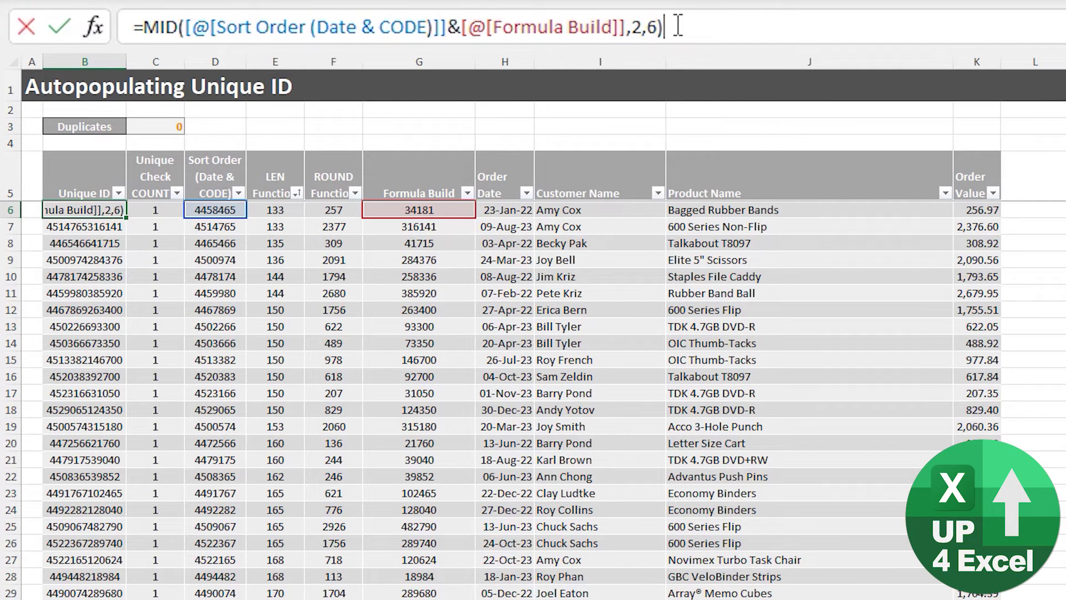
key("Return")
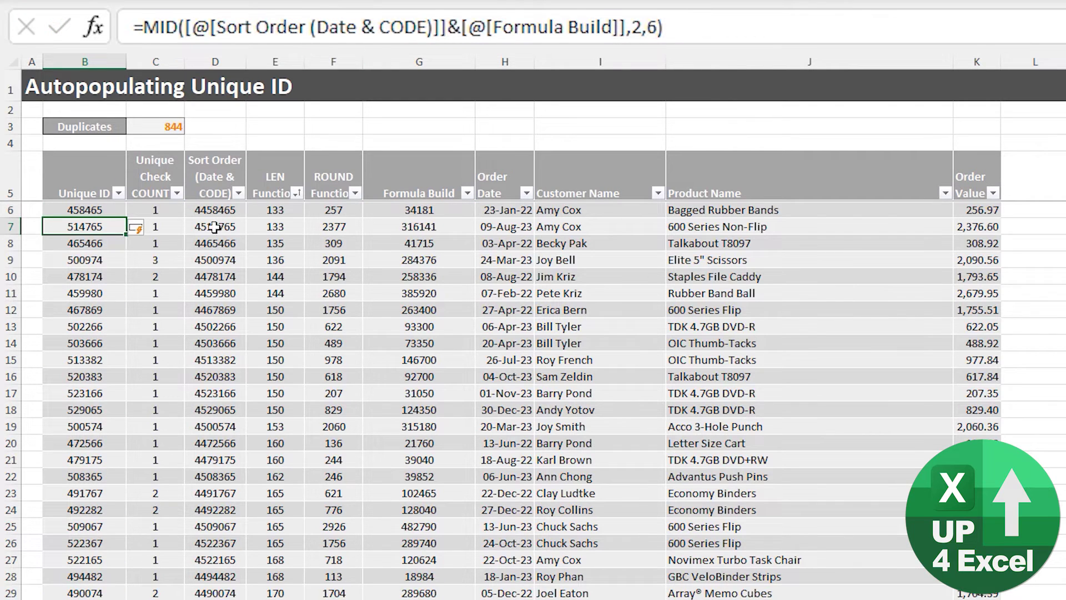
Compare the shortened Unique ID with the Sort Order column, and set the MID character count to 7.
left_click(215, 210)
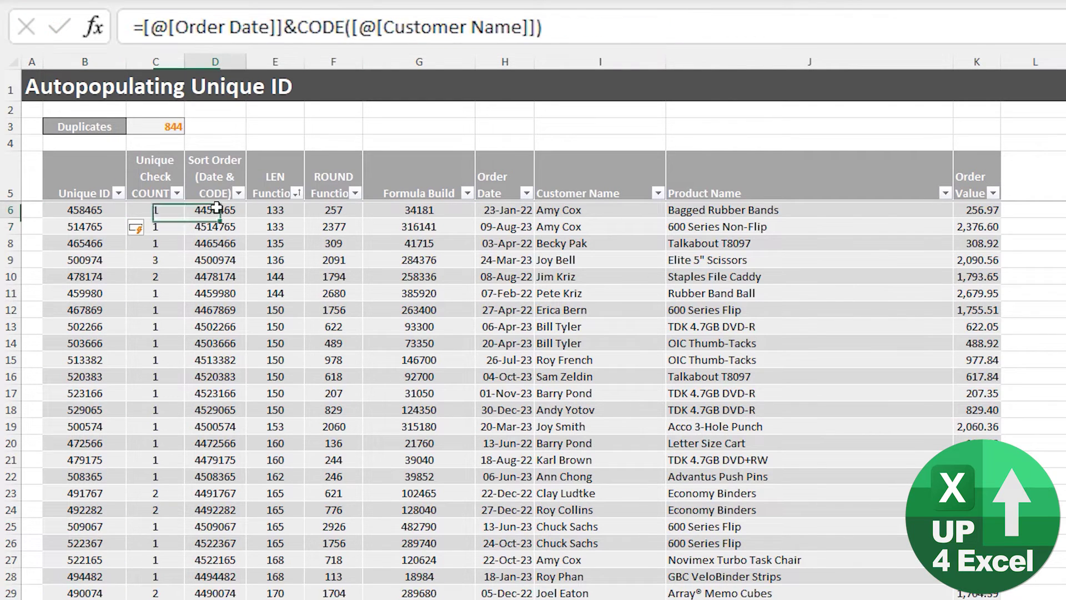
left_click(106, 211)
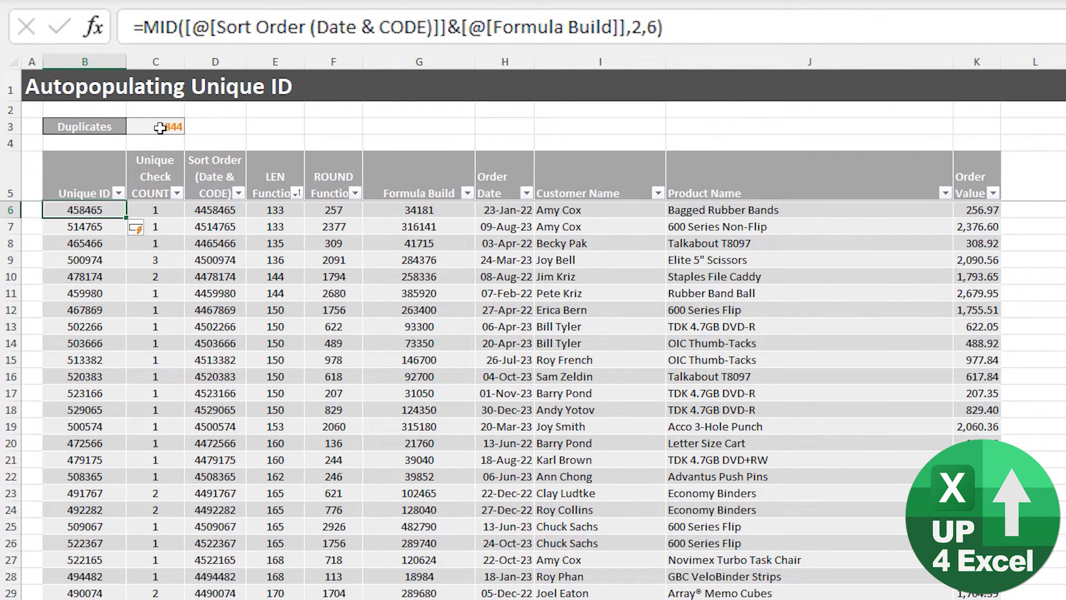
left_click(659, 28)
key("BackSpace")
type("7")
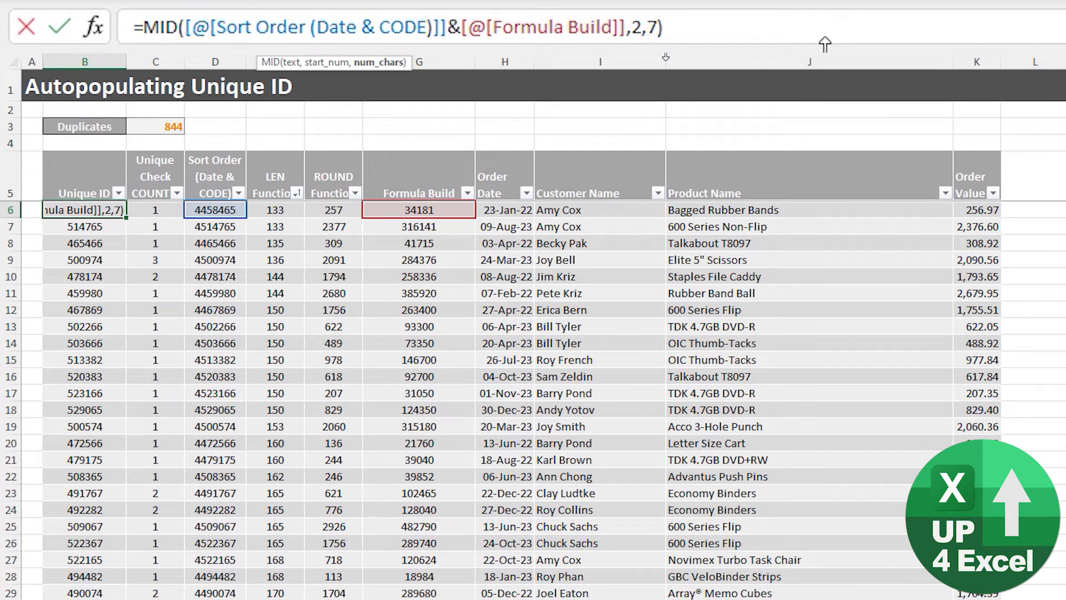
key("ctrl+Return")
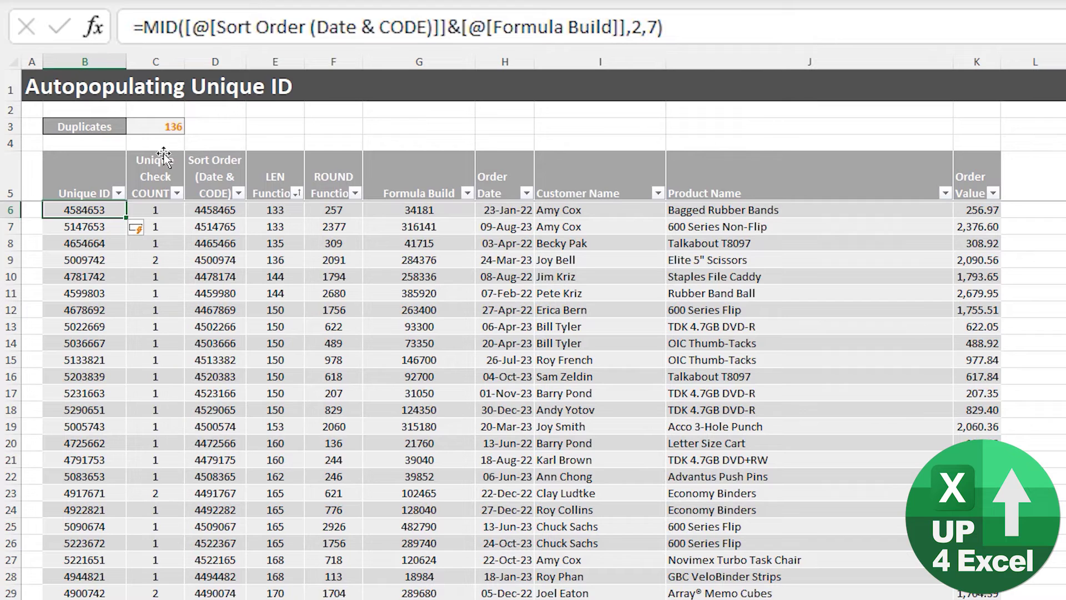
Raise the number of characters returned by MID in the Unique ID formula to 8.
left_click(646, 27)
key("Delete")
type("8")
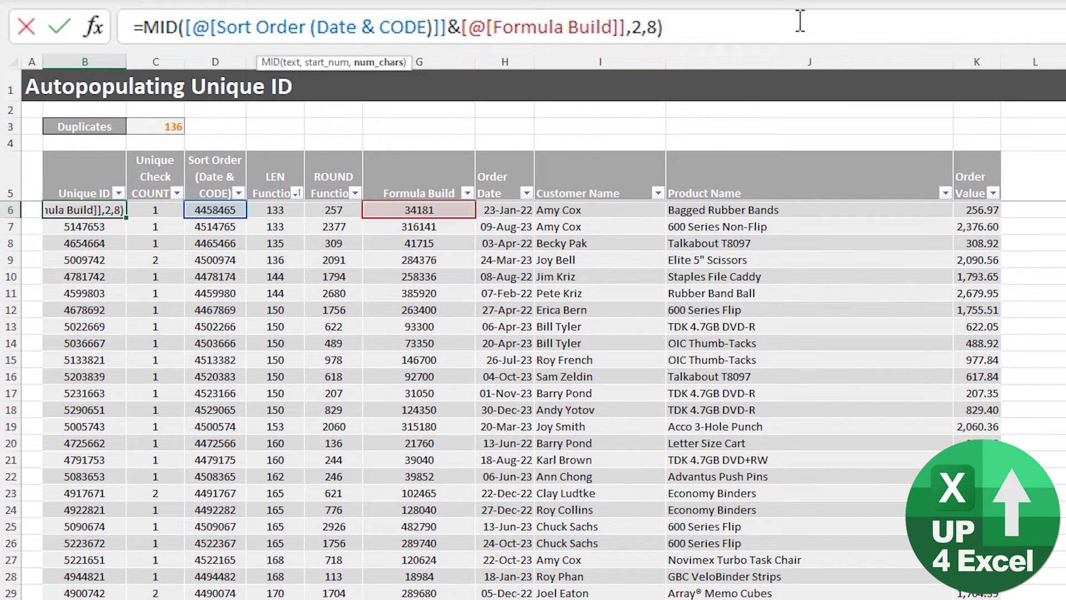
key("ctrl+Return")
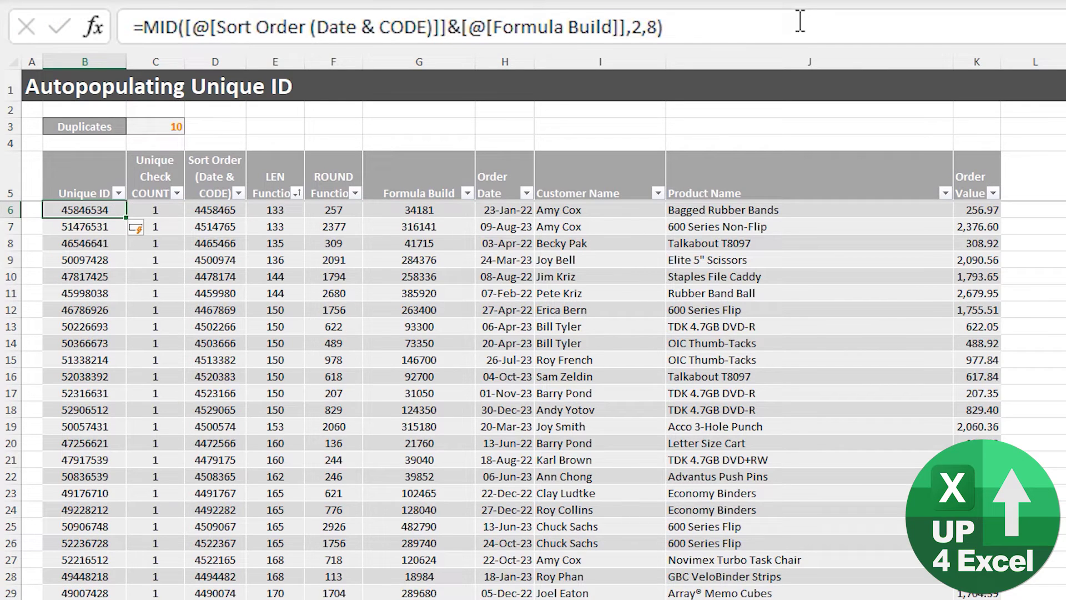
Set the MID length in the Unique ID formula to 9 characters.
left_click(659, 28)
key("BackSpace")
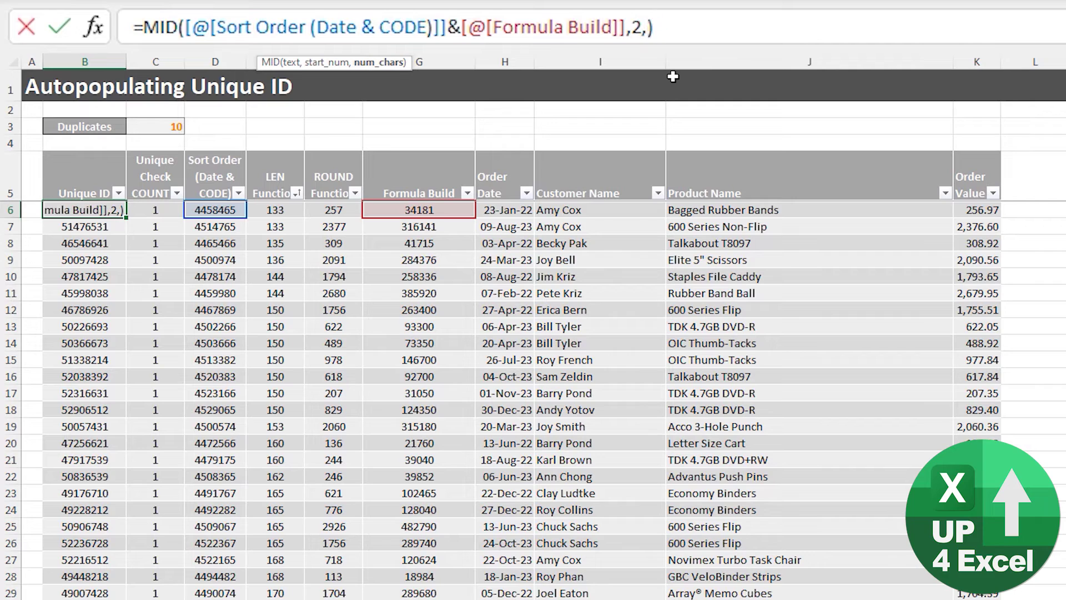
type("9")
key("Return")
key("Up")
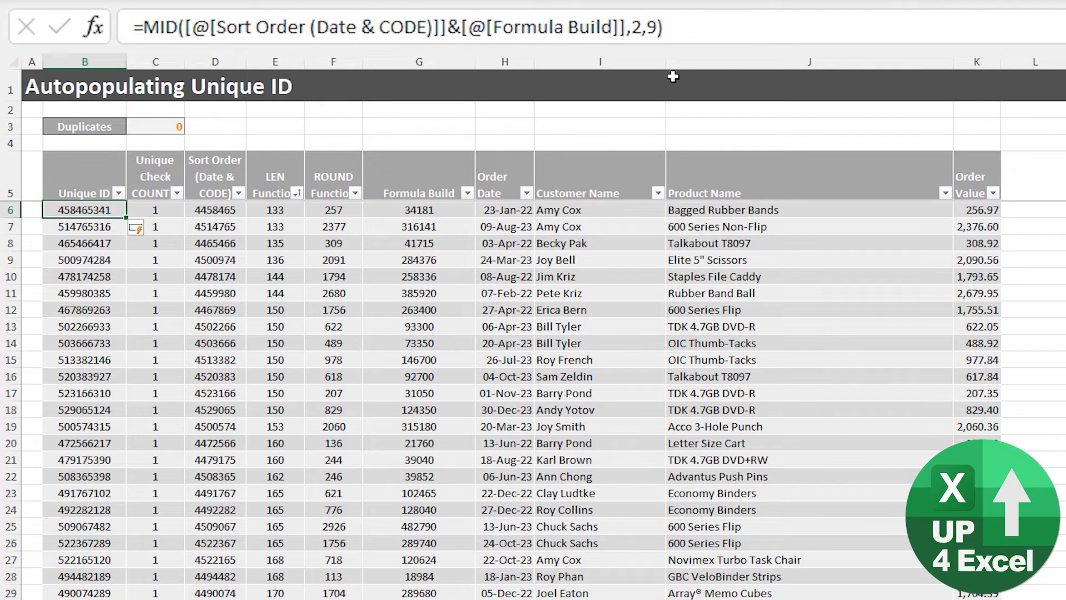
Set the MID length in the Unique ID formula to 10 characters.
left_click(659, 26)
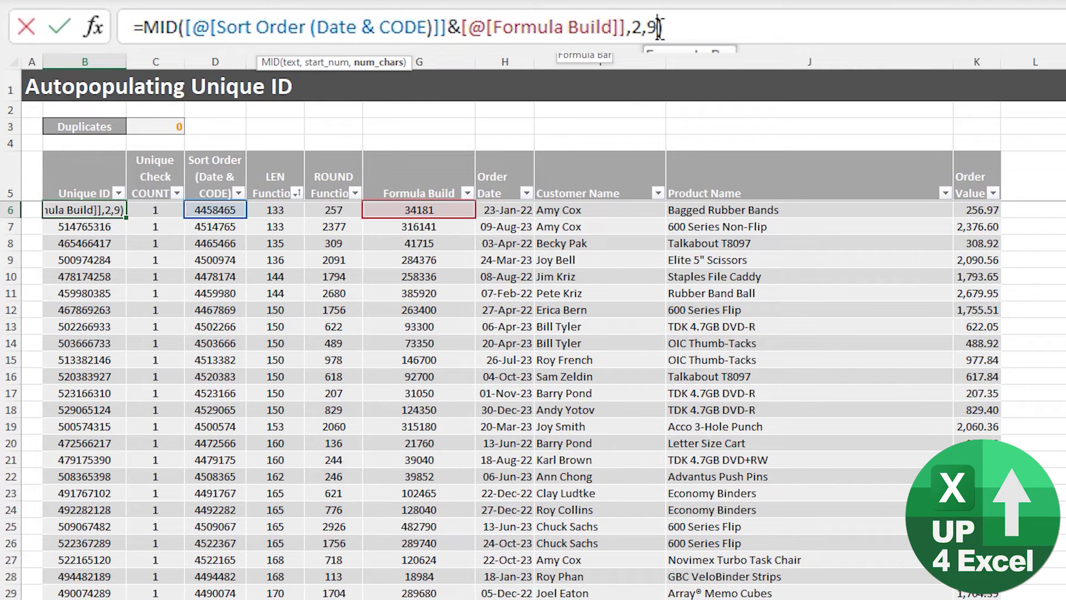
key("BackSpace")
type("10")
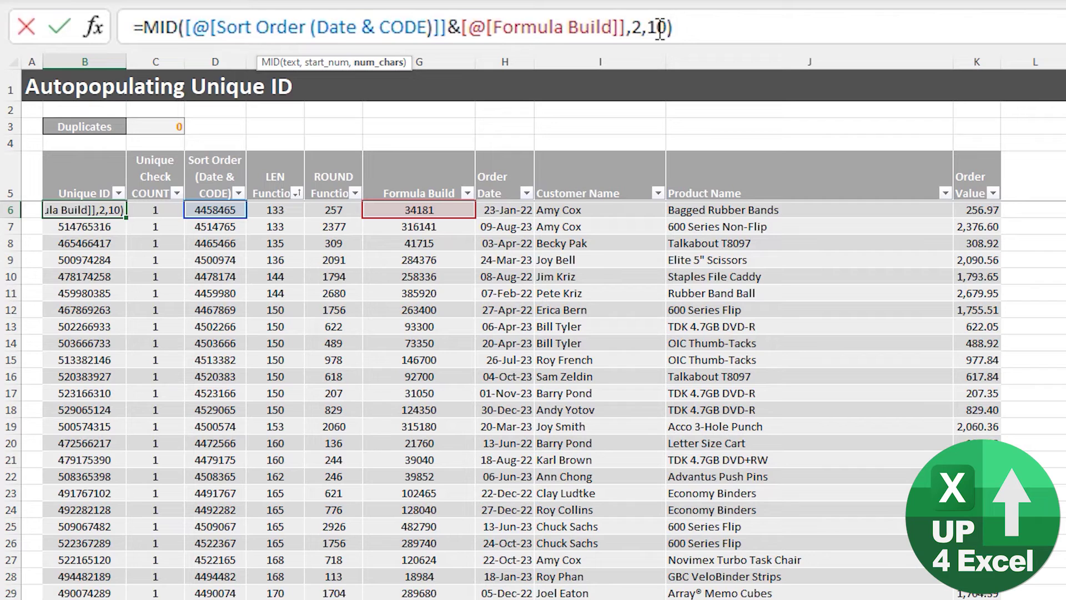
key("Return")
key("Up")
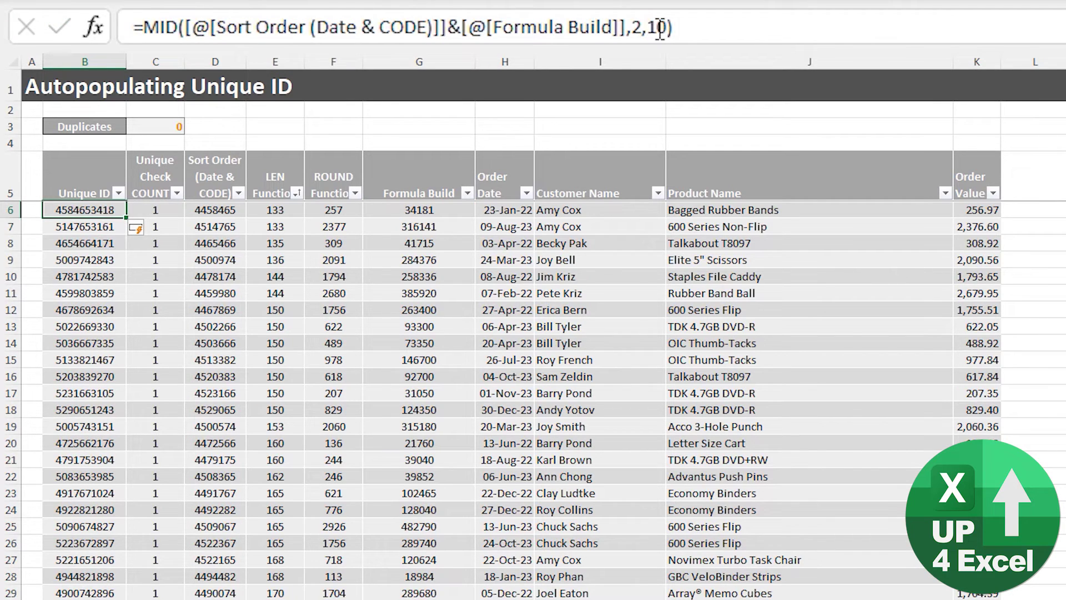
Prefix the Unique ID formula with the text UID, giving ="UID"&MID([@[Sort Order (Date & CODE)]]&[@[Formula Build]],2,10).
left_click(148, 27)
type("\"UID")
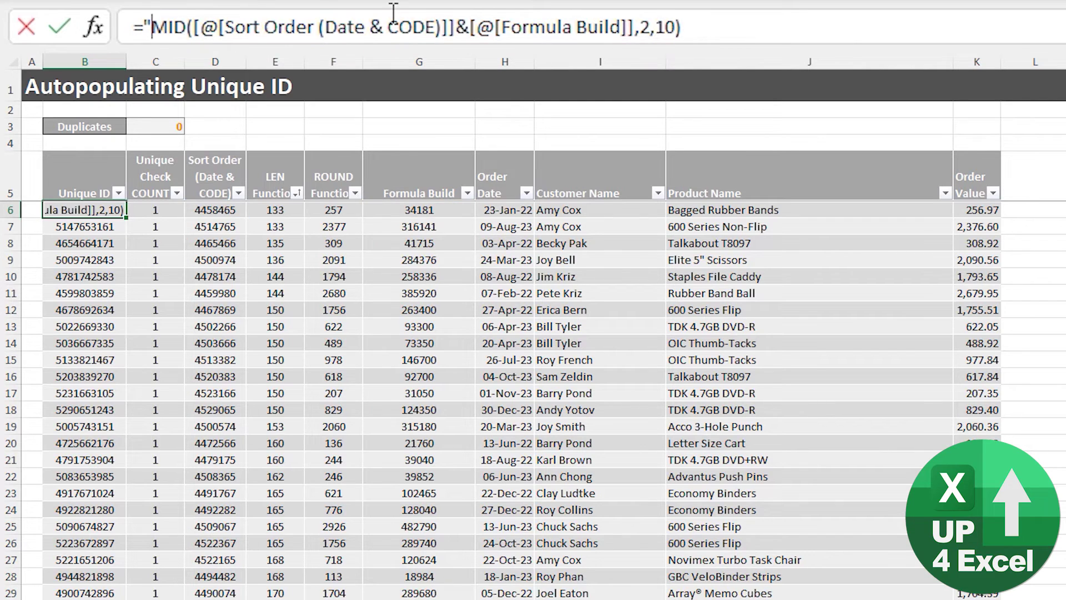
type("\"")
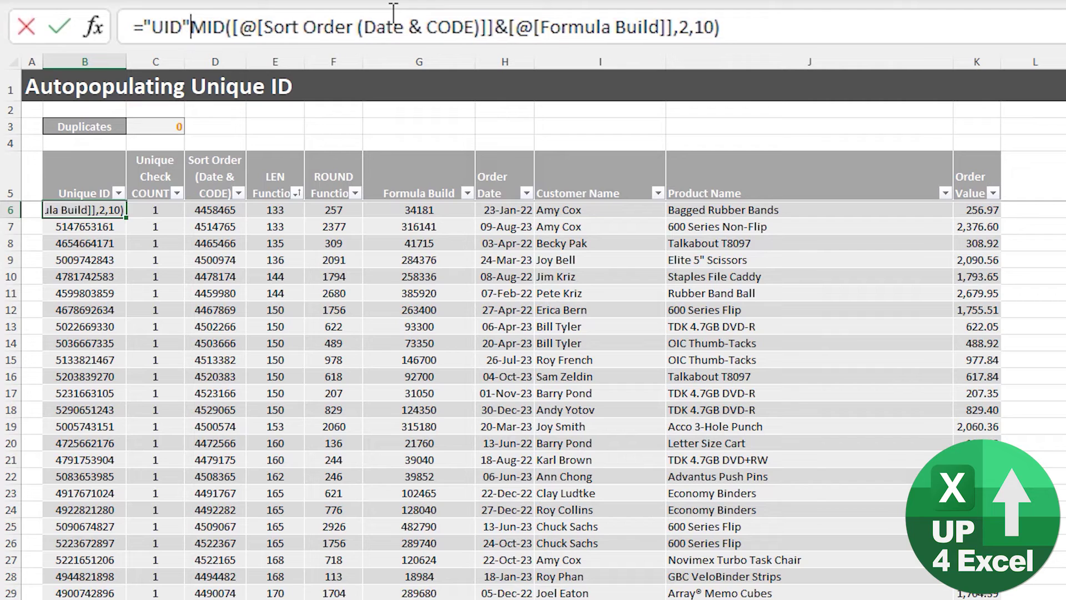
type("&")
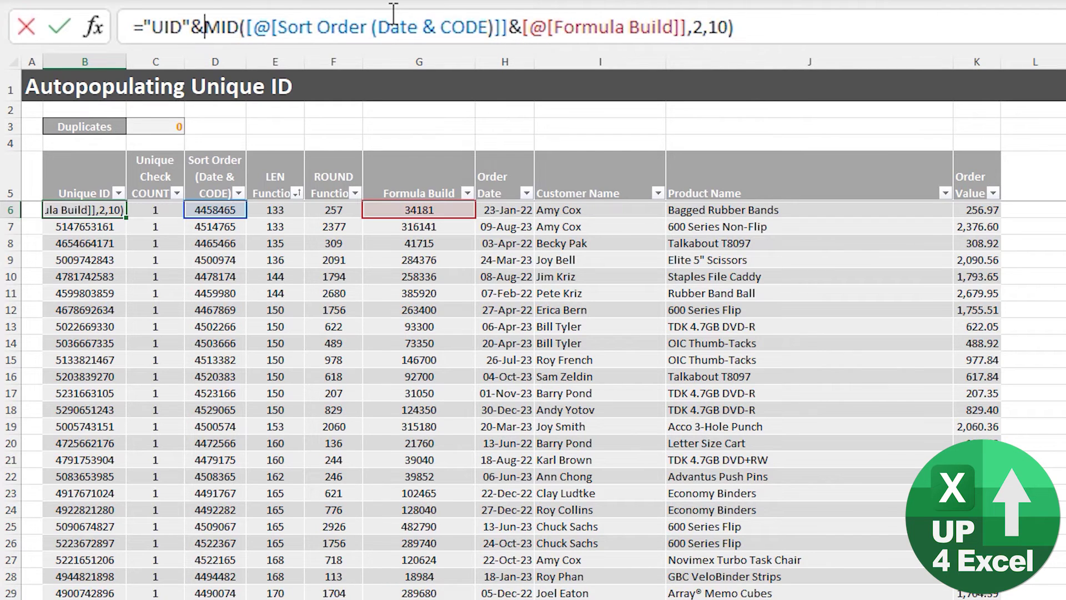
key("Return")
key("Up")
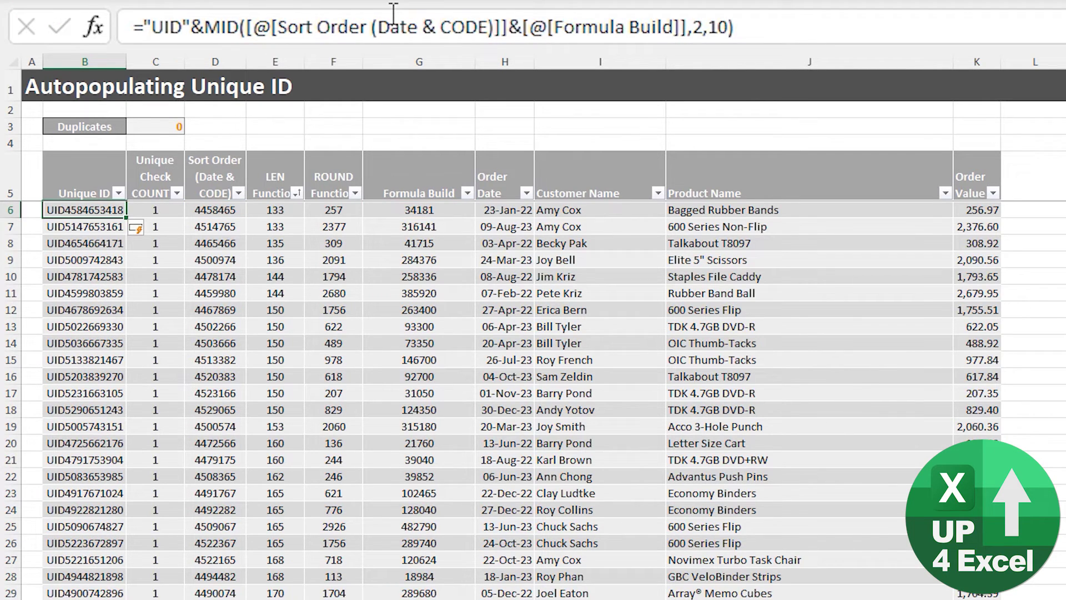
key("Down")
key("Down")
key("Down")
key("Down")
key("Down")
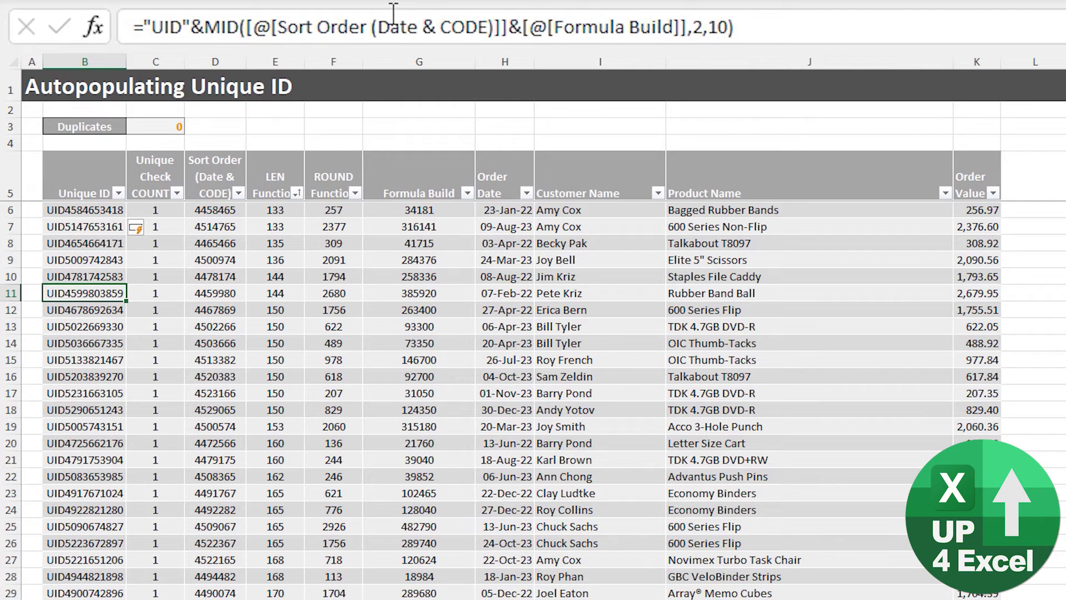
key("Right")
key("Right")
key("Left")
key("Left")
key("Right")
key("Right")
key("Left")
key("Left")
Copy the New Data rows, paste them directly below the Unique ID table starting in the Order Date column, and check the Duplicates total.
left_click(294, 598)
key("ctrl+c")
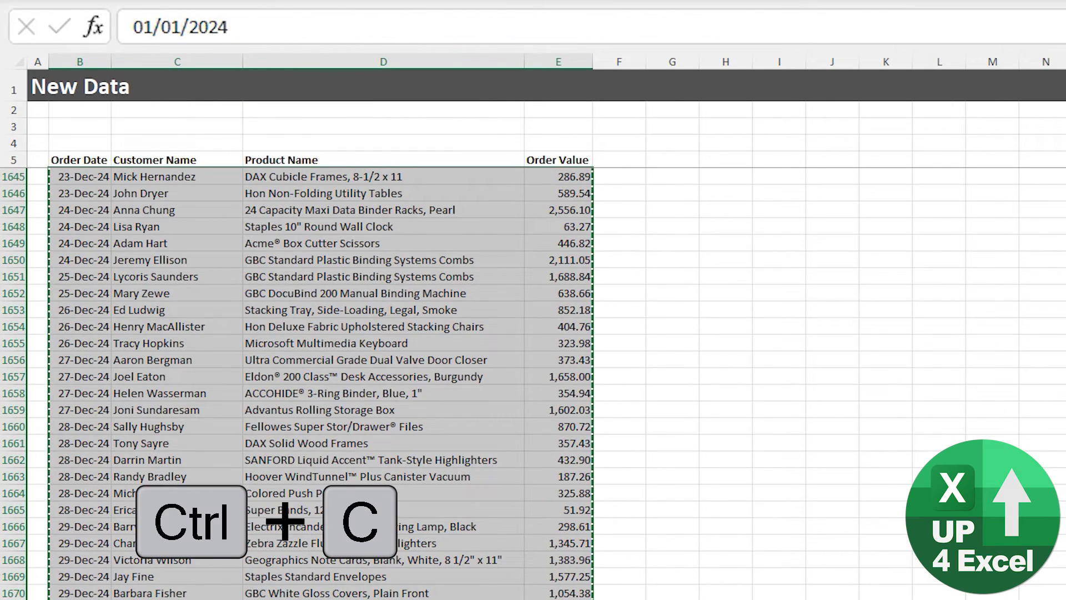
left_click(289, 599)
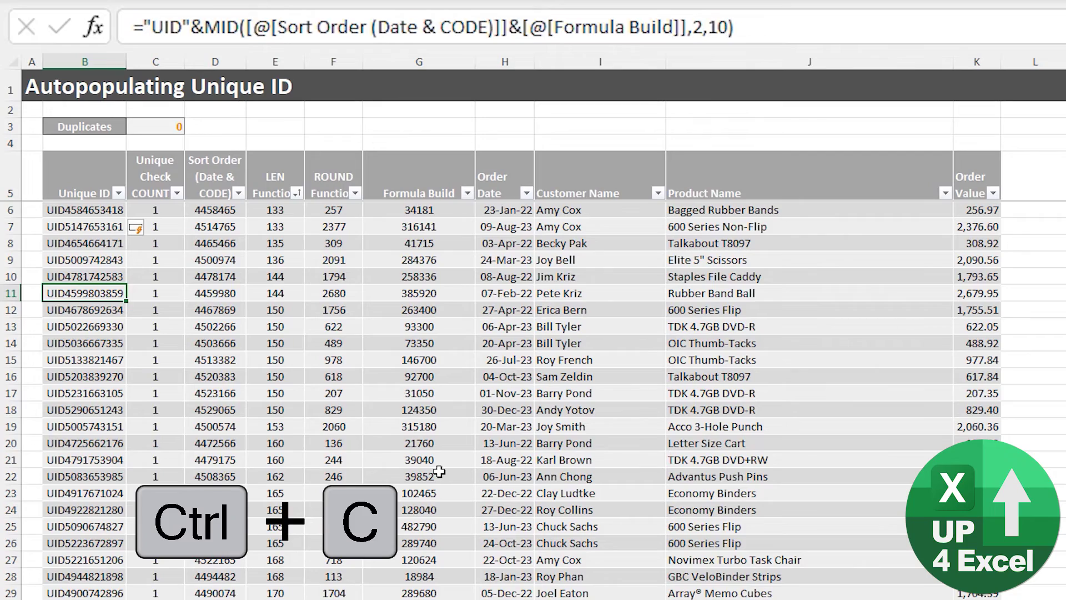
key("ctrl+Down")
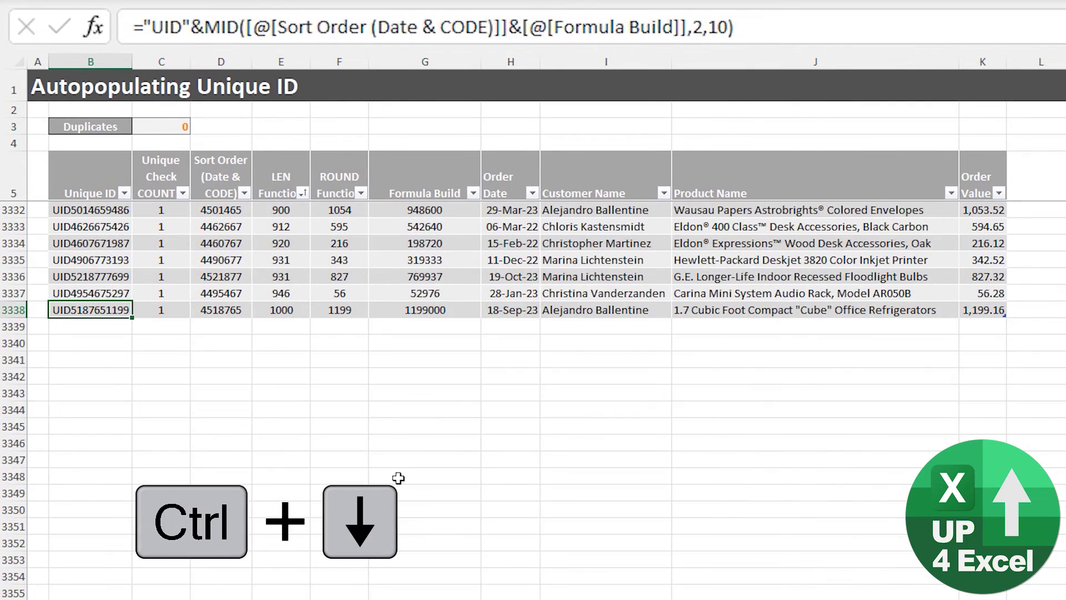
left_click(505, 326)
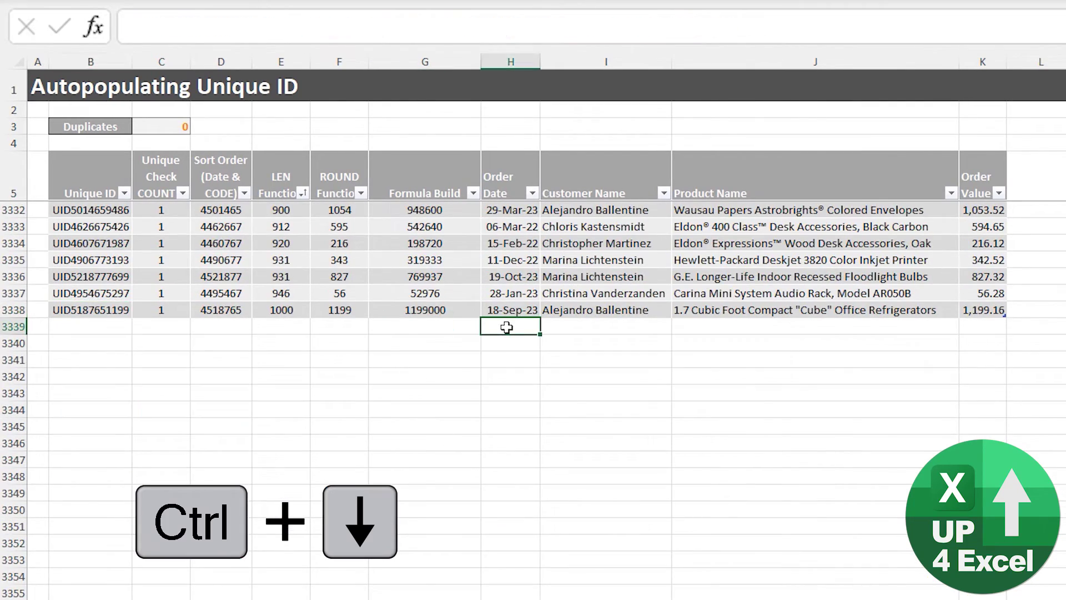
right_click(505, 326)
left_click(573, 433)
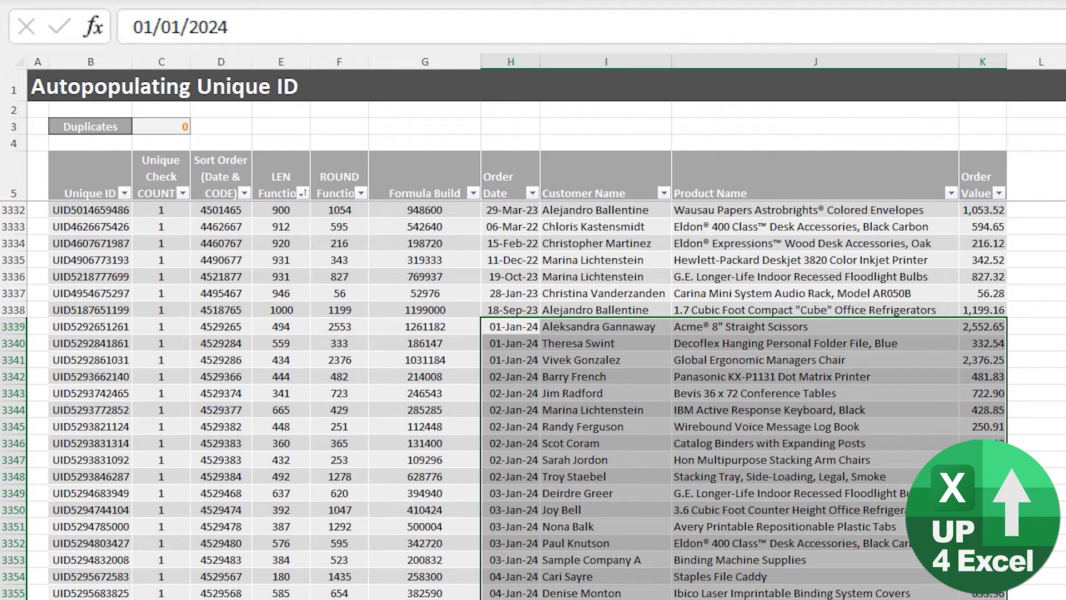
left_click(159, 129)
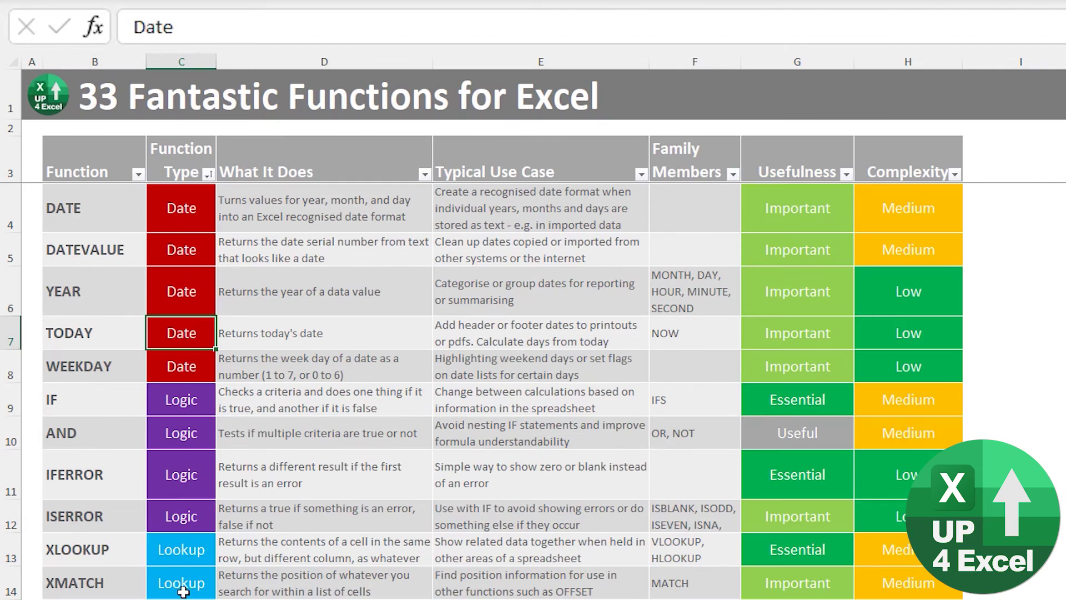
Browse the 33 Fantastic Functions and All Excel Functions reference lists.
scroll(275, 475, "down", 2)
scroll(276, 476, "down", 7)
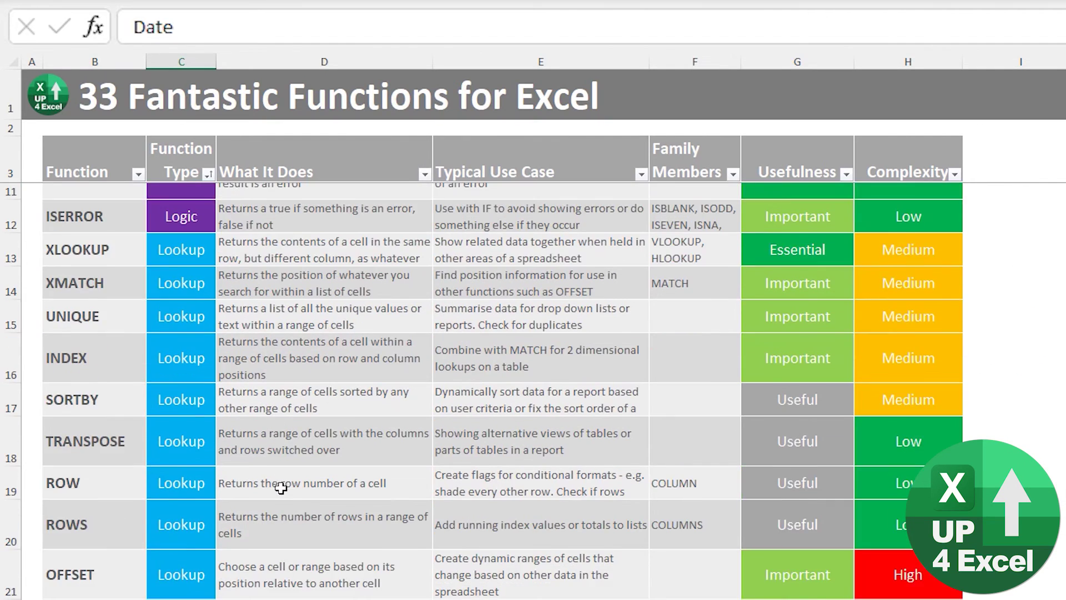
scroll(281, 502, "up", 3)
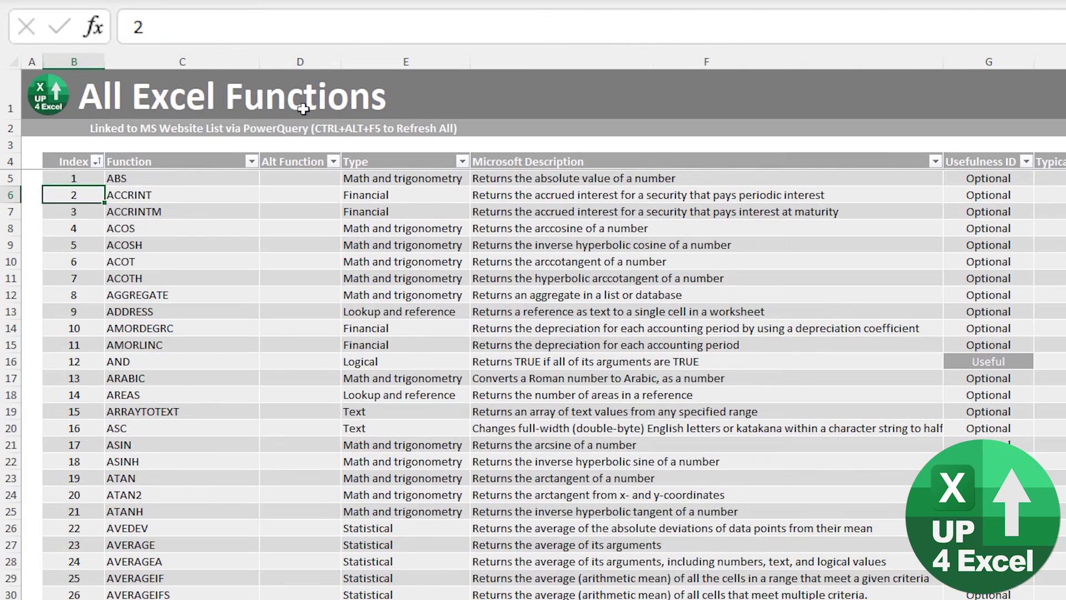
scroll(342, 288, "down", 17)
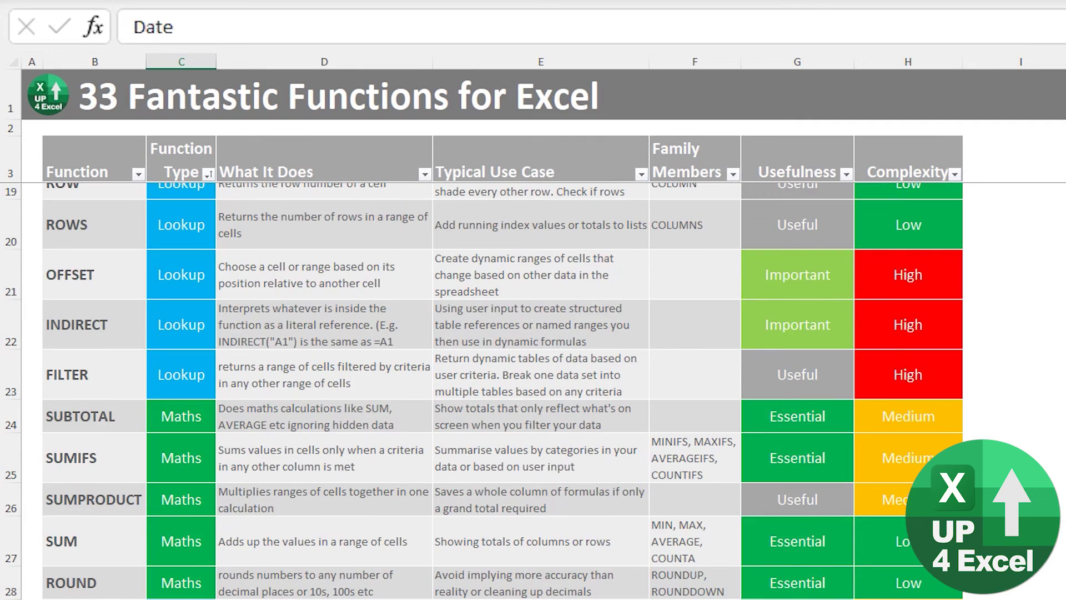
scroll(500, 389, "up", 4)
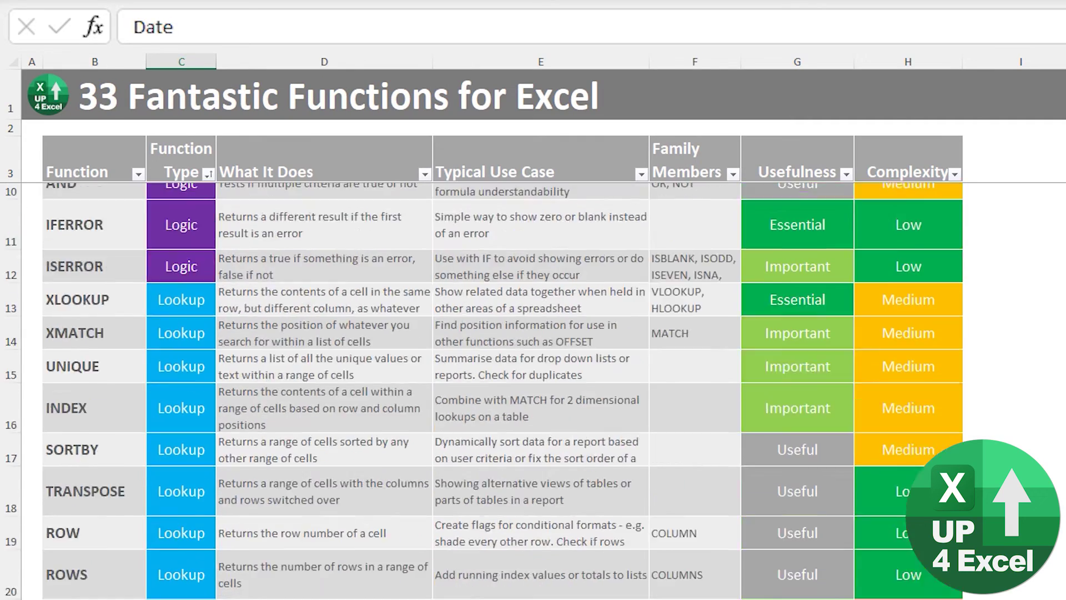
scroll(500, 389, "up", 2)
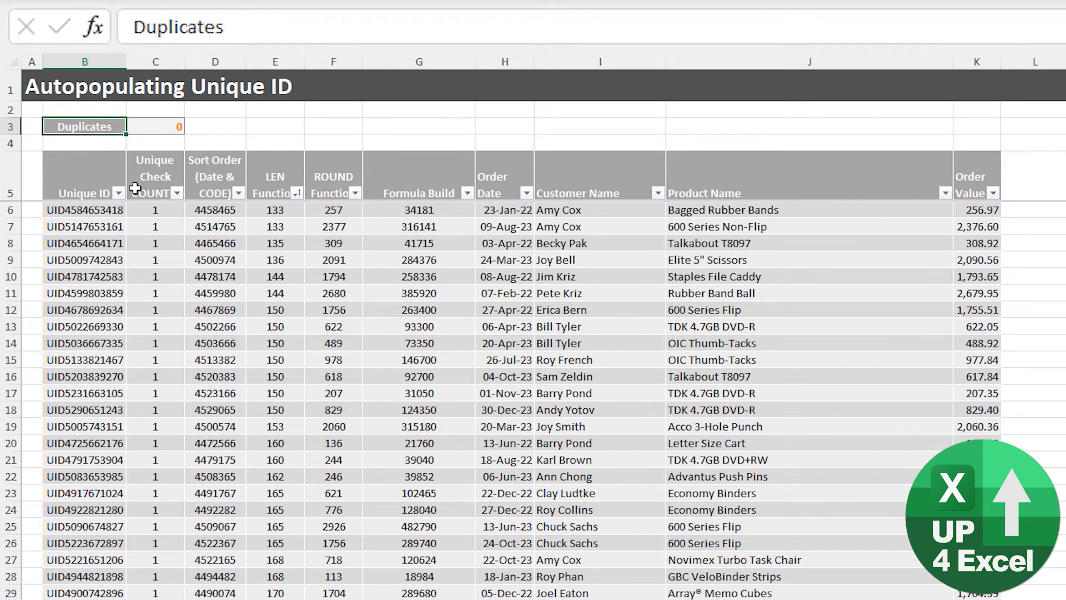
Examine the column formulas of the Unique ID table, including the Unique Check COUNTIF and the Unique ID MID formula.
left_click(167, 173)
left_click(216, 160)
left_click(275, 175)
left_click(332, 209)
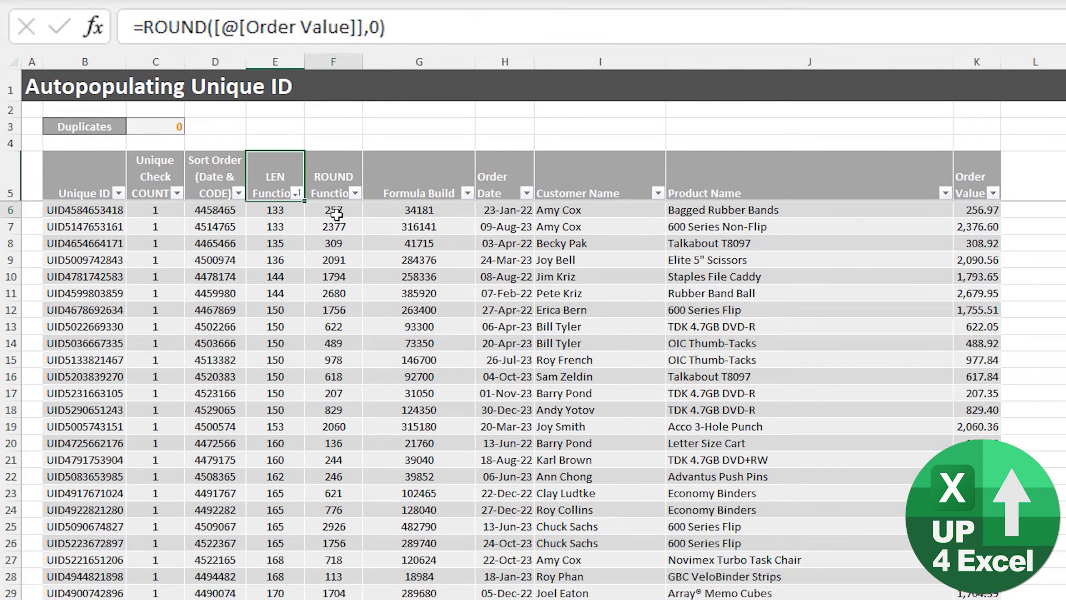
left_click(237, 241)
left_click(289, 244)
left_click(170, 244)
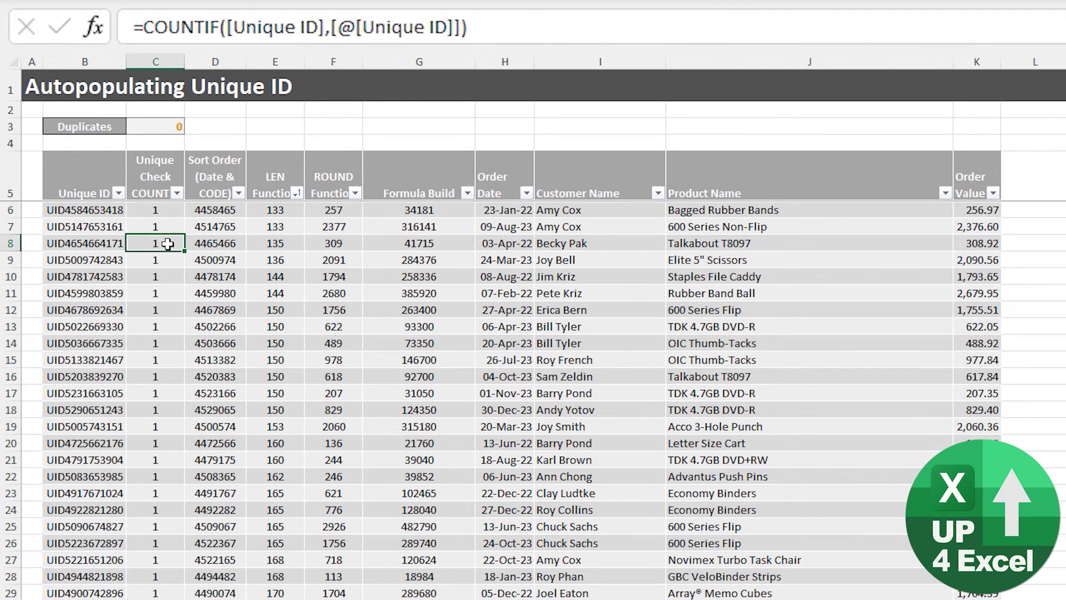
left_click(89, 242)
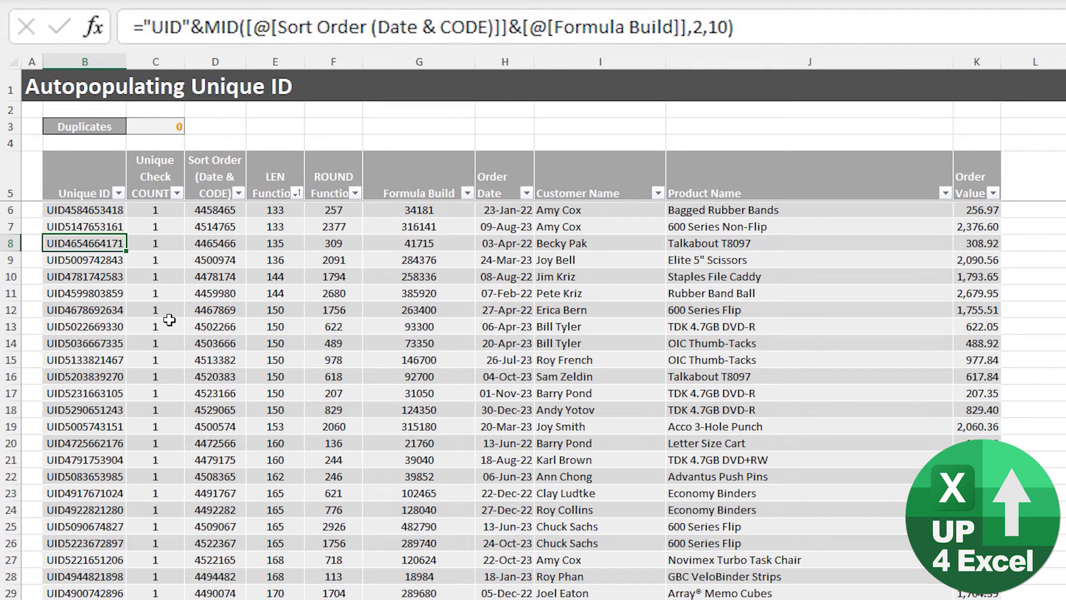
left_click(221, 259)
left_click(99, 246)
Insert a blank row directly above the Unique ID table's header row.
left_click(7, 172)
right_click(7, 172)
left_click(83, 338)
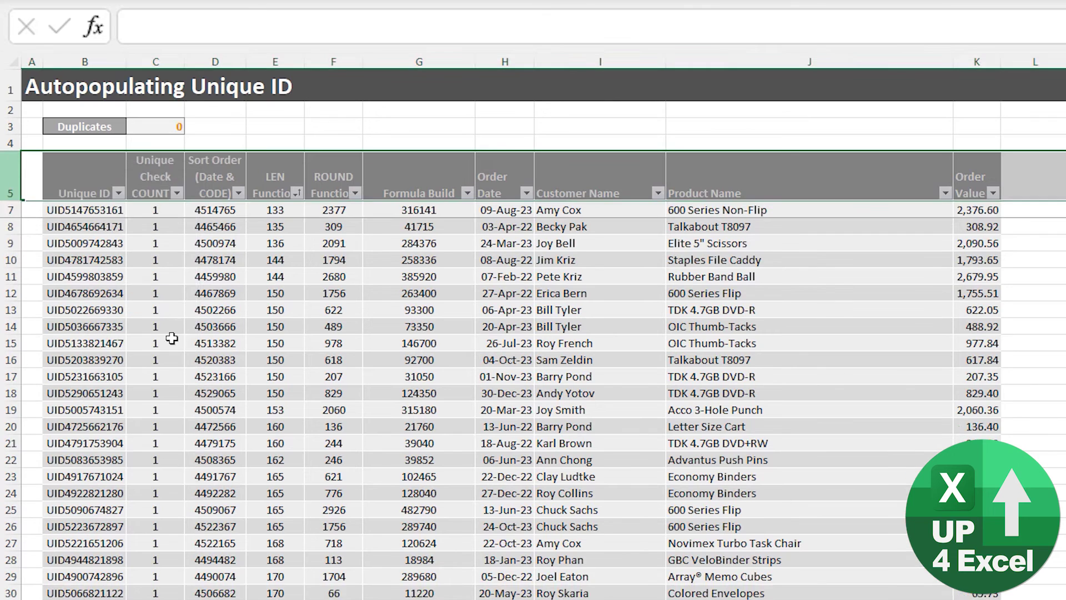
left_click(94, 161)
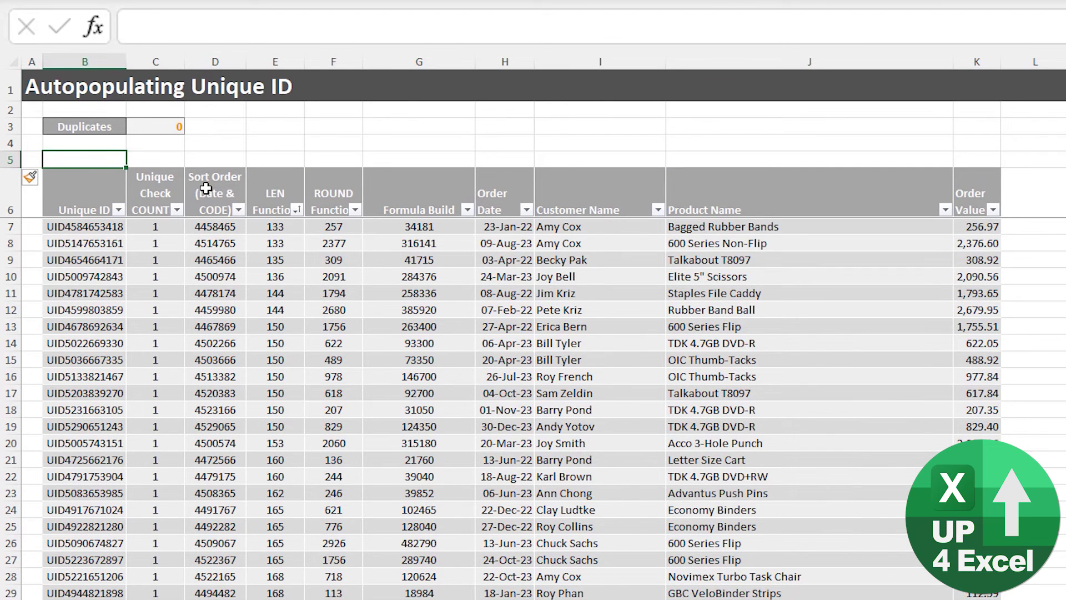
Start a COUNT formula in cell B4 that references the whole column tblUniqueID[Unique ID].
key("Right")
key("Down")
key("Down")
key("Up")
key("Up")
key("Up")
key("Left")
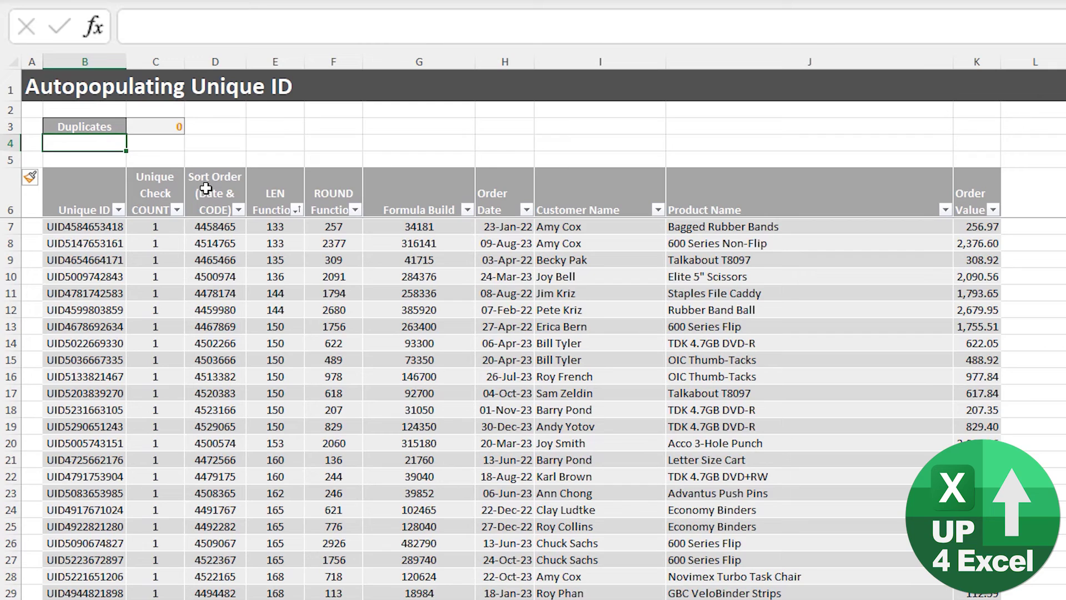
type("=")
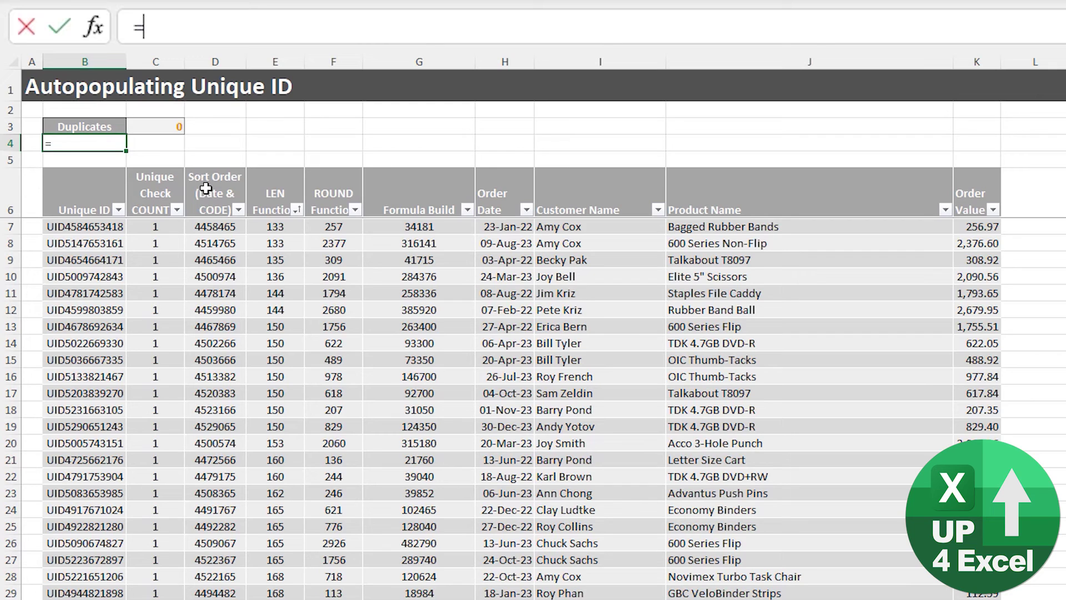
type("ciou")
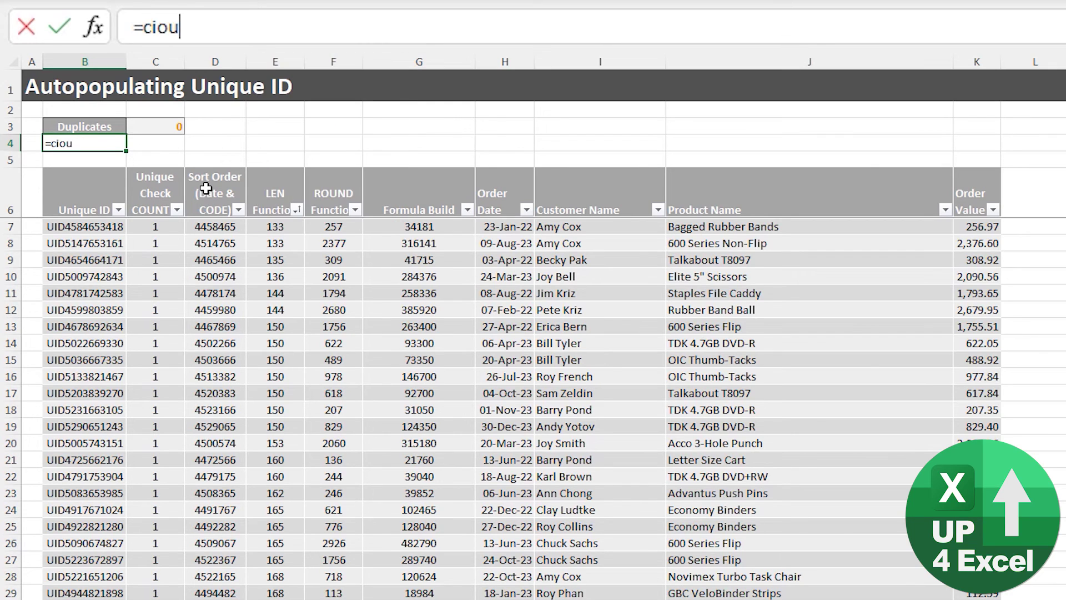
key("BackSpace")
key("BackSpace")
key("BackSpace")
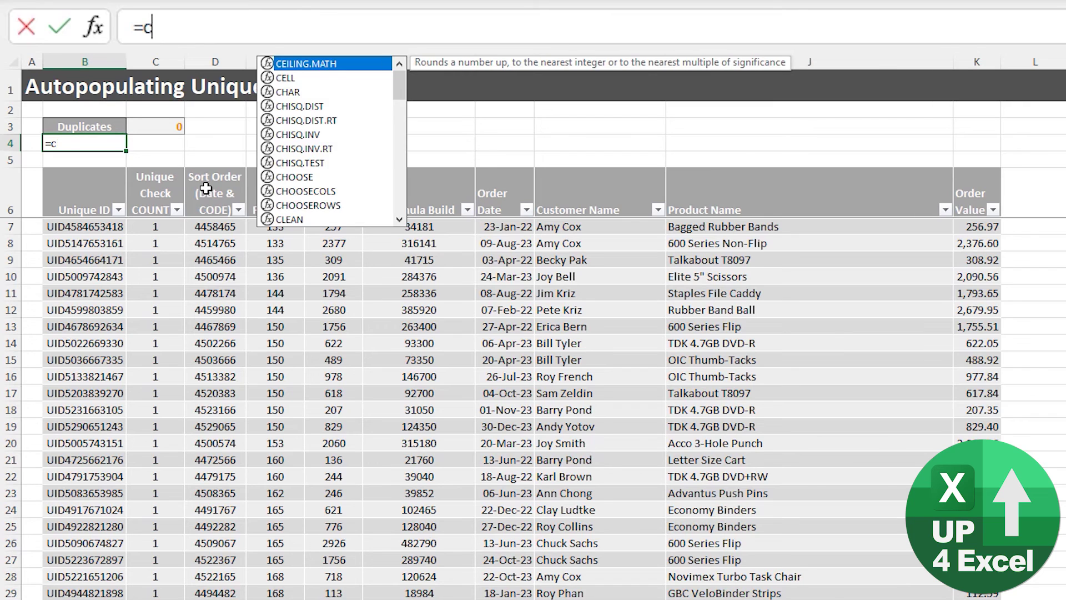
type("oun")
key("Tab")
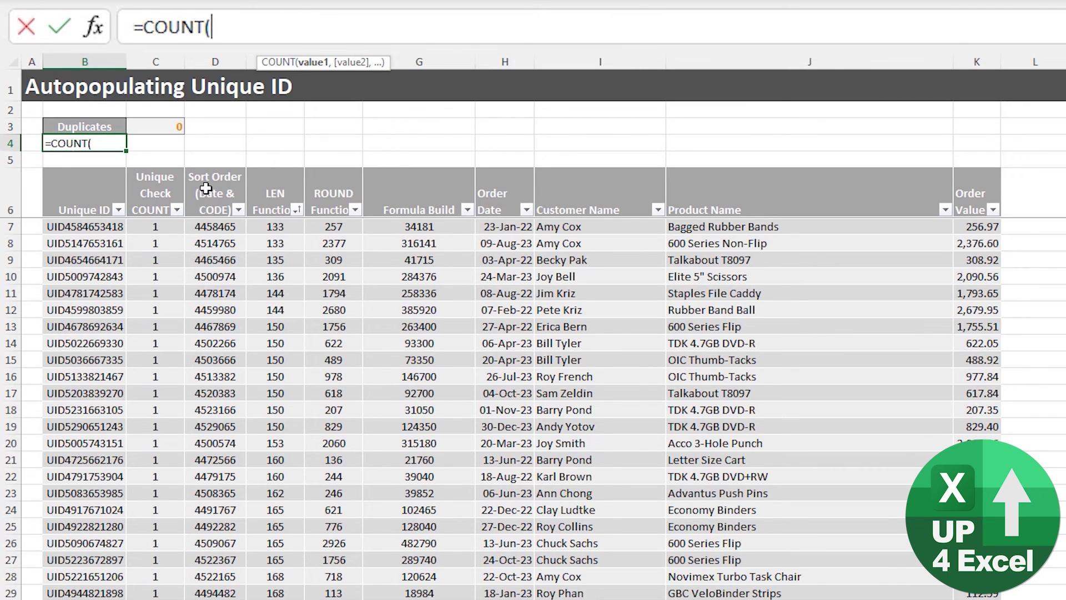
key("Down")
key("Down")
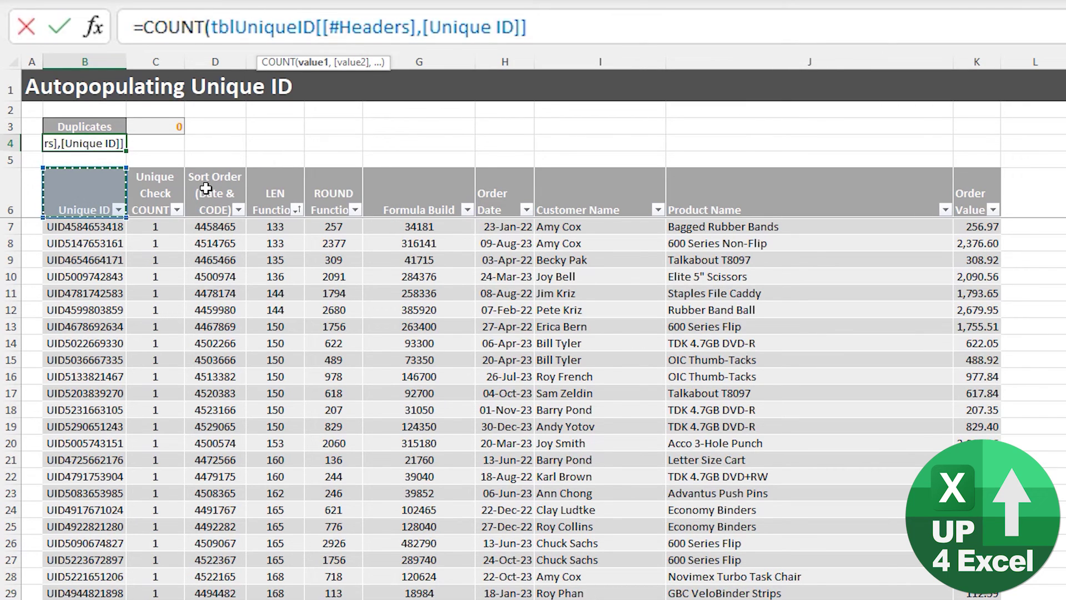
left_click(110, 168)
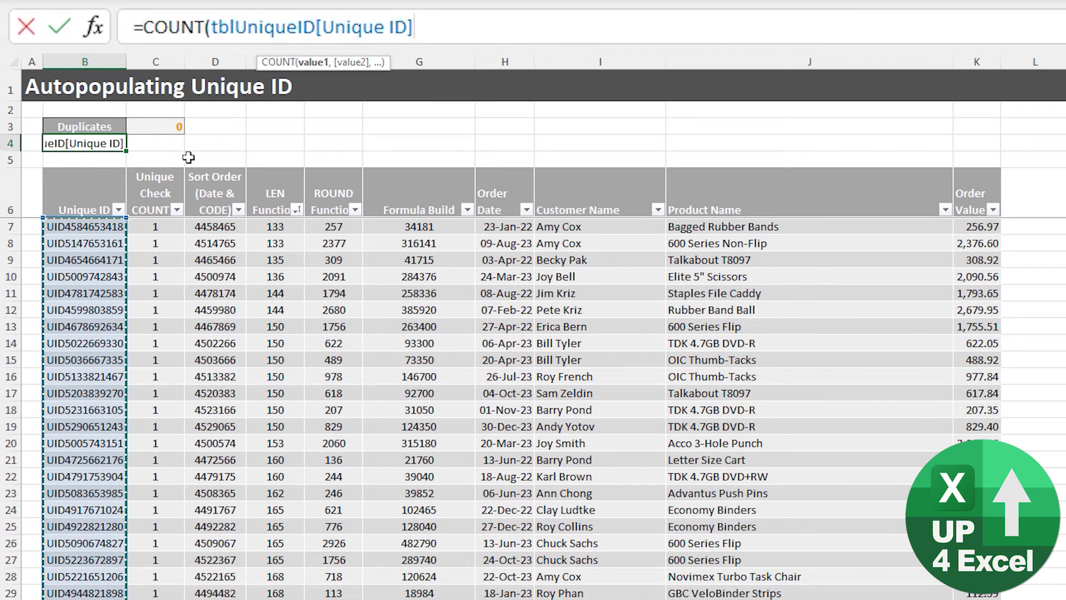
Change the function in cell B4 to COUNTA and complete the formula as =COUNTA(tblUniqueID[Unique ID]).
left_click(203, 27)
type("a")
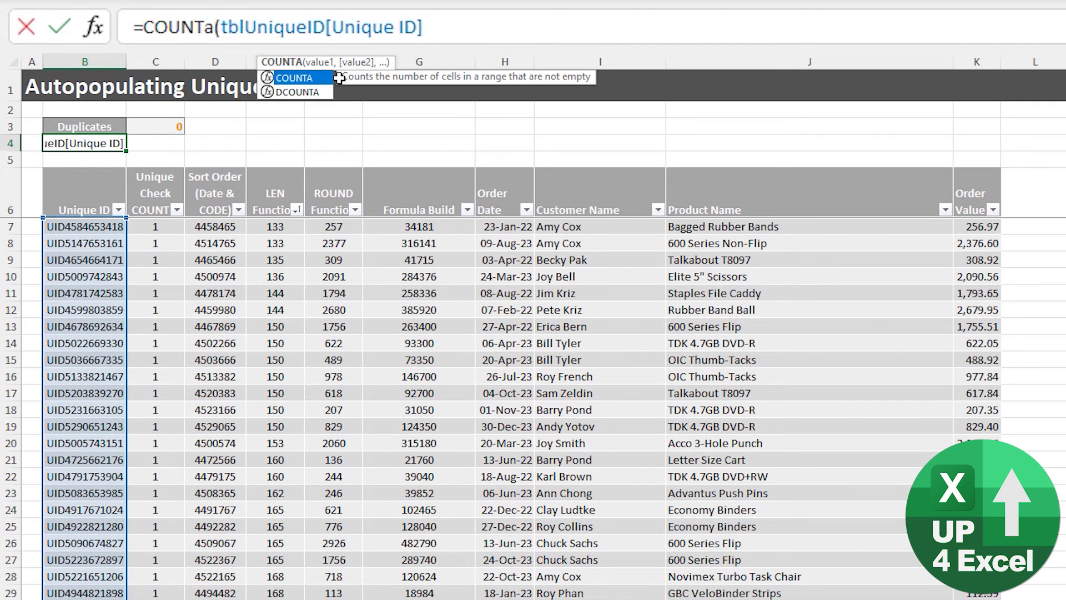
key("BackSpace")
type("A")
left_click(498, 23)
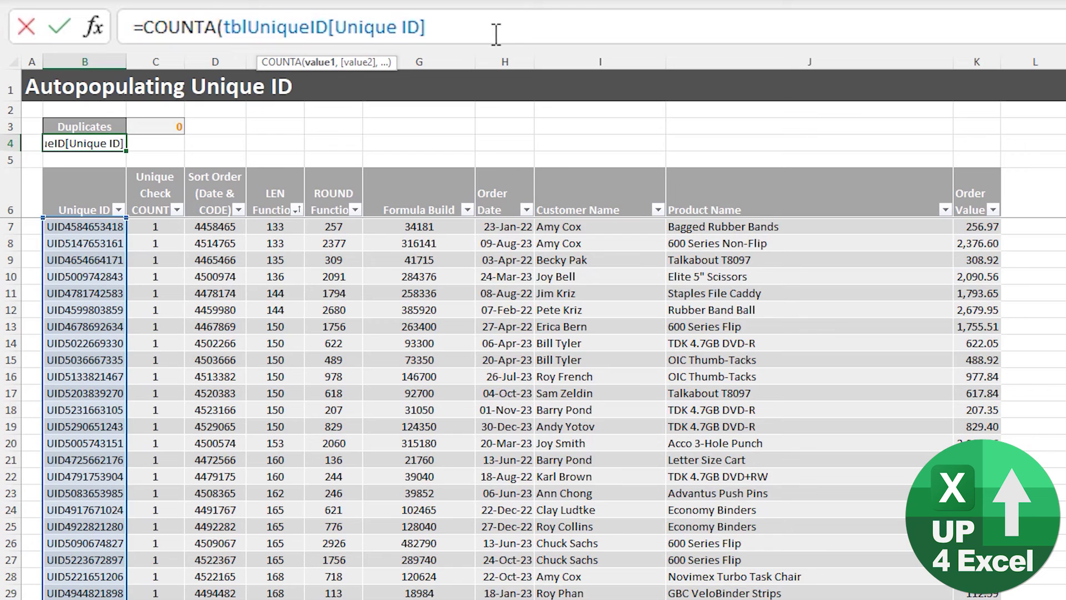
type(")")
key("Return")
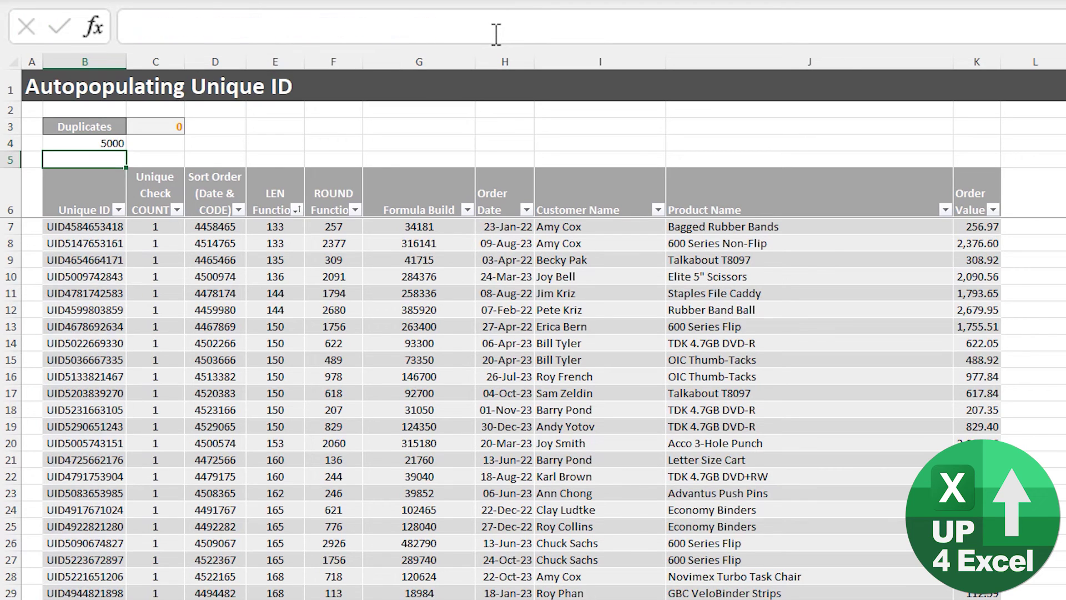
Extend the formula in cell B4 with a subtraction of a second COUNTA function.
key("Up")
left_click(492, 34)
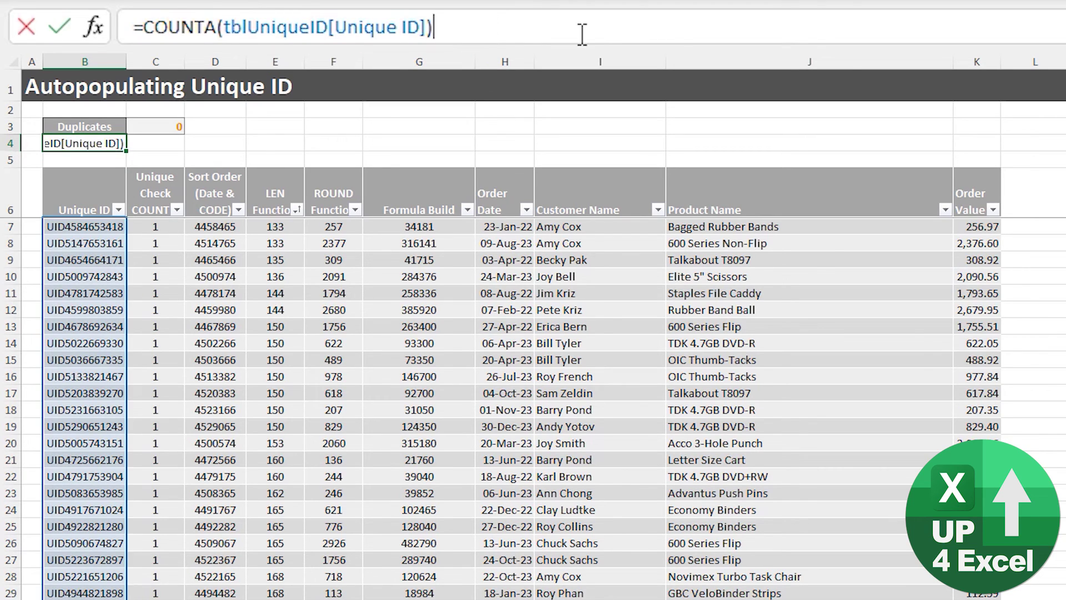
type("-")
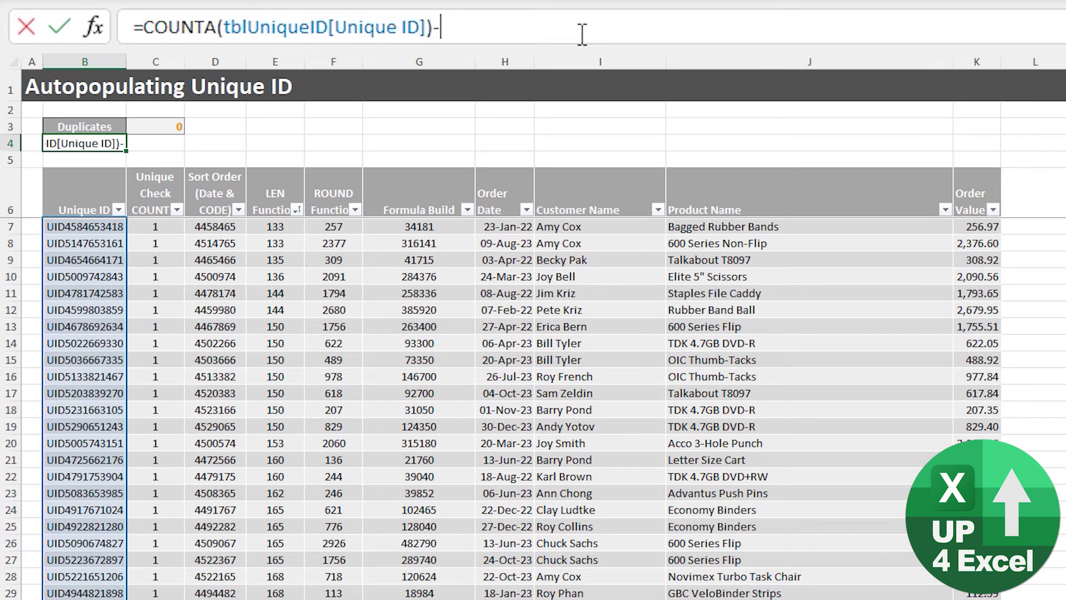
type("coun")
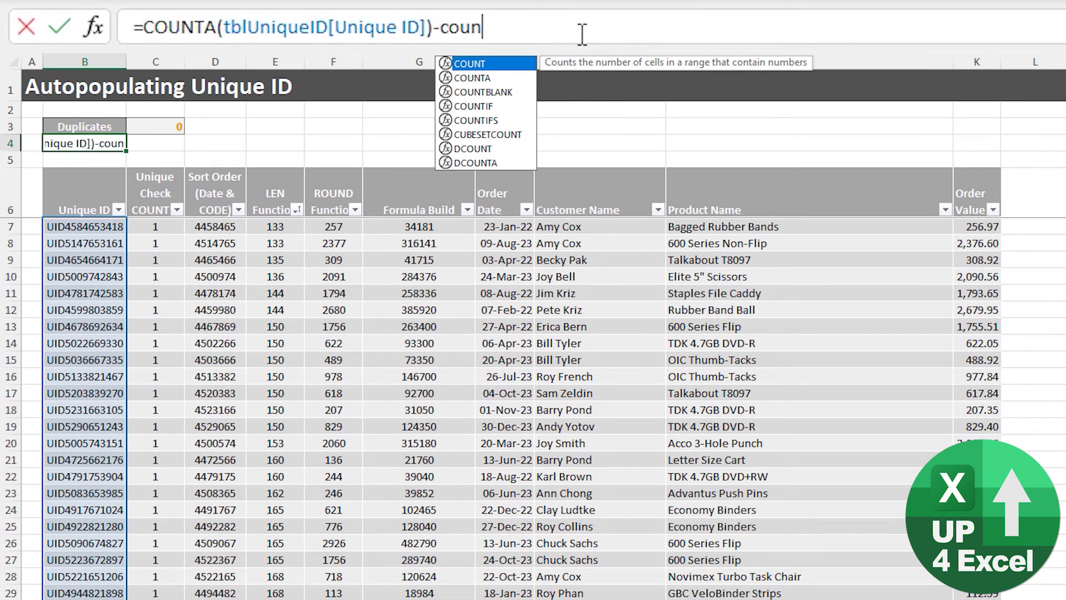
key("Tab")
key("BackSpace")
type("a")
key("Tab")
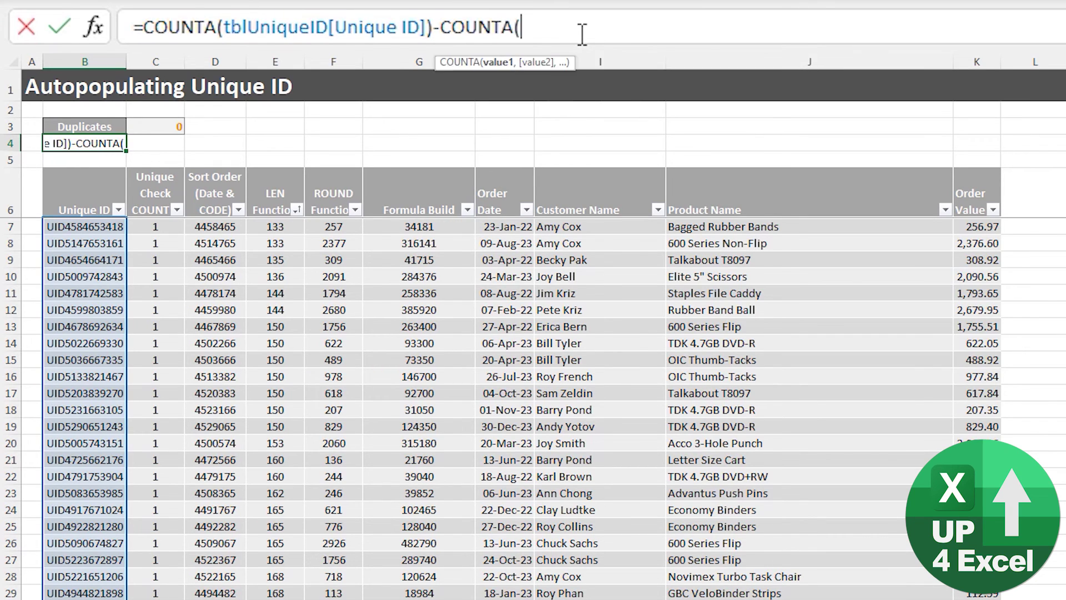
Nest UNIQUE(tblUniqueID[Unique ID]) in the second COUNTA and complete the duplicate-check formula.
type("uni")
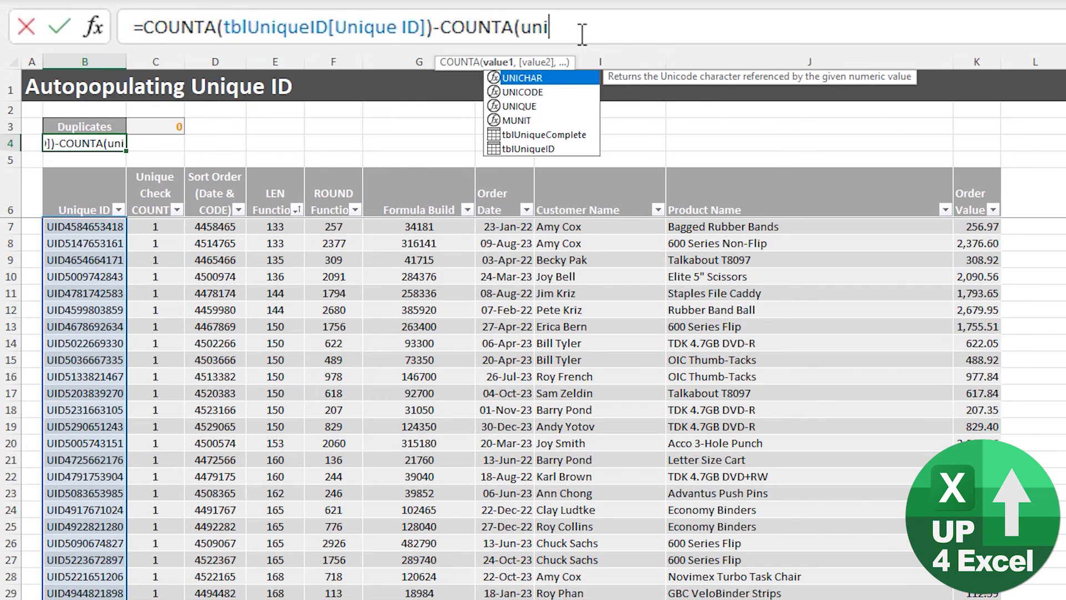
left_click(512, 105)
double_click(512, 106)
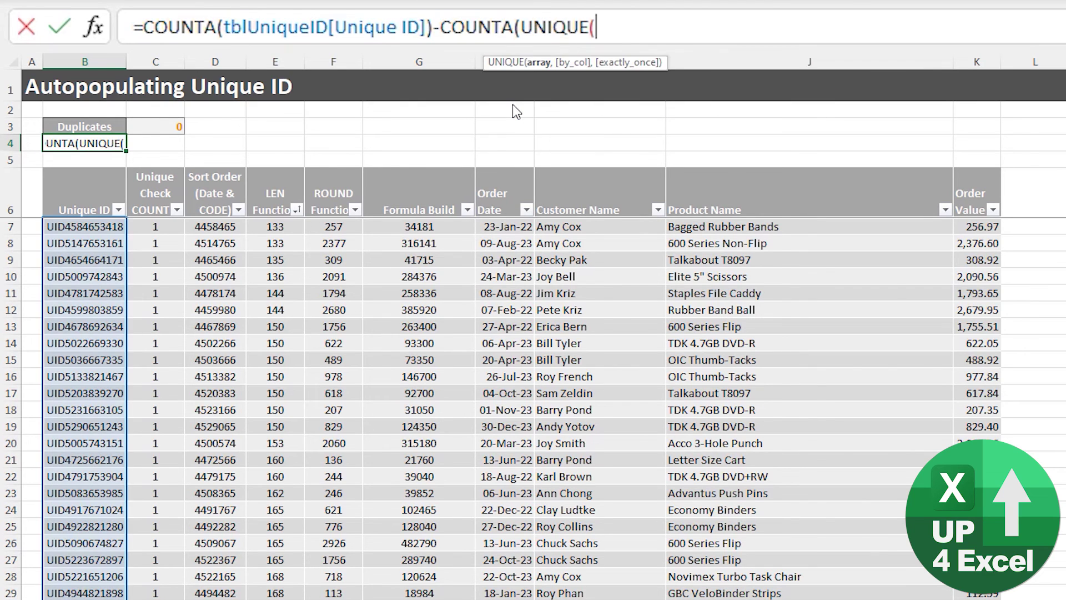
left_click(78, 175)
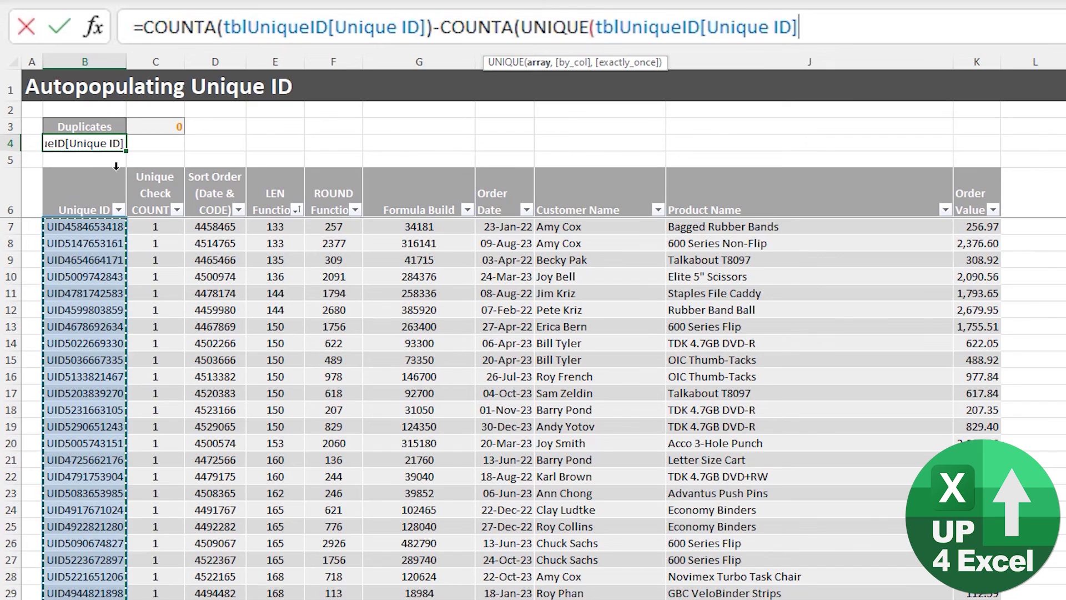
type("))")
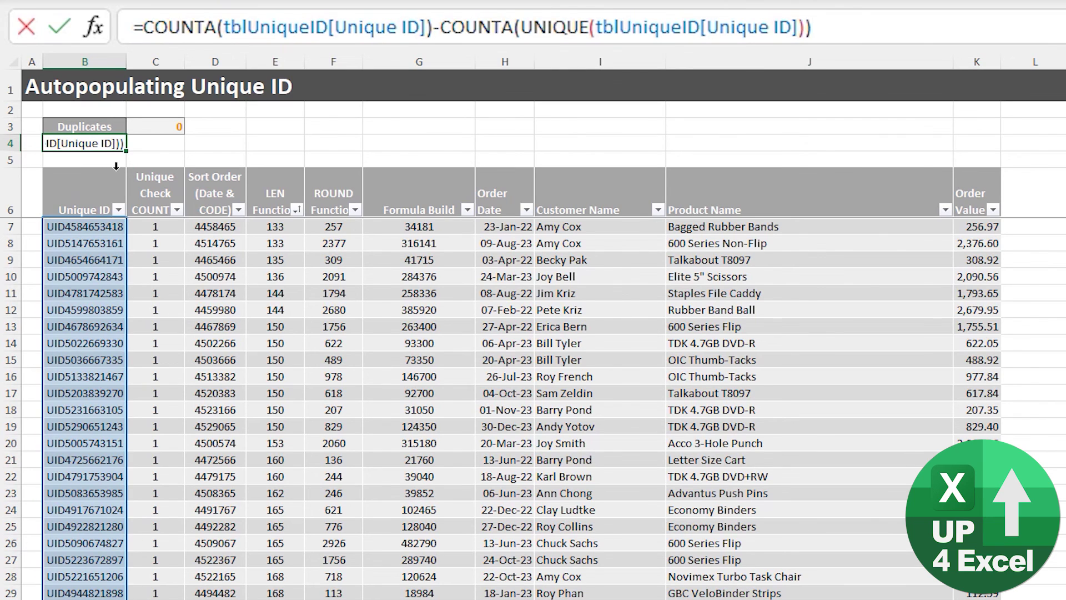
key("Return")
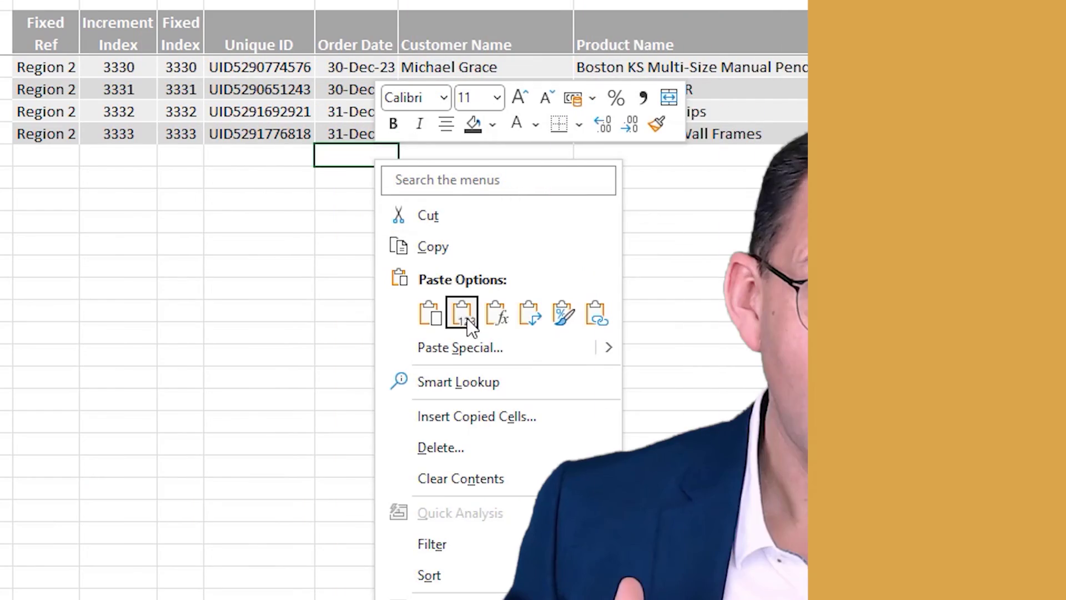
Paste the new order rows as values below the table from the Order Date column, and fill Region 2 down the Fixed Ref column.
left_click(462, 316)
left_click_drag(50, 156, 277, 598)
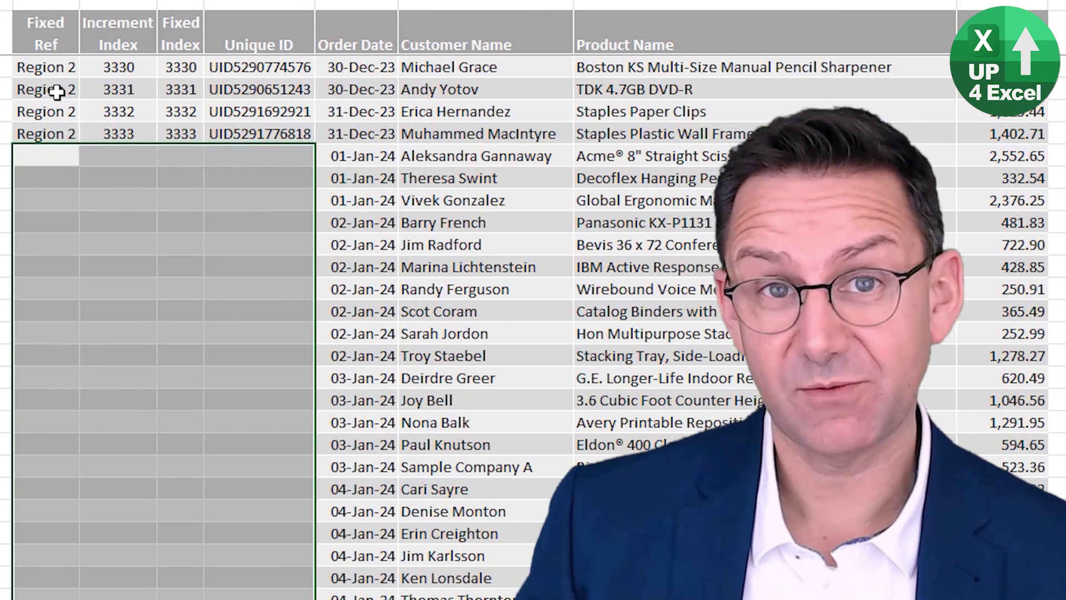
left_click_drag(57, 92, 86, 502)
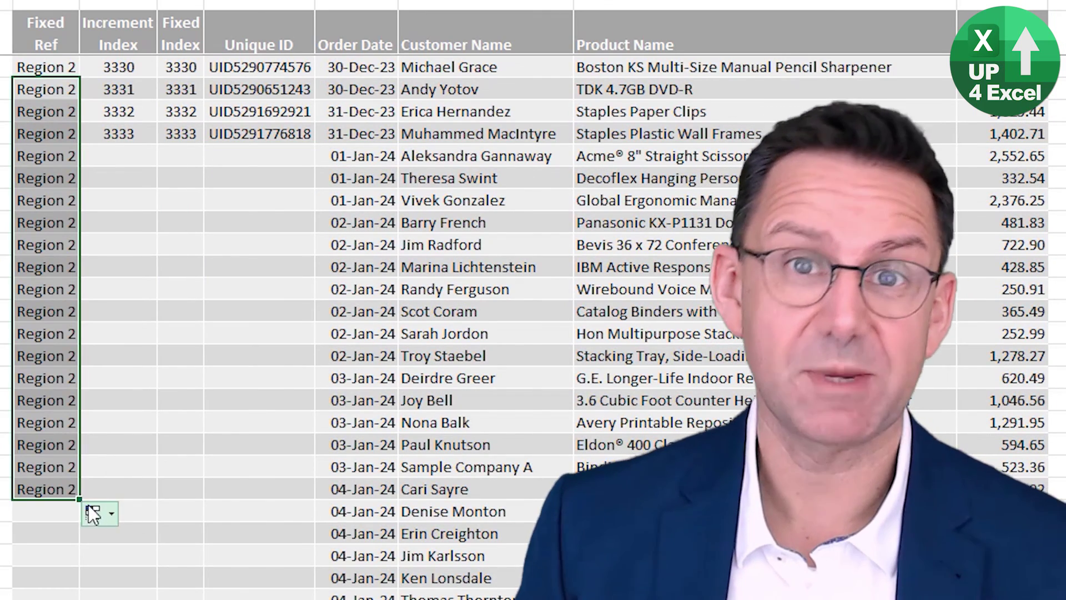
double_click(80, 500)
Fill the Increment Index and Fixed Index number series down through the newly pasted rows.
left_click_drag(139, 111, 178, 135)
double_click(158, 145)
left_click(184, 141)
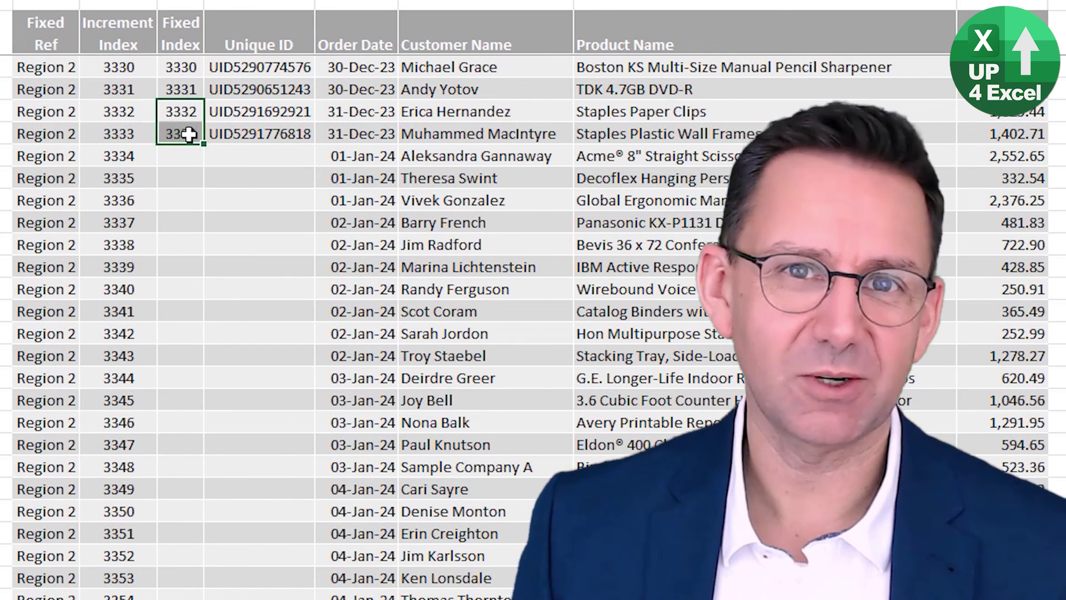
double_click(204, 143)
Enter question marks as a placeholder in the first empty Unique ID cell of the new rows.
left_click(259, 156)
type("?????")
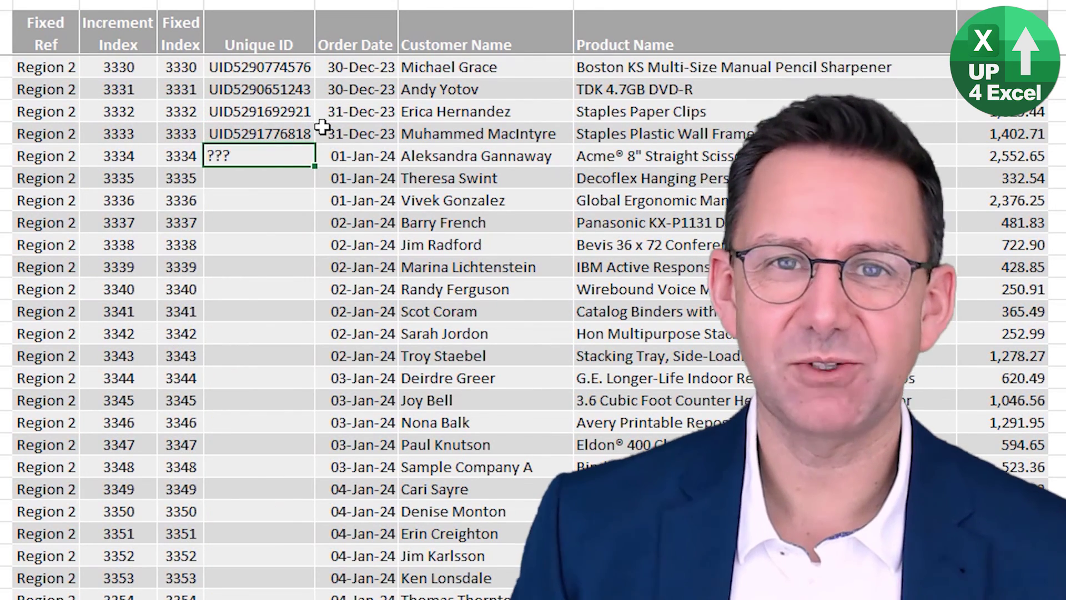
key("Return")
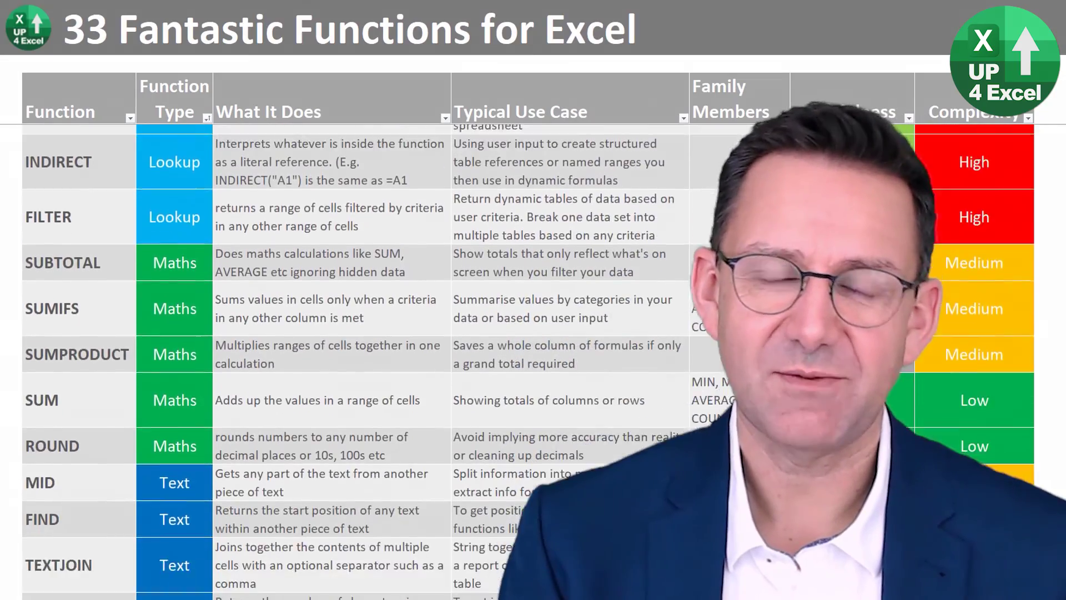